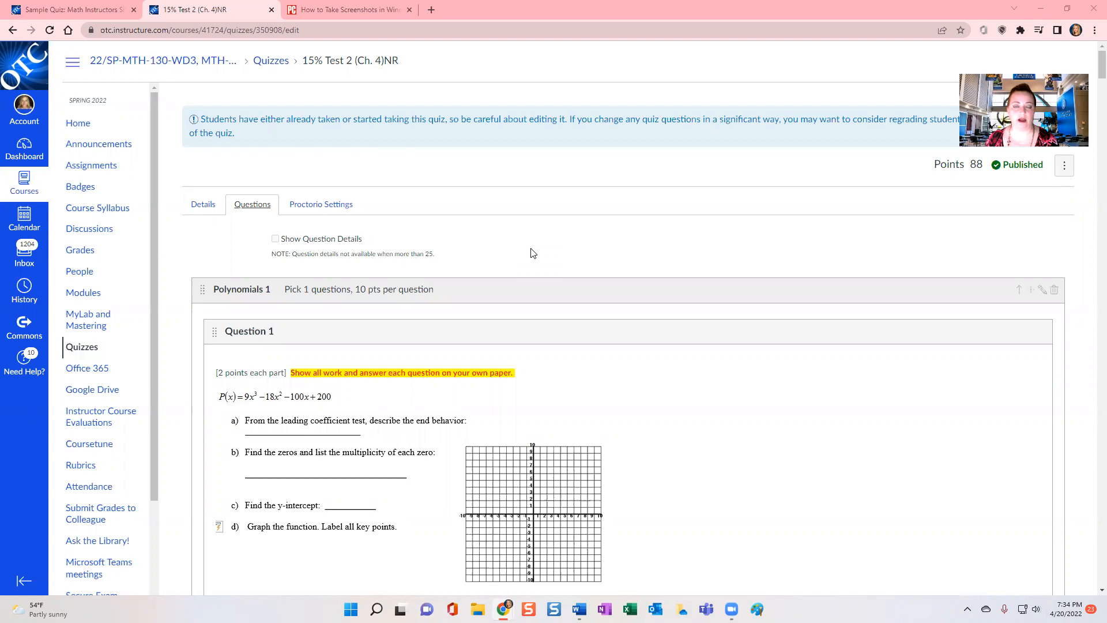
Examine the Polynomials 1 and Polynomials 2 question groups and their question variants in the Chapter 4 test.
scroll(531, 253, "down", 1)
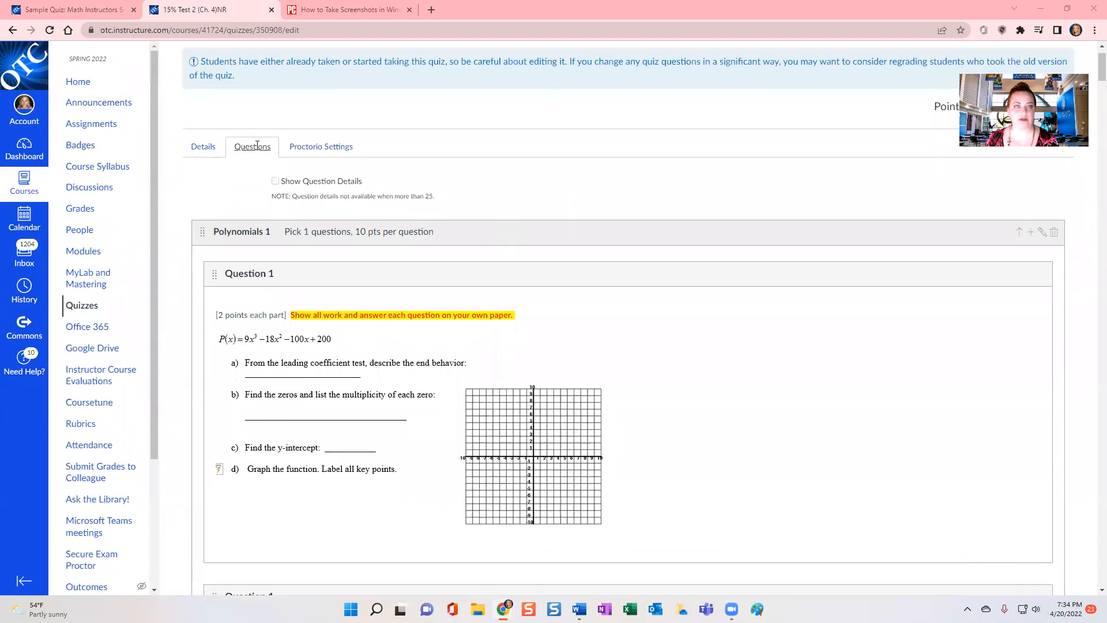
scroll(564, 206, "down", 2)
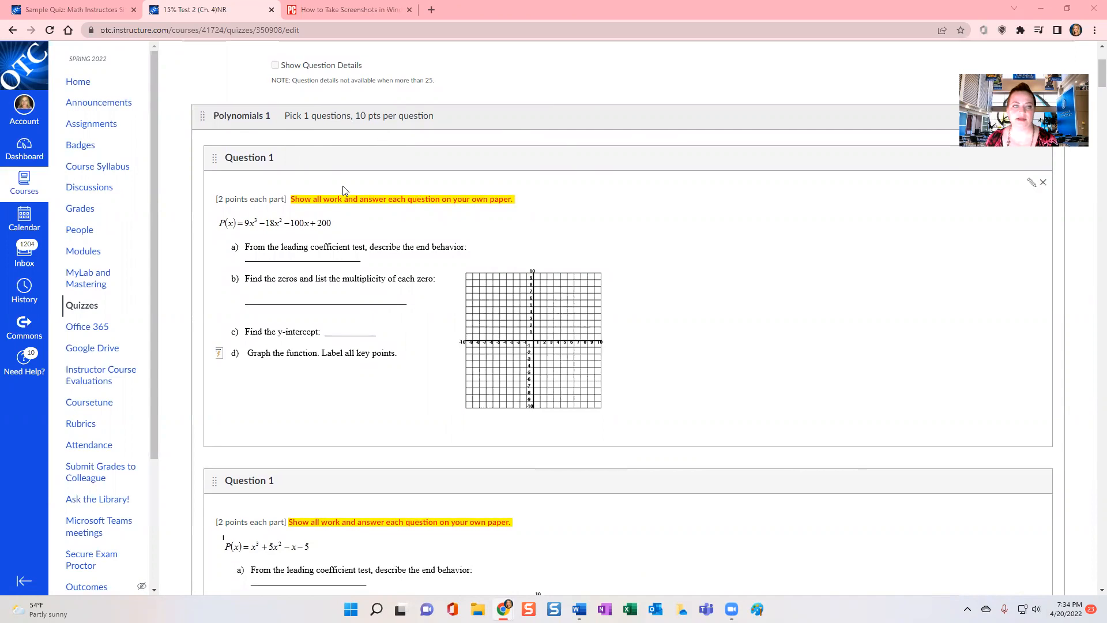
scroll(343, 196, "down", 1)
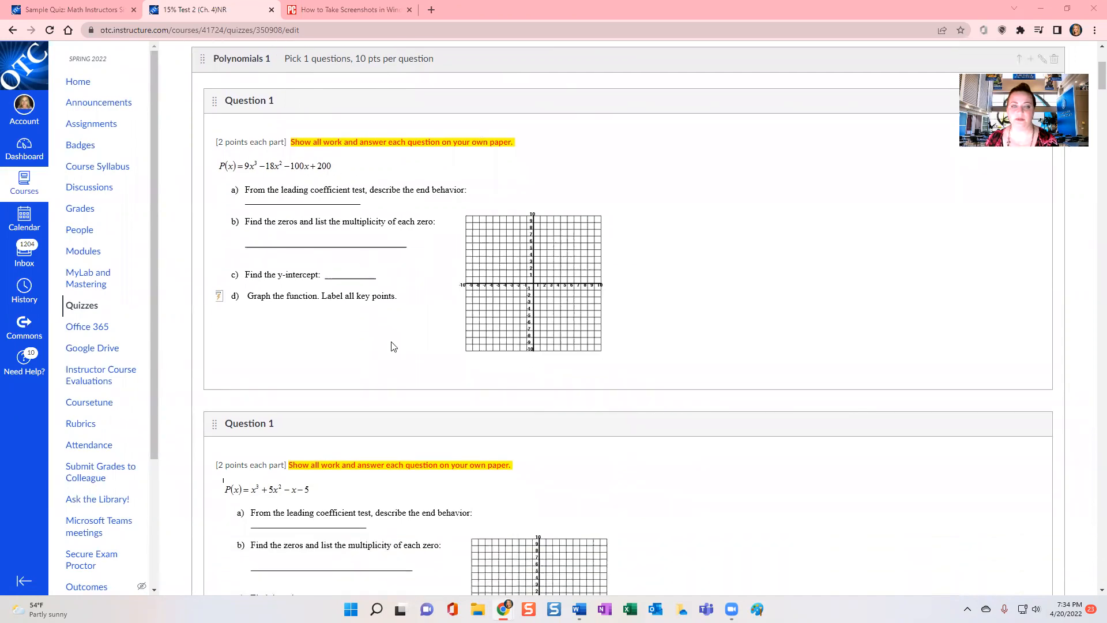
scroll(390, 346, "down", 6)
scroll(357, 308, "down", 10)
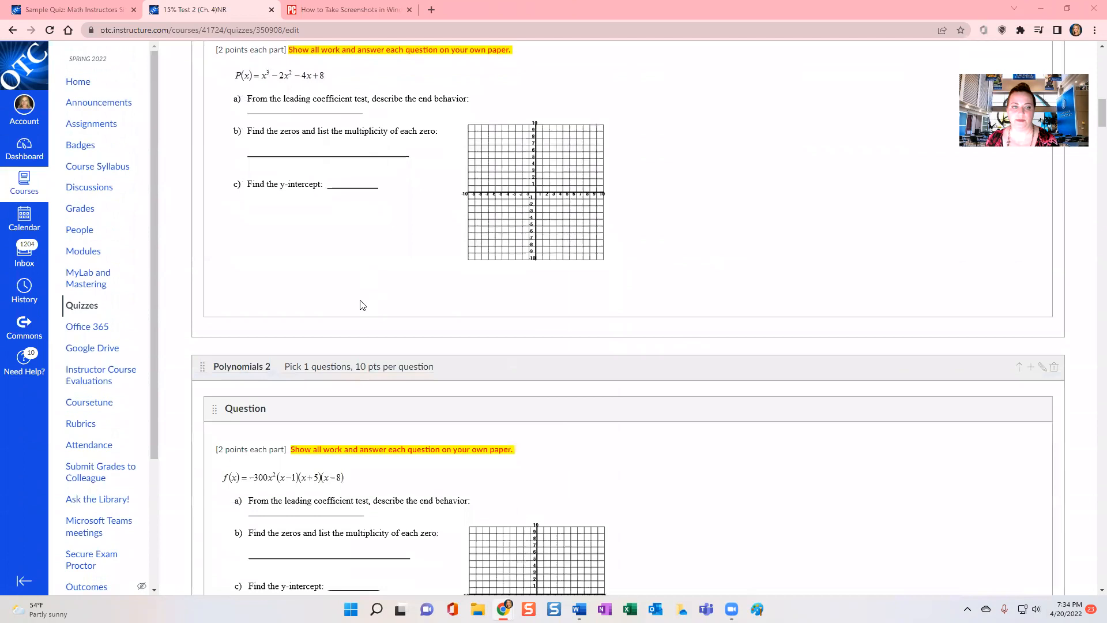
scroll(360, 304, "up", 4)
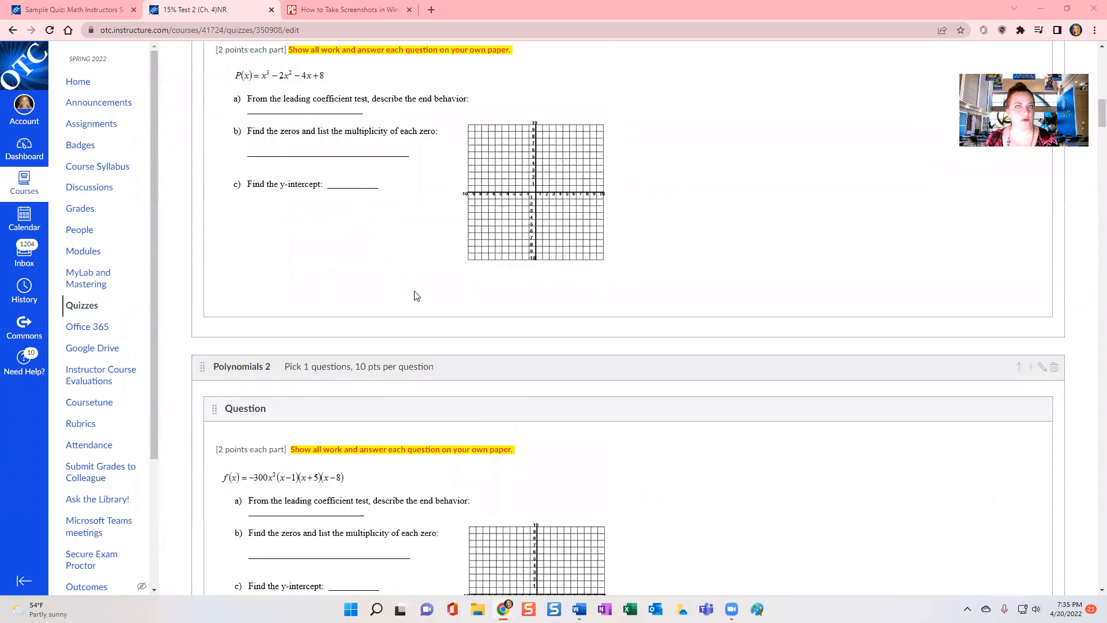
scroll(415, 294, "up", 15)
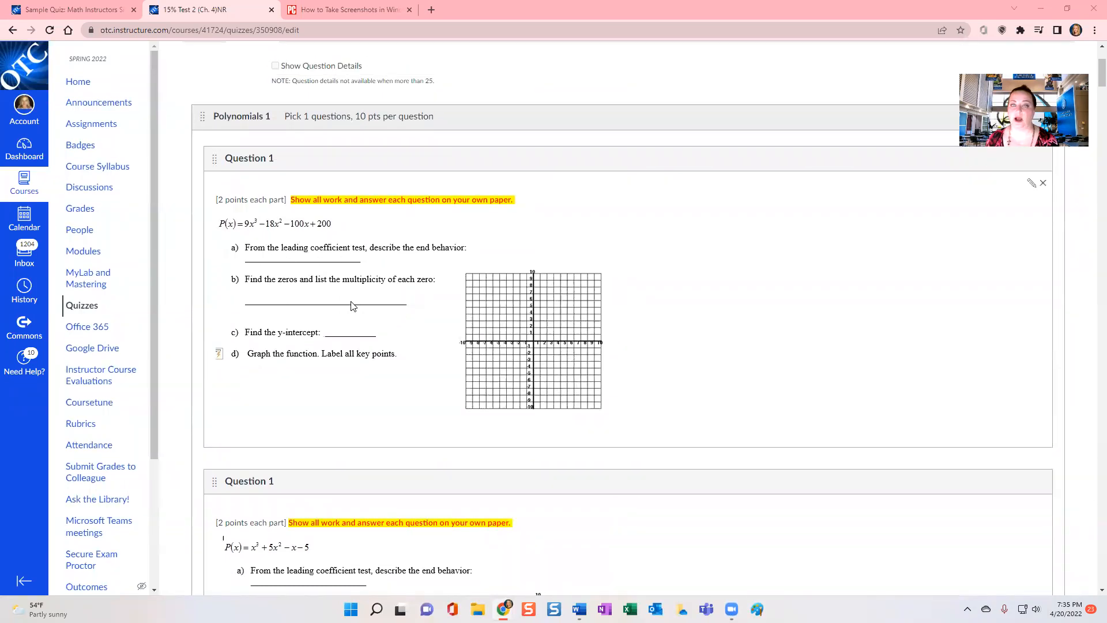
scroll(353, 338, "down", 10)
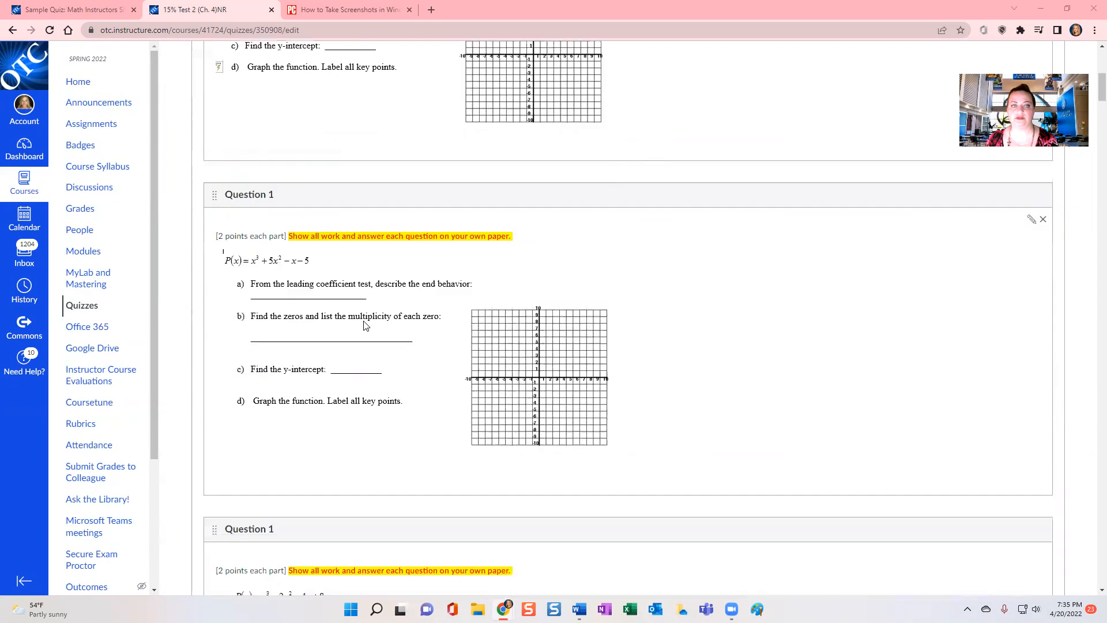
scroll(363, 324, "down", 9)
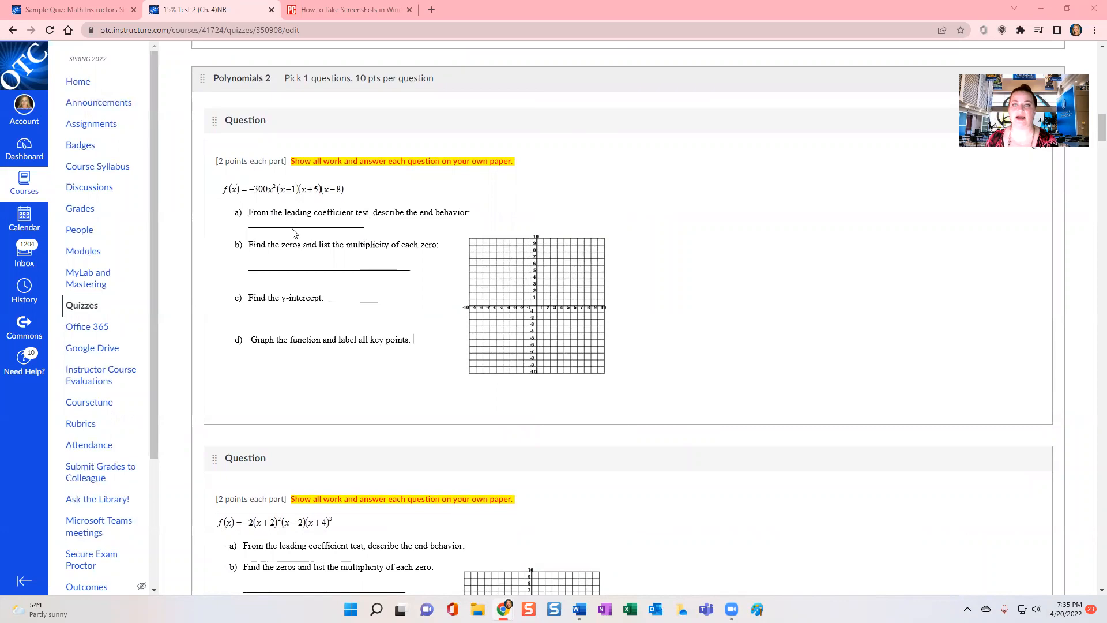
scroll(304, 302, "down", 4)
scroll(307, 299, "down", 3)
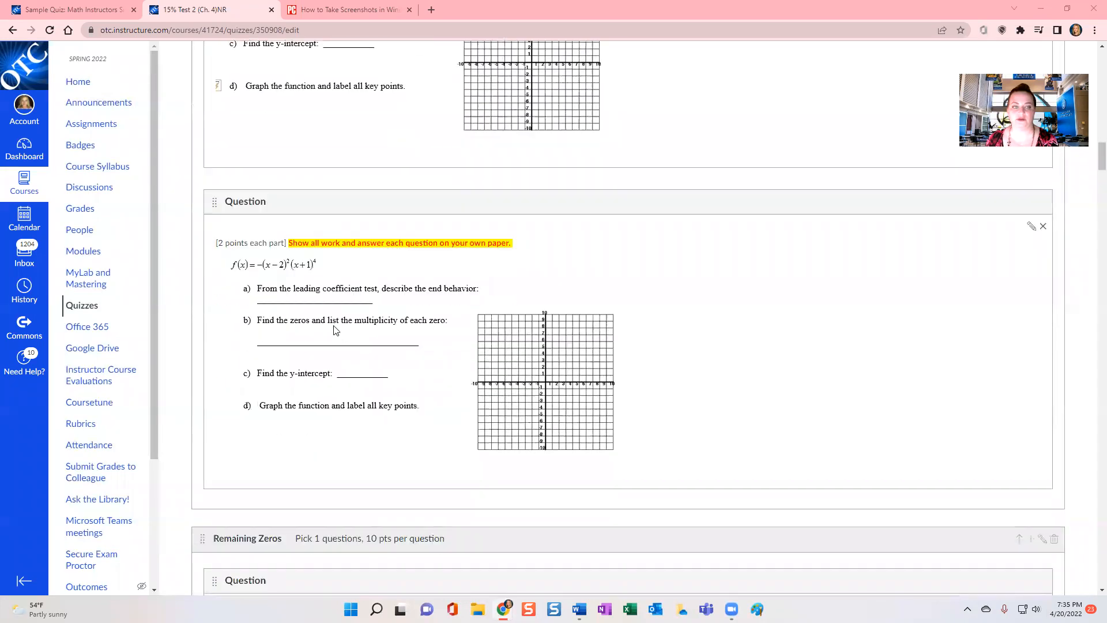
scroll(394, 253, "up", 5)
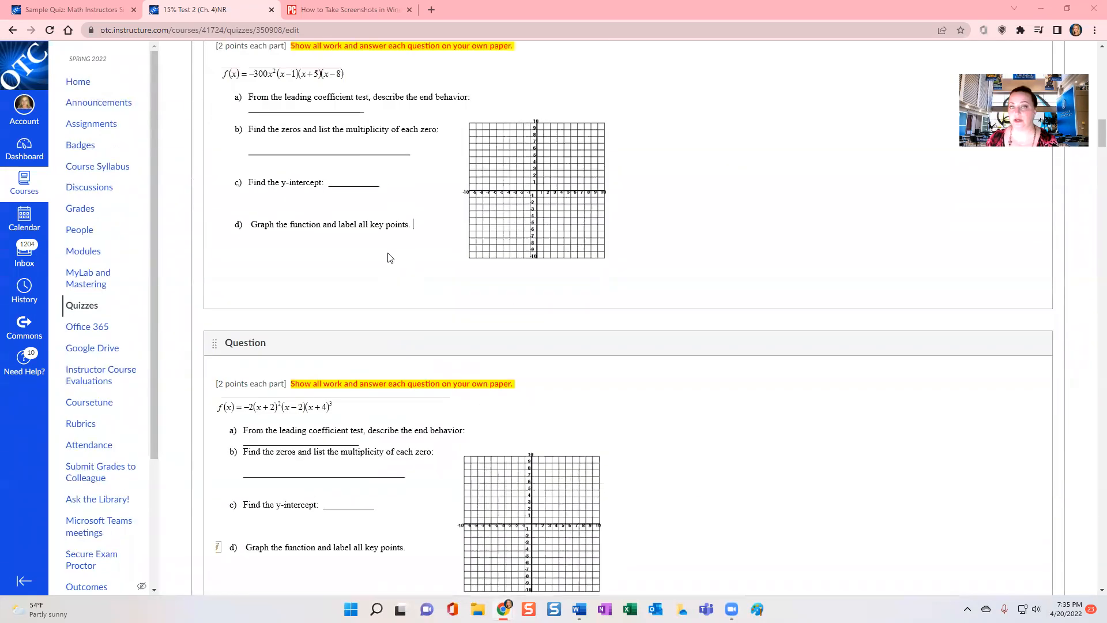
scroll(449, 301, "up", 2)
scroll(448, 299, "up", 4)
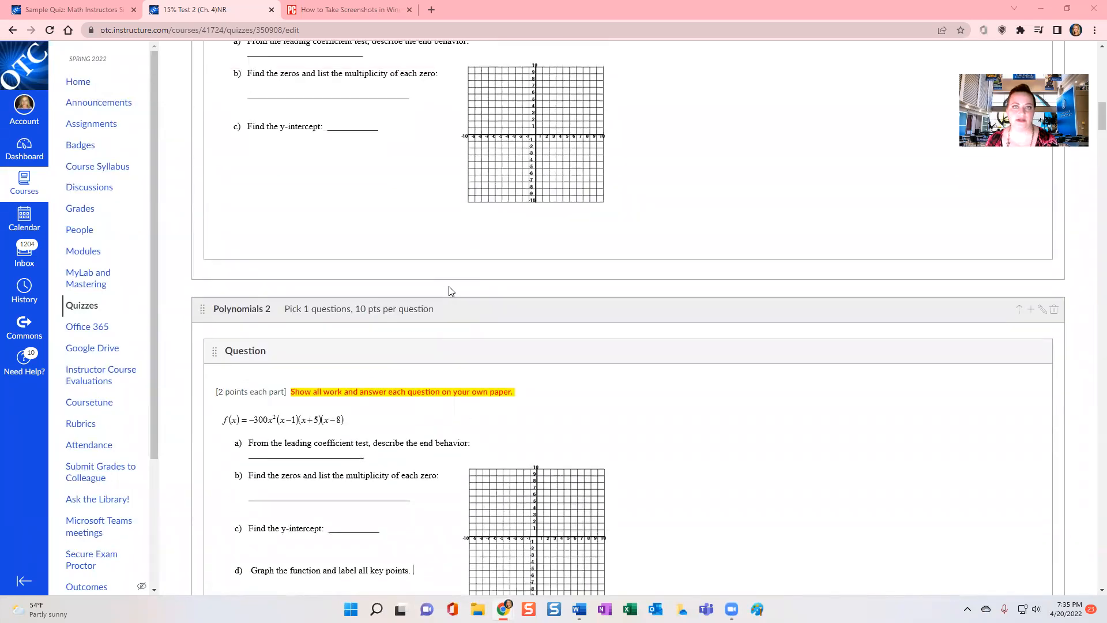
scroll(470, 270, "up", 8)
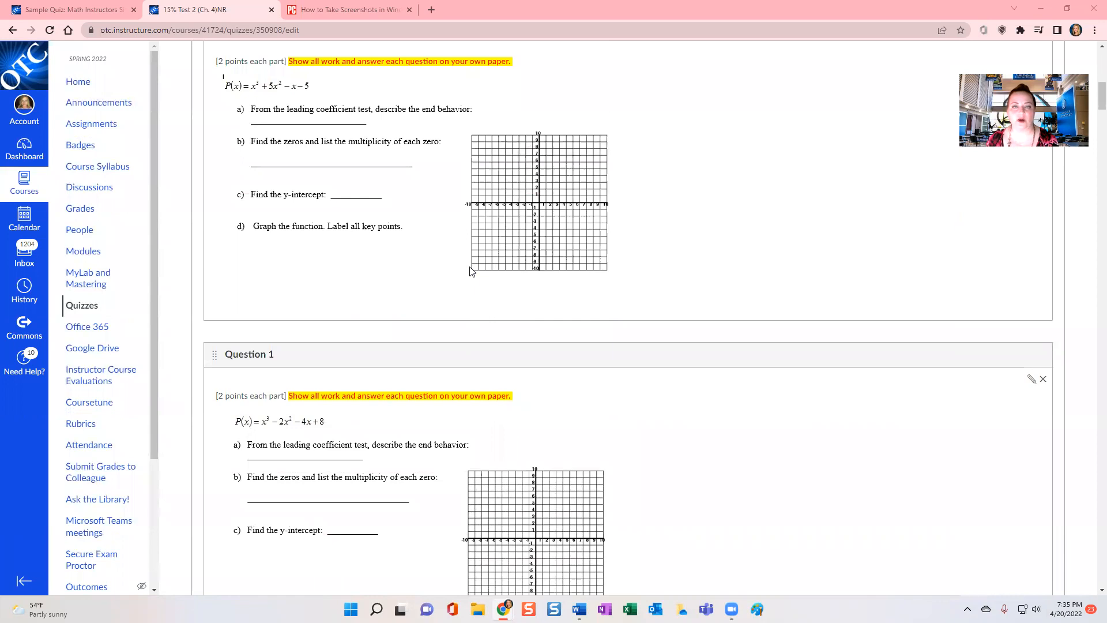
scroll(473, 233, "up", 3)
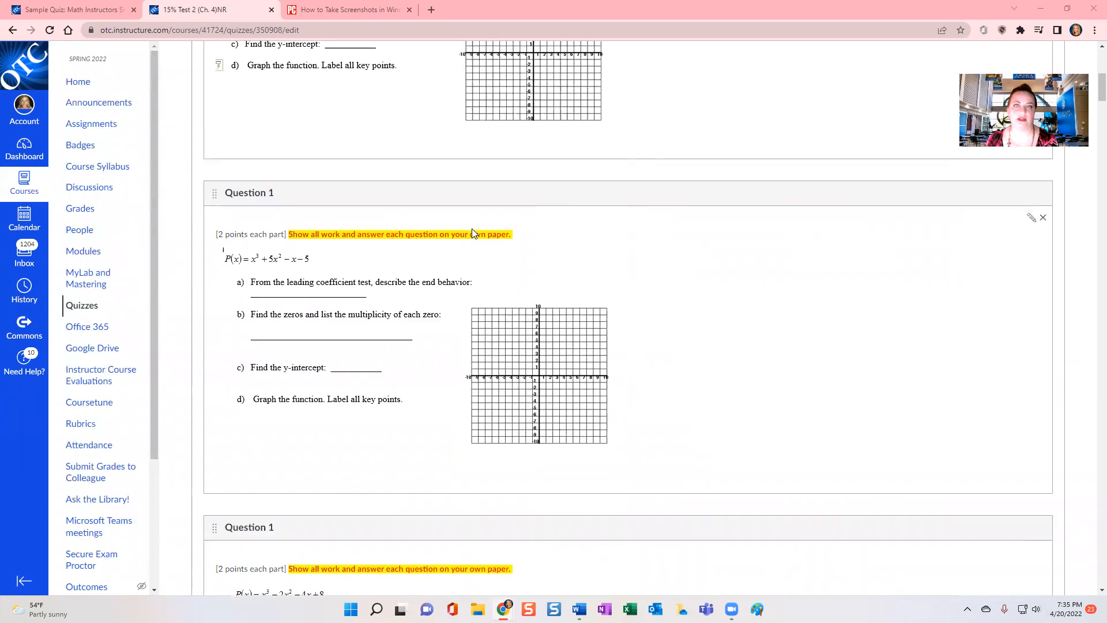
scroll(473, 233, "up", 8)
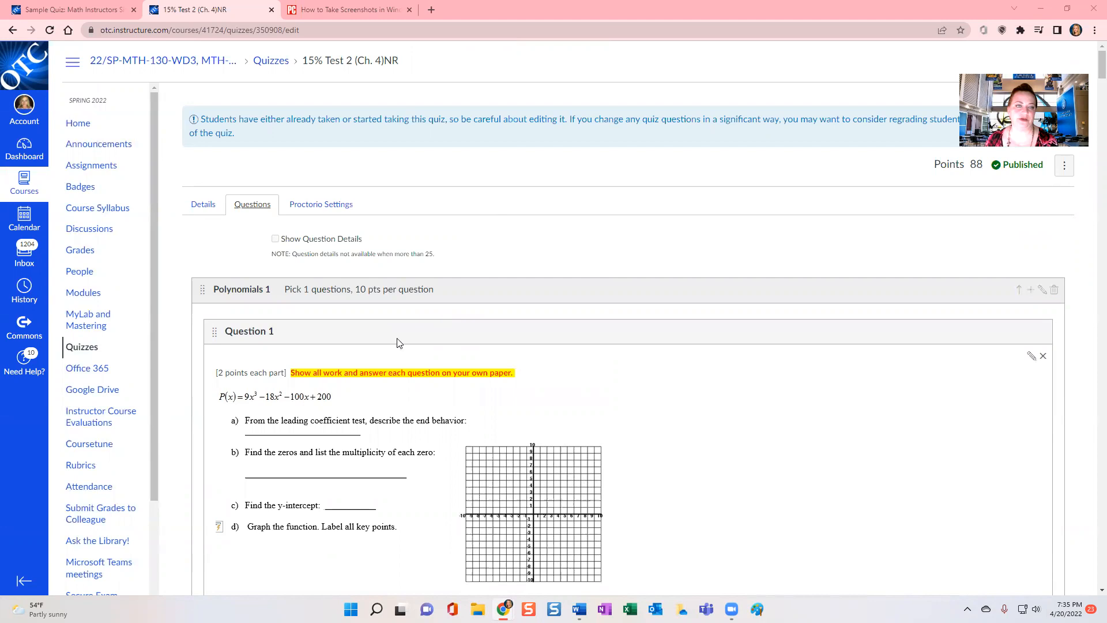
scroll(398, 363, "down", 1)
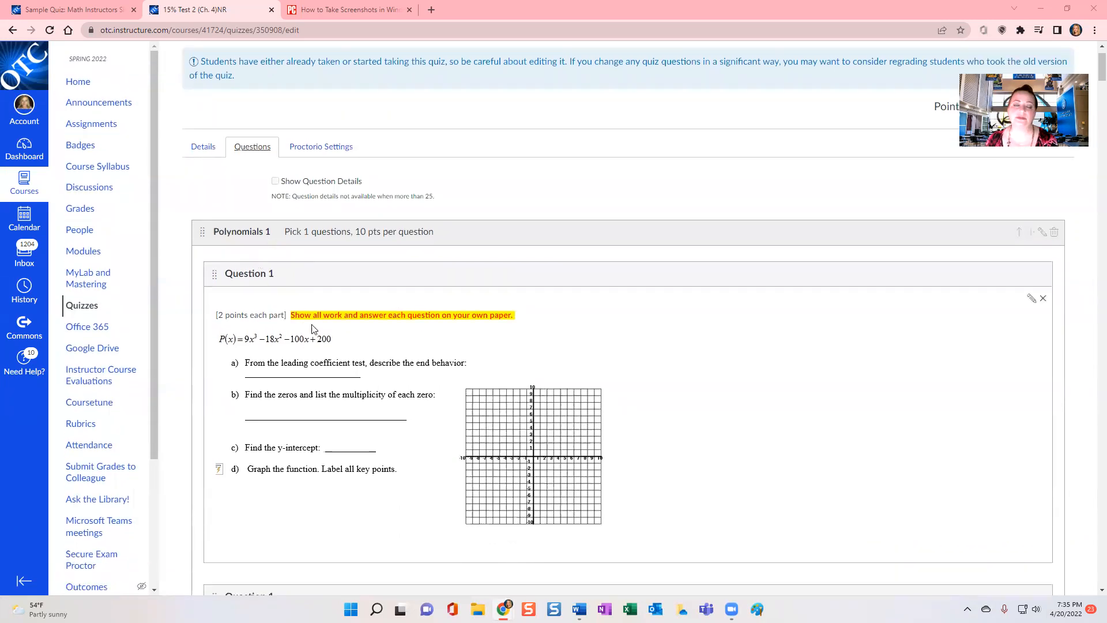
scroll(335, 362, "down", 3)
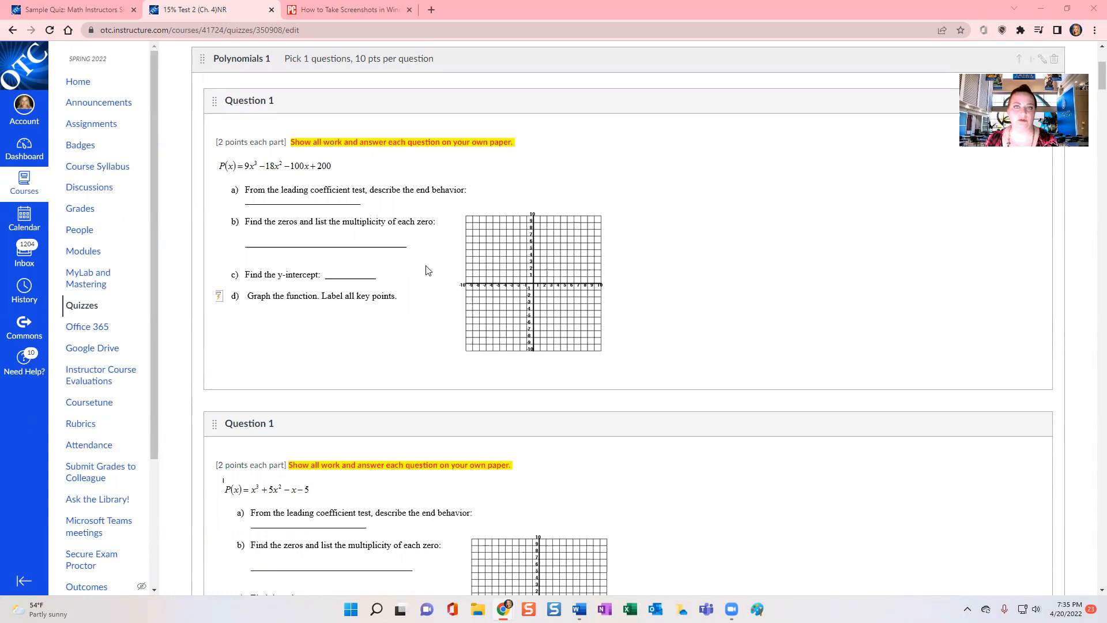
Switch to the PCMag article on Windows screenshots and read the Snip & Sketch shortcut instructions.
left_click(342, 9)
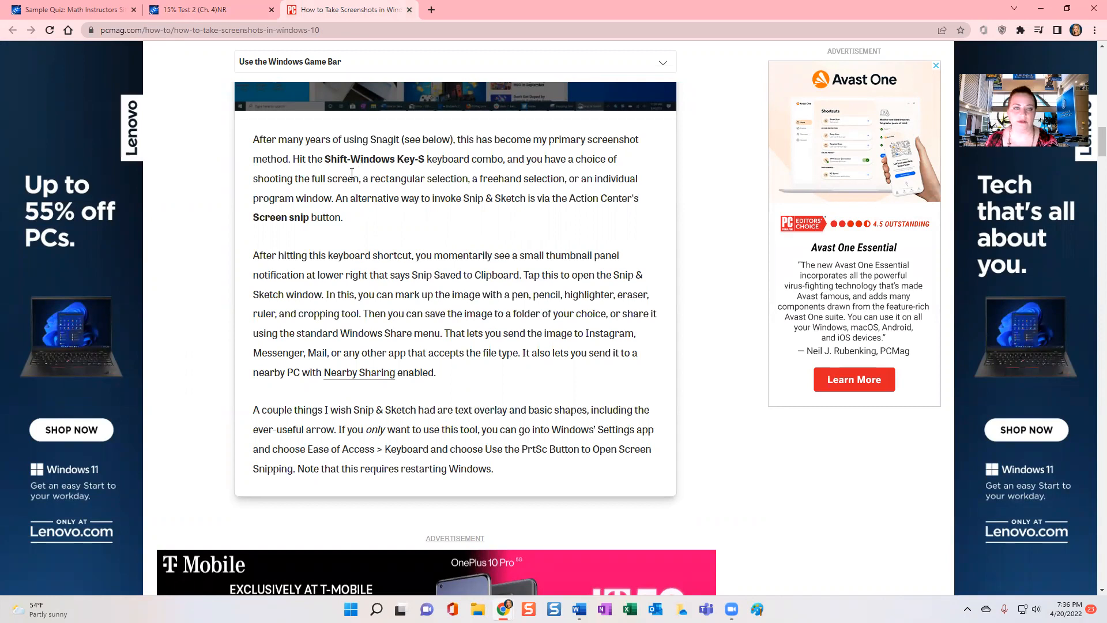
left_click_drag(291, 160, 434, 165)
left_click(435, 166)
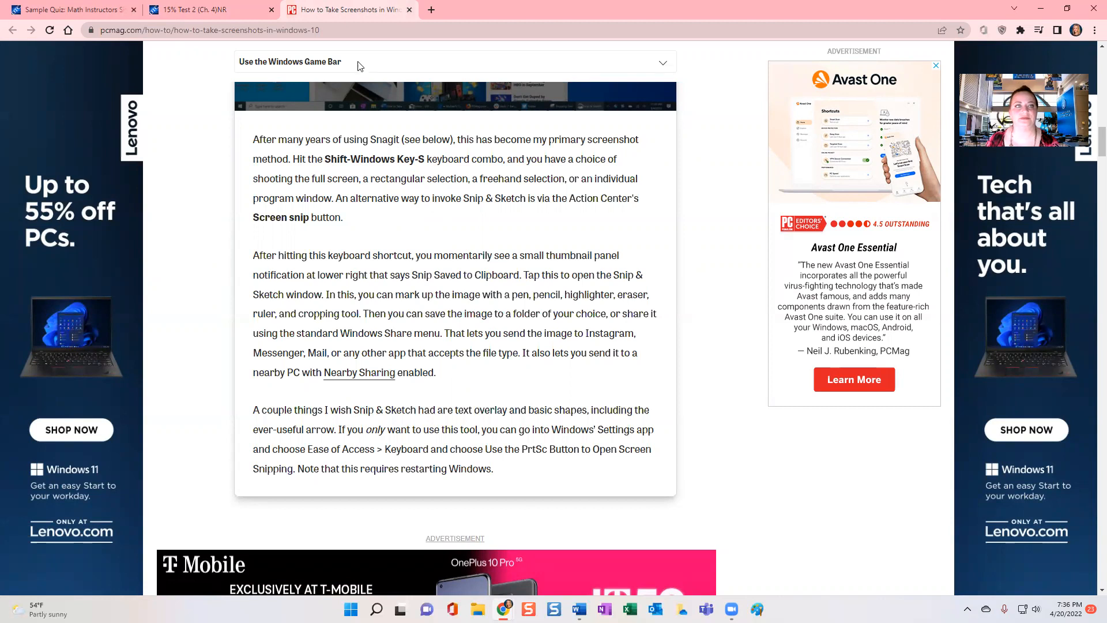
Return to the Sample Quiz, open it for editing and show its list of questions.
left_click(45, 7)
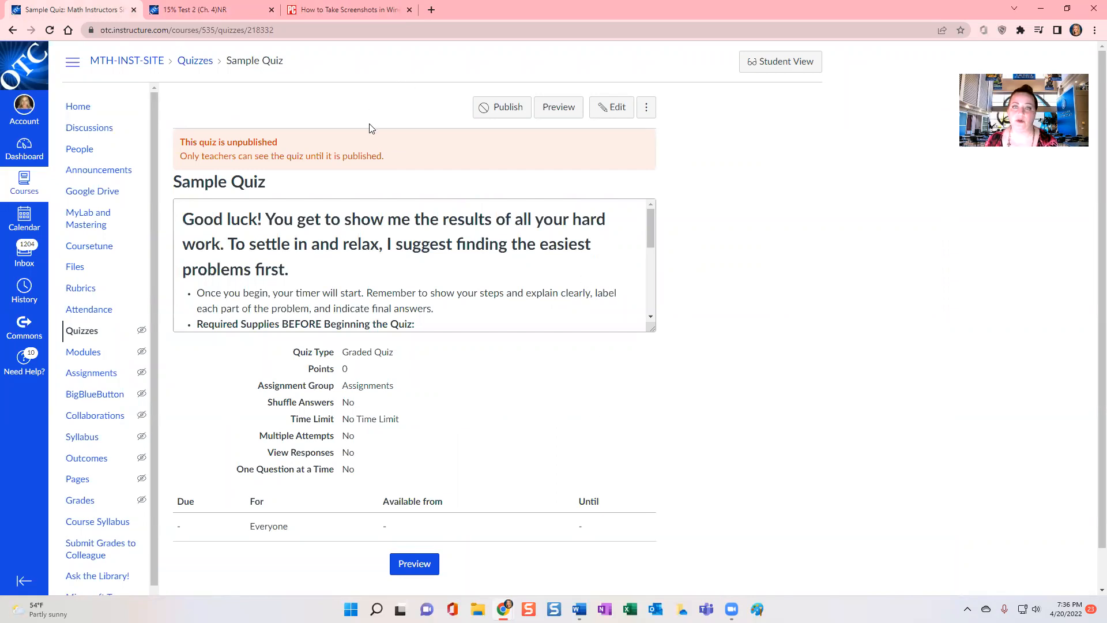
left_click(612, 107)
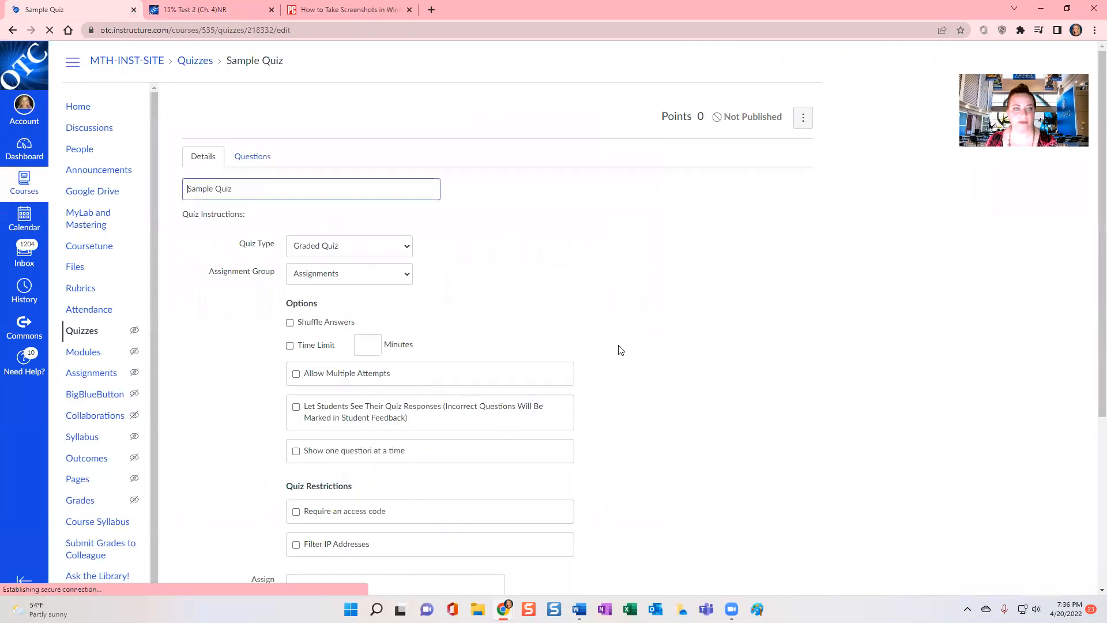
left_click(241, 162)
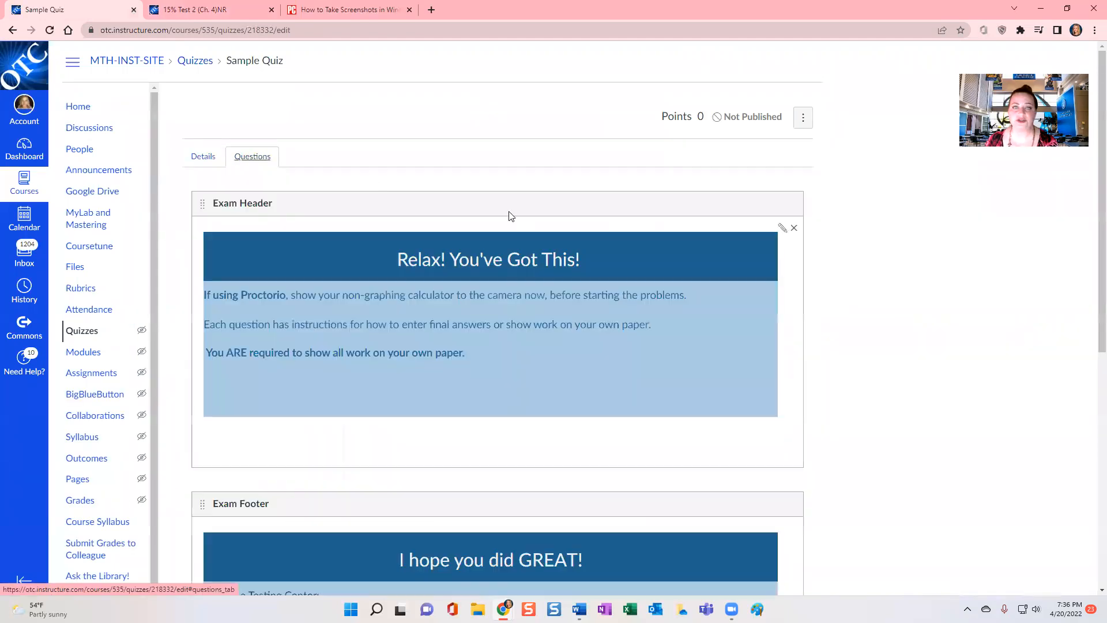
scroll(524, 313, "down", 5)
scroll(515, 307, "up", 5)
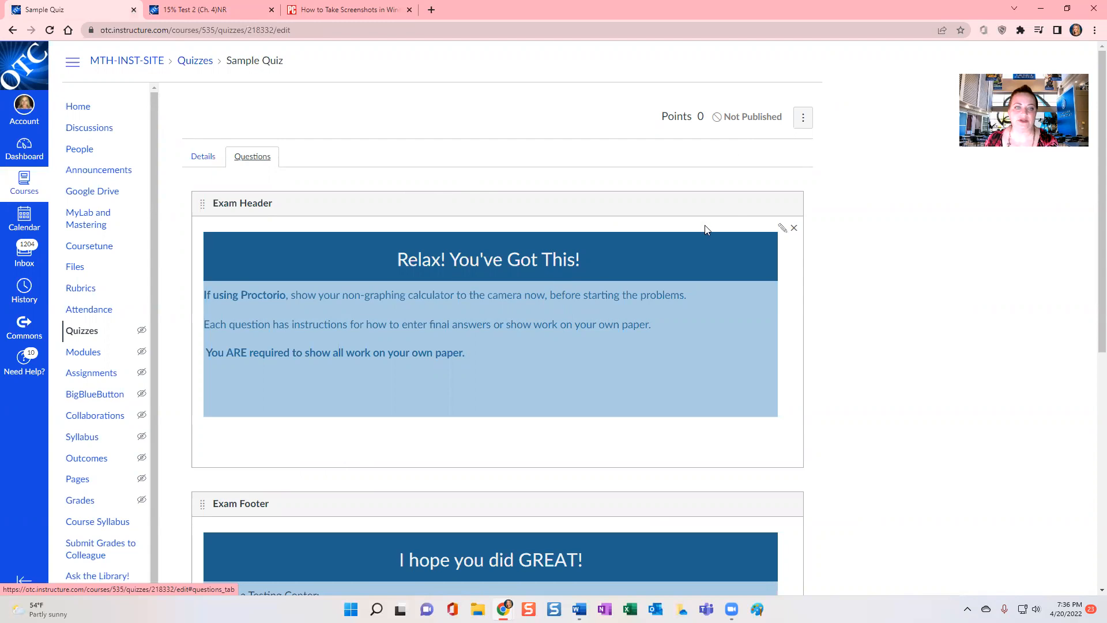
Create a question group named Question 1 that picks 1 question at 12 points per question.
scroll(522, 269, "down", 7)
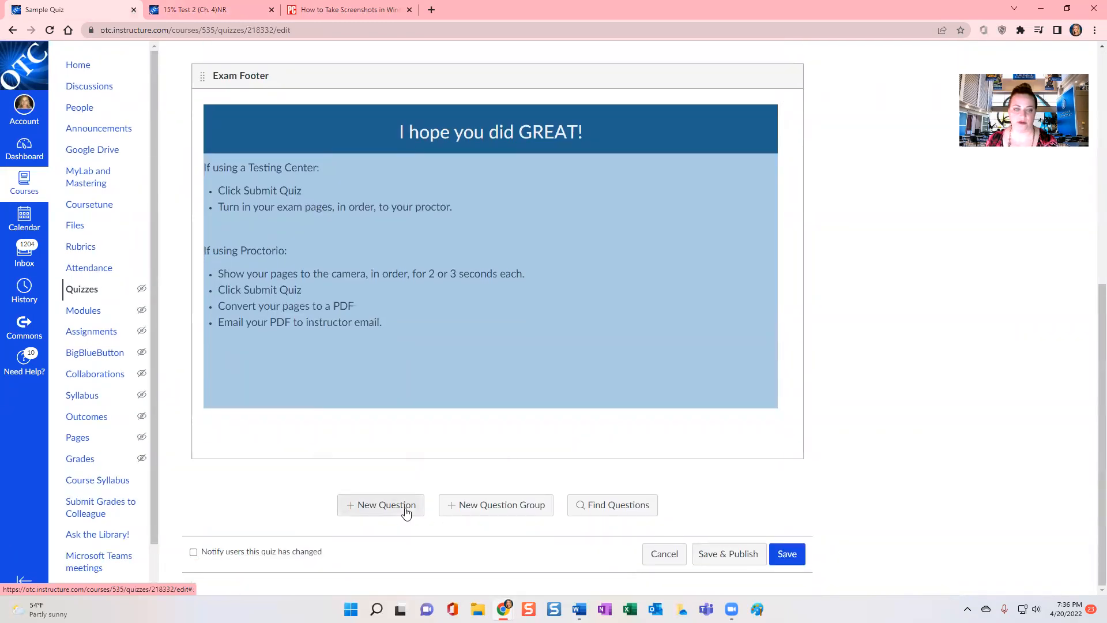
left_click(486, 505)
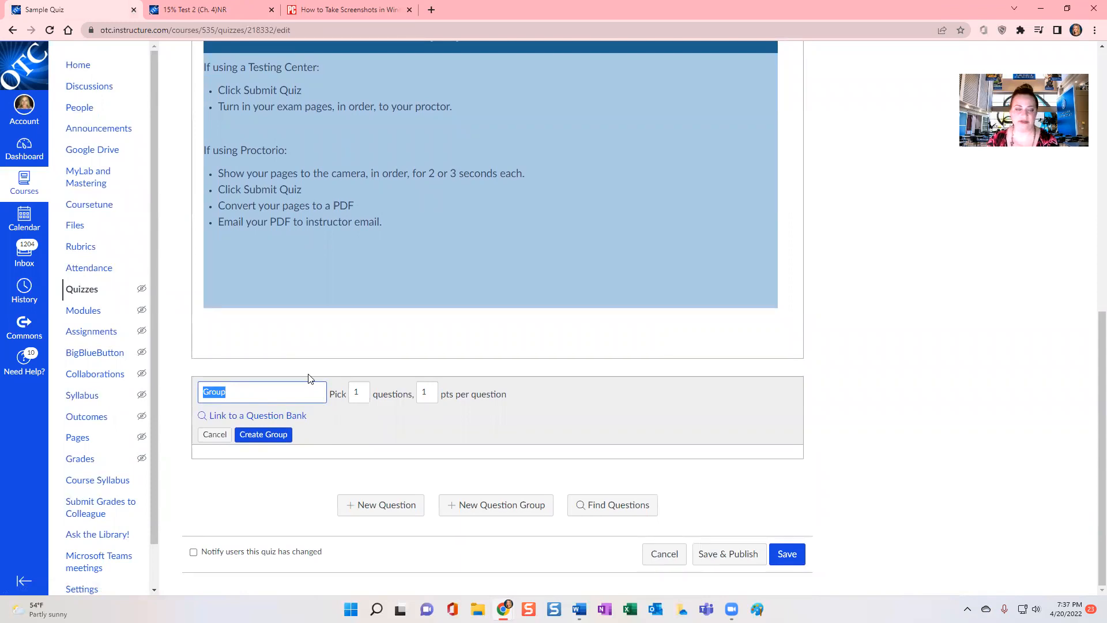
type("Question 1")
key("Tab")
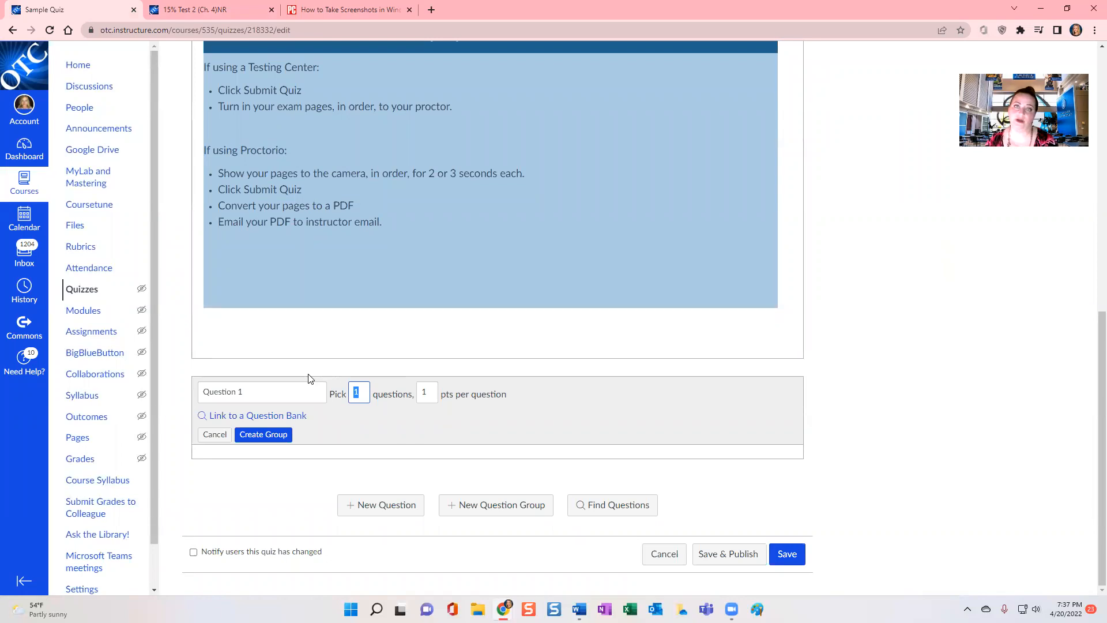
key("Tab")
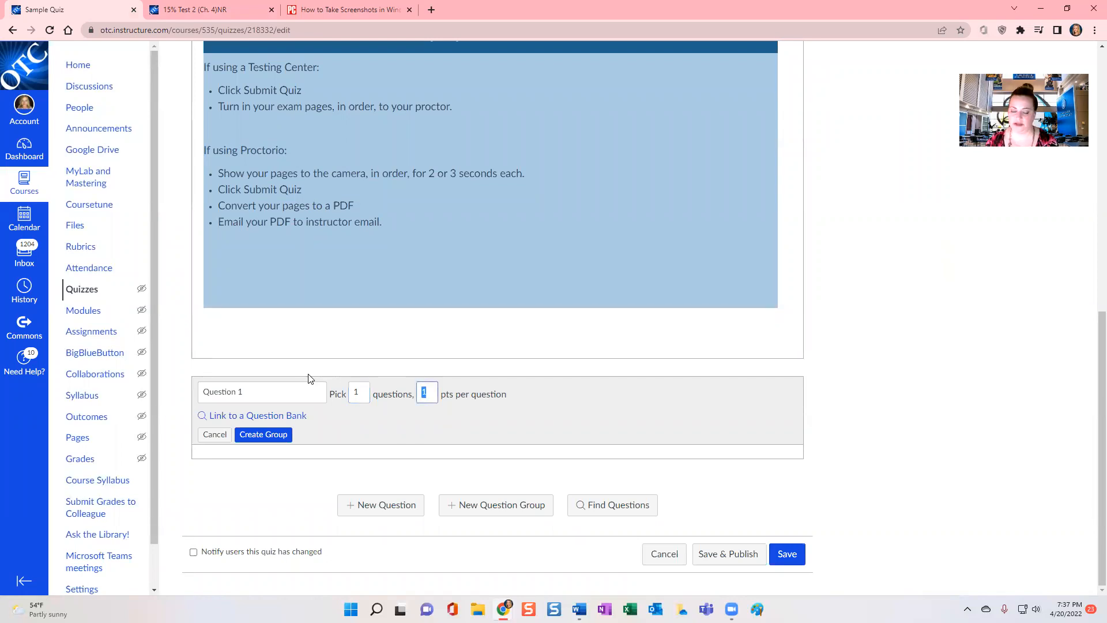
type("12")
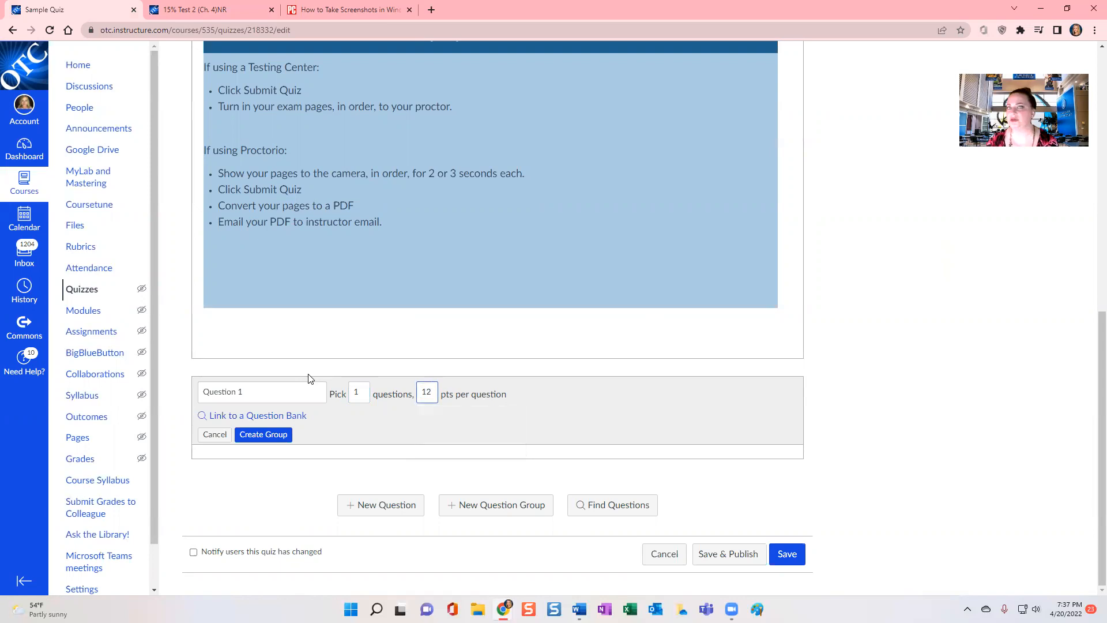
left_click(511, 383)
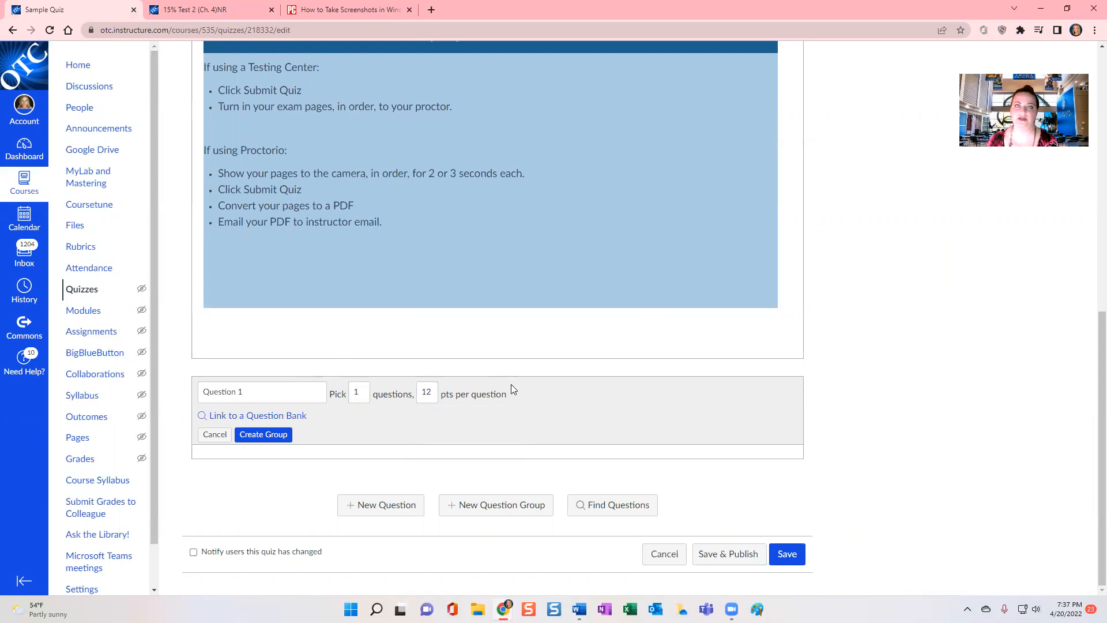
left_click(279, 434)
Move the Question 1 group between the Exam Header and the Exam Footer.
left_click_drag(202, 431, 205, 257)
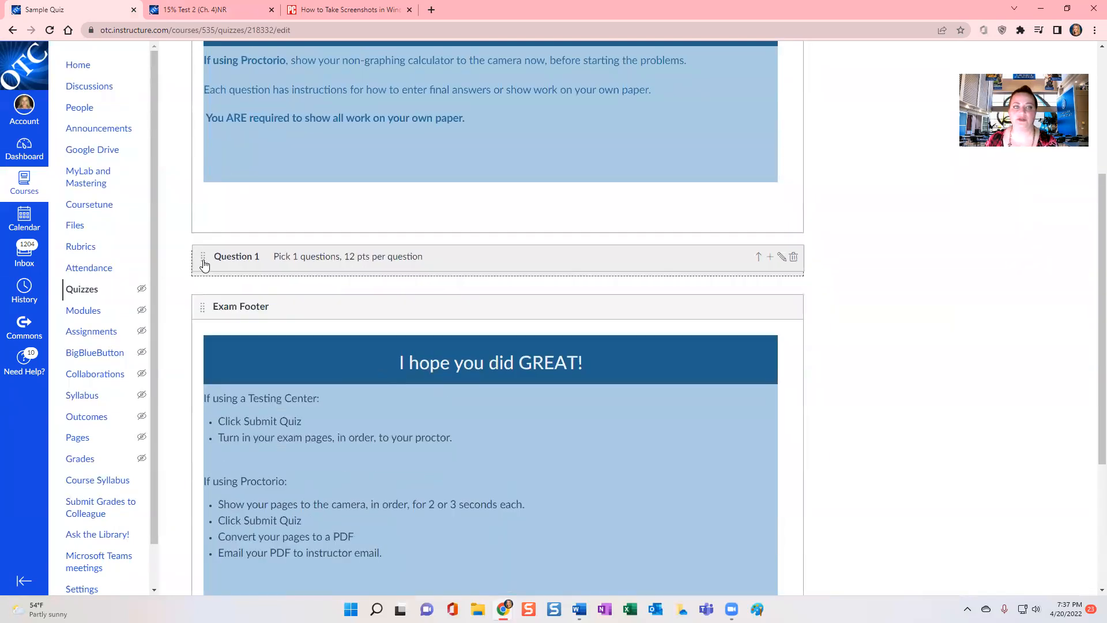
scroll(551, 258, "up", 2)
scroll(816, 301, "down", 3)
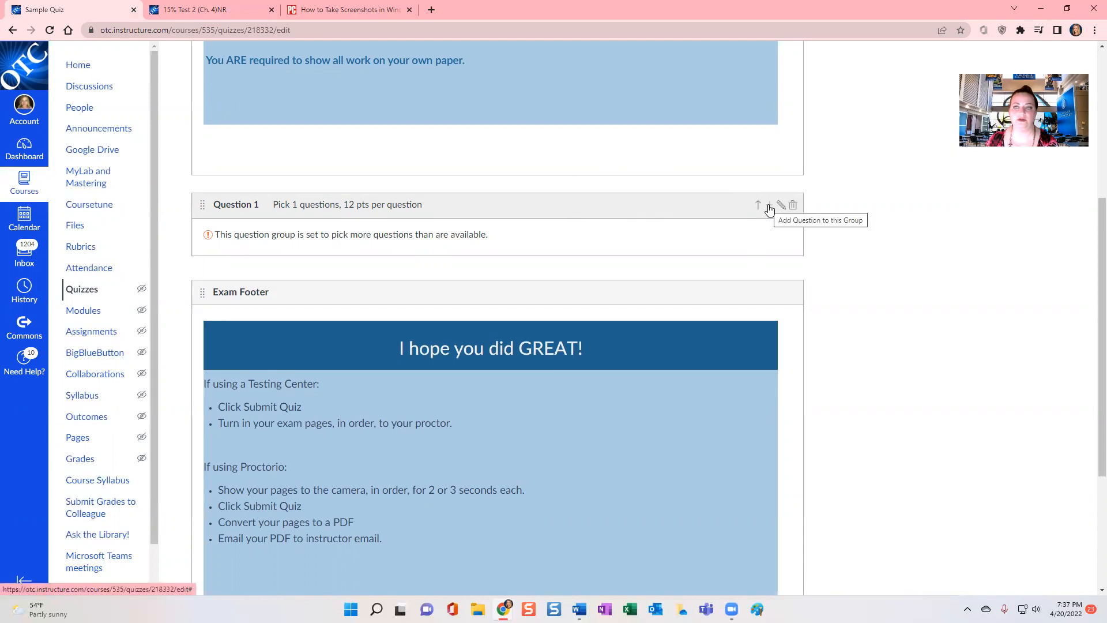
Add a new question to the Question 1 group and place the cursor in its question text.
scroll(865, 340, "down", 5)
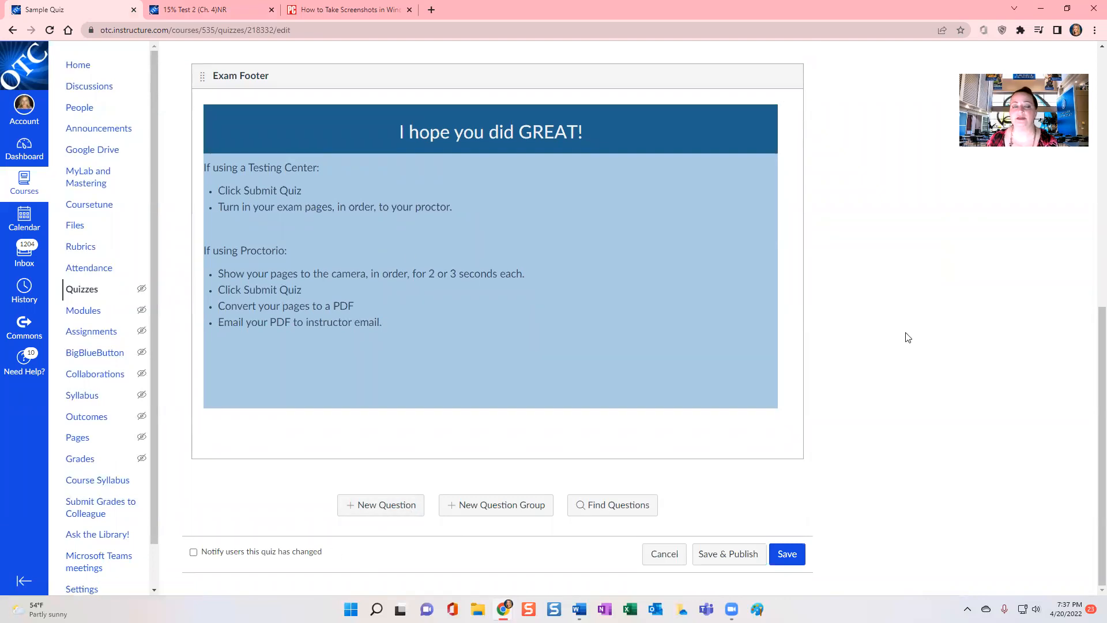
scroll(922, 340, "up", 5)
scroll(922, 341, "up", 2)
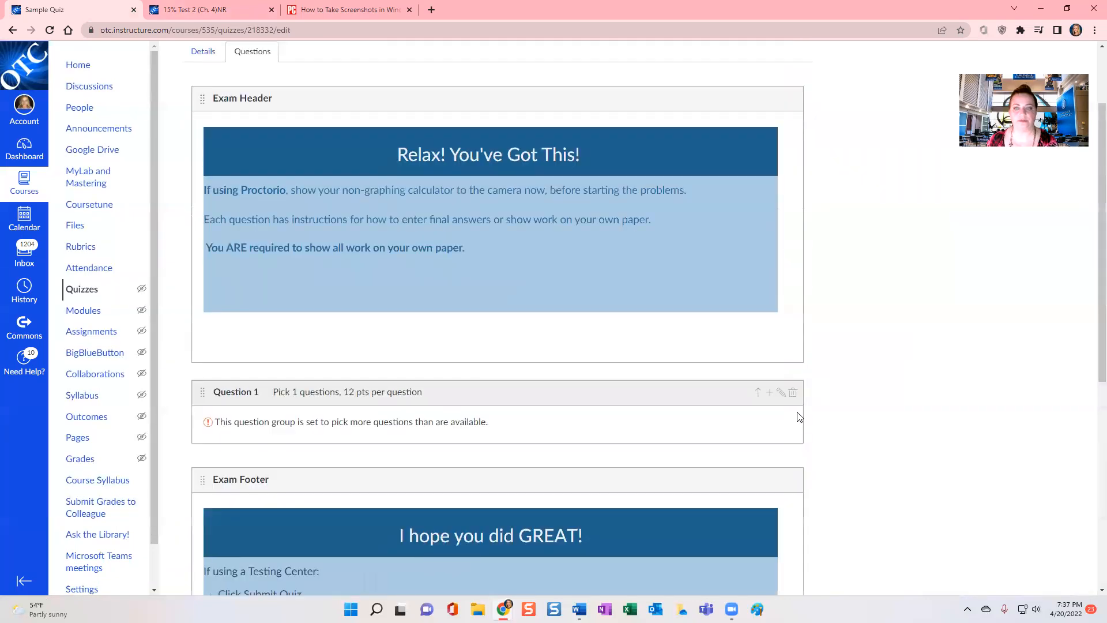
left_click(769, 393)
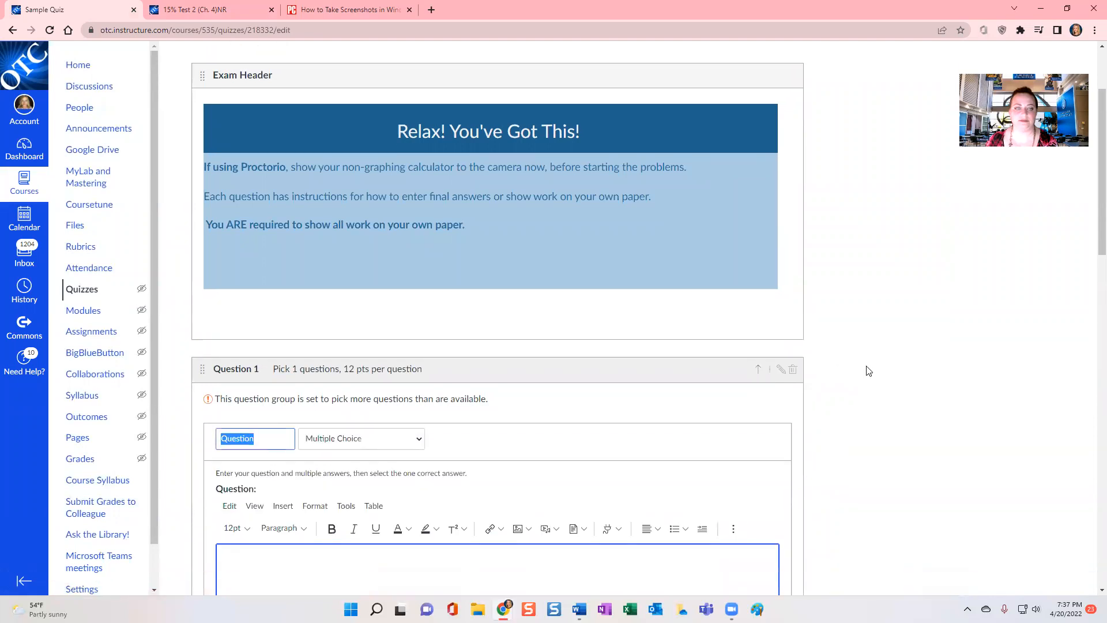
scroll(576, 375, "down", 5)
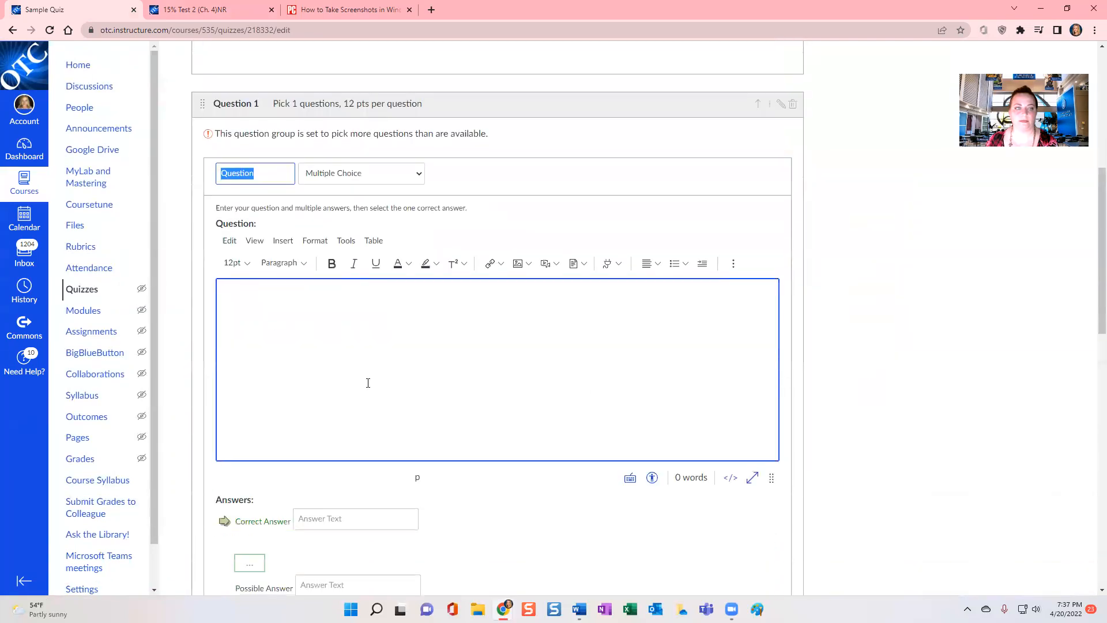
double_click(242, 172)
left_click(306, 344)
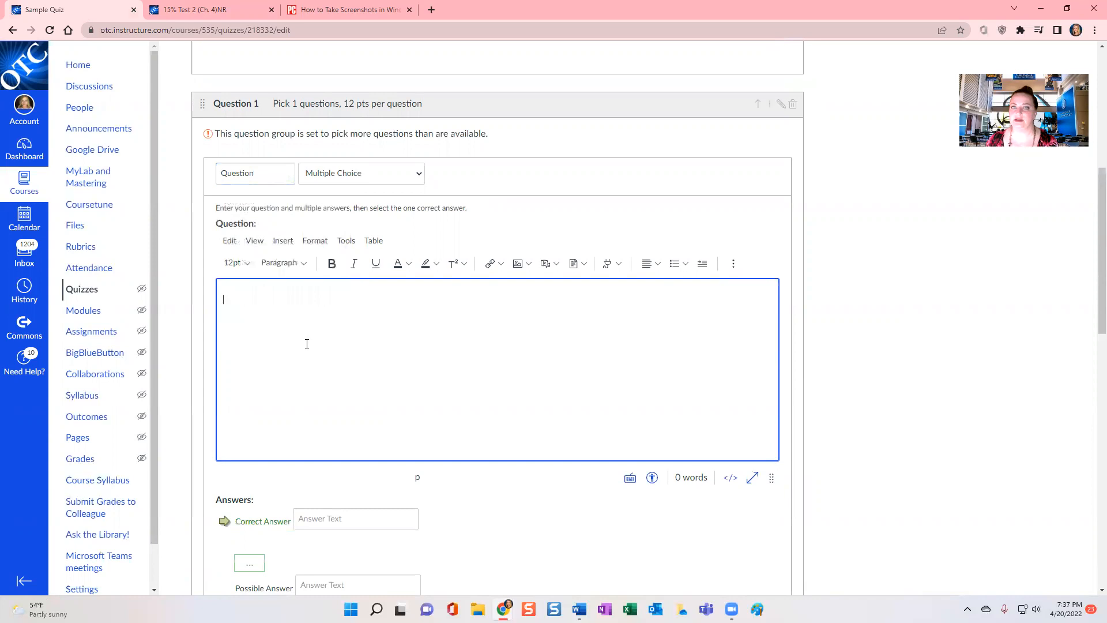
Review the available question types and set the new question's type to Essay Question.
left_click(349, 180)
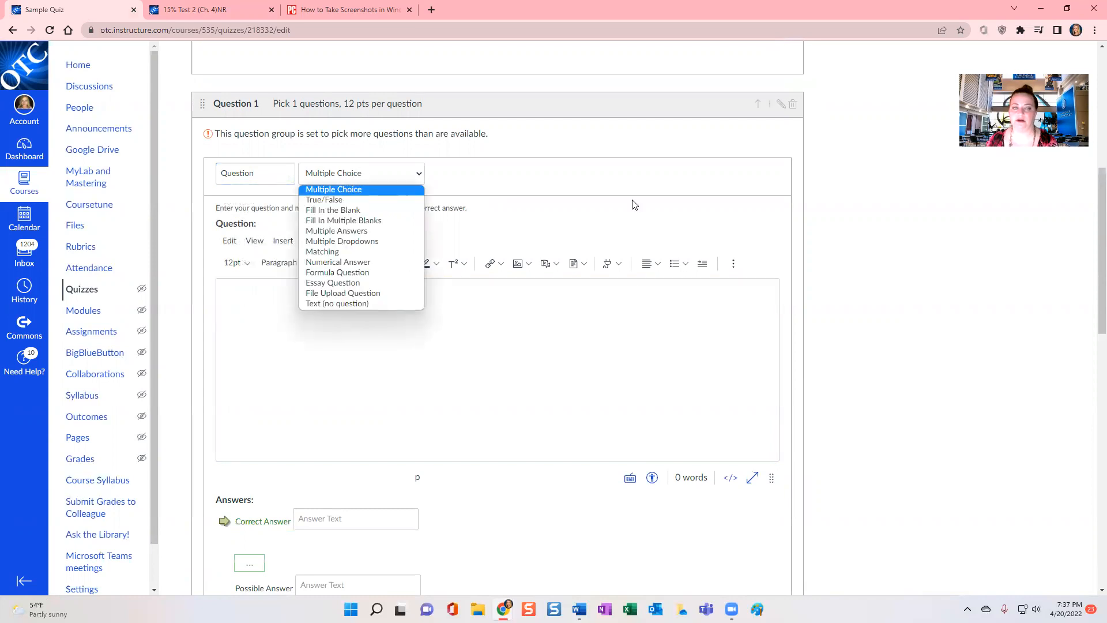
left_click(426, 387)
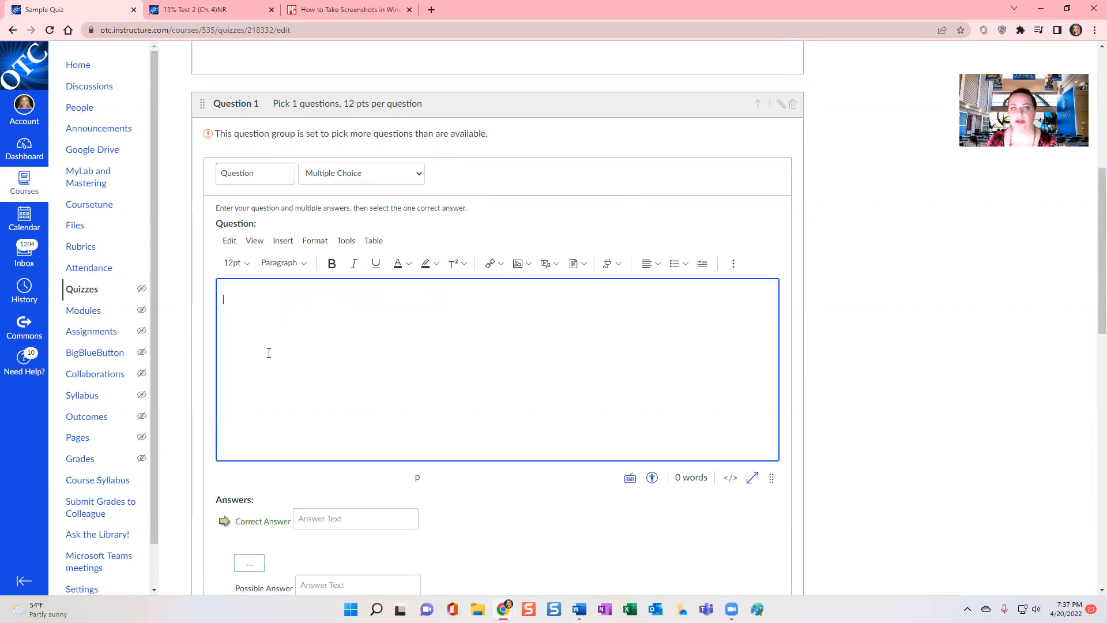
left_click(353, 174)
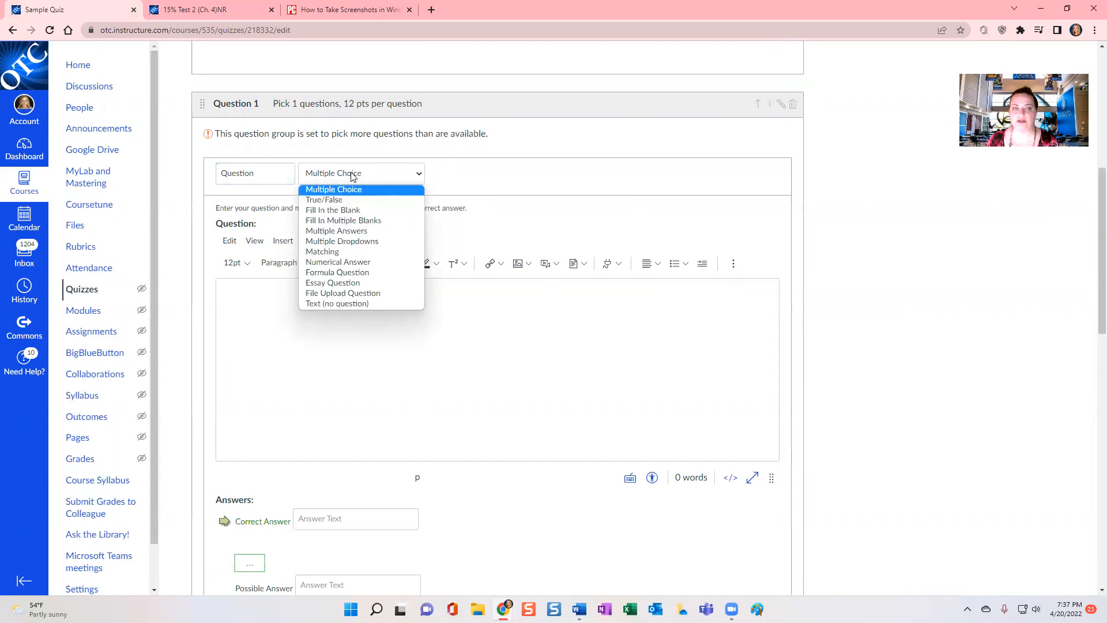
left_click(349, 283)
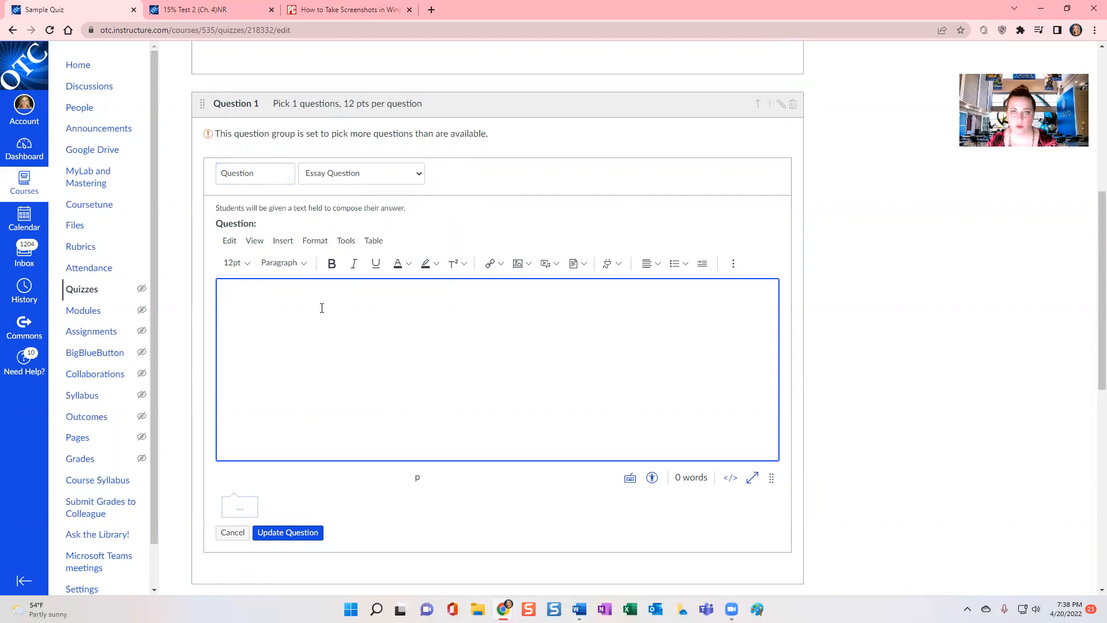
left_click(395, 177)
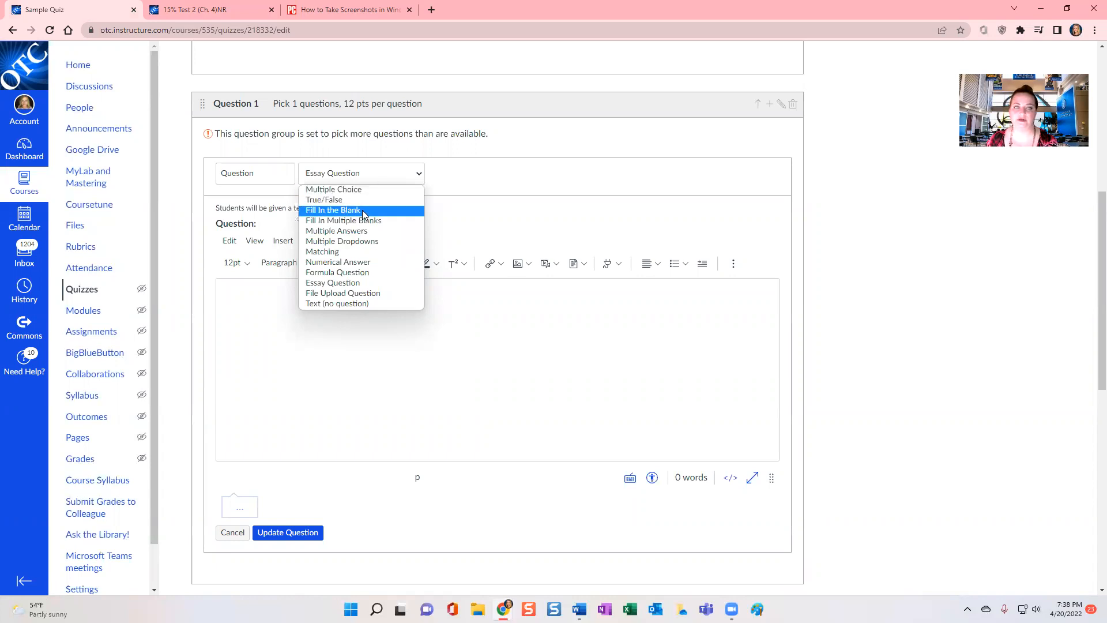
left_click(438, 298)
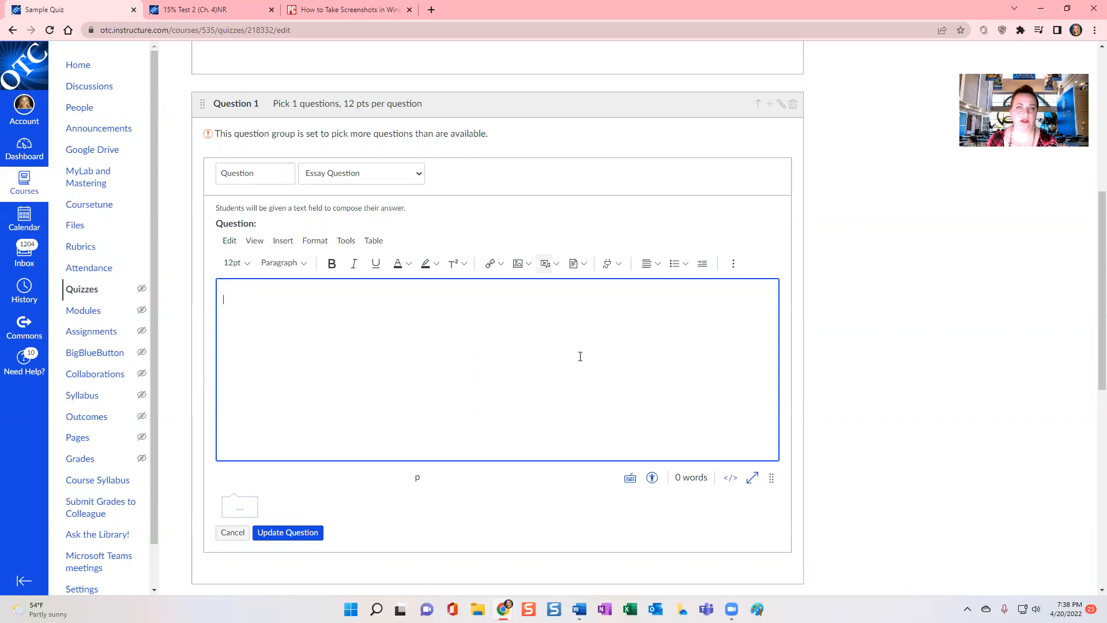
Switch to Word and arrange the TEST2_FA21_MTH 130_50minutes and Test 2_FA16_MTH130 documents side by side.
mouse_move(579, 609)
left_click(527, 571)
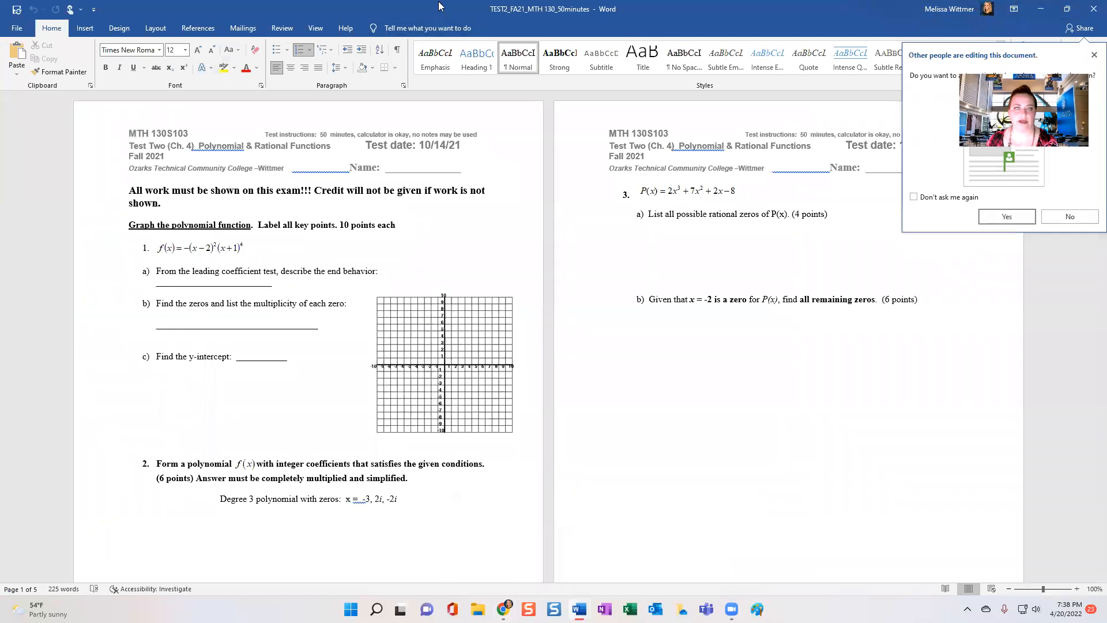
double_click(431, 9)
key("super+Left")
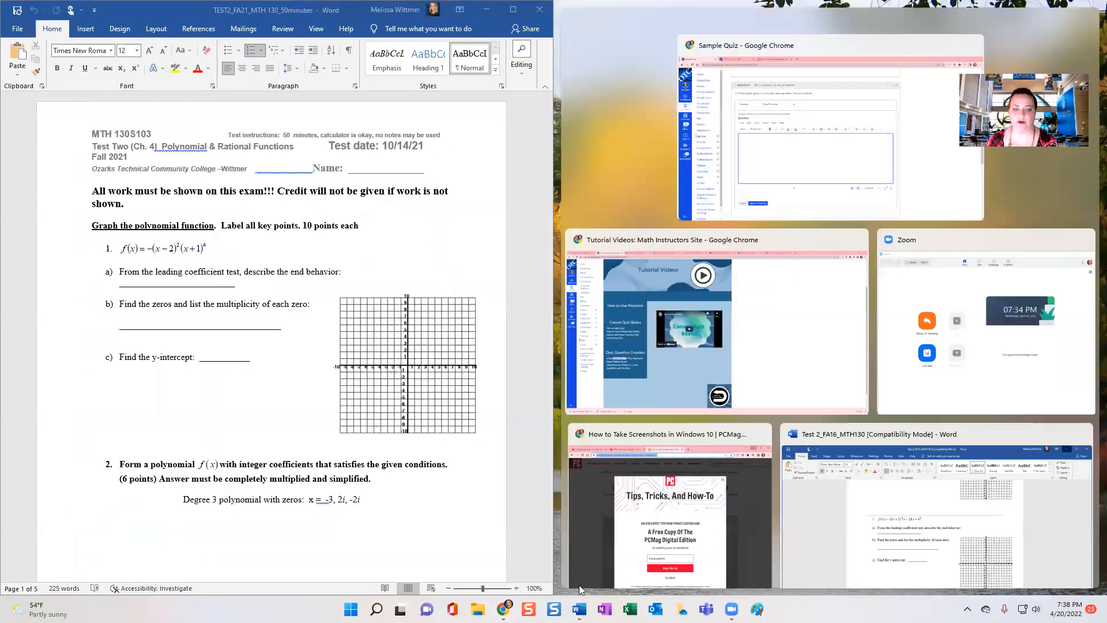
left_click(579, 609)
left_click(600, 540)
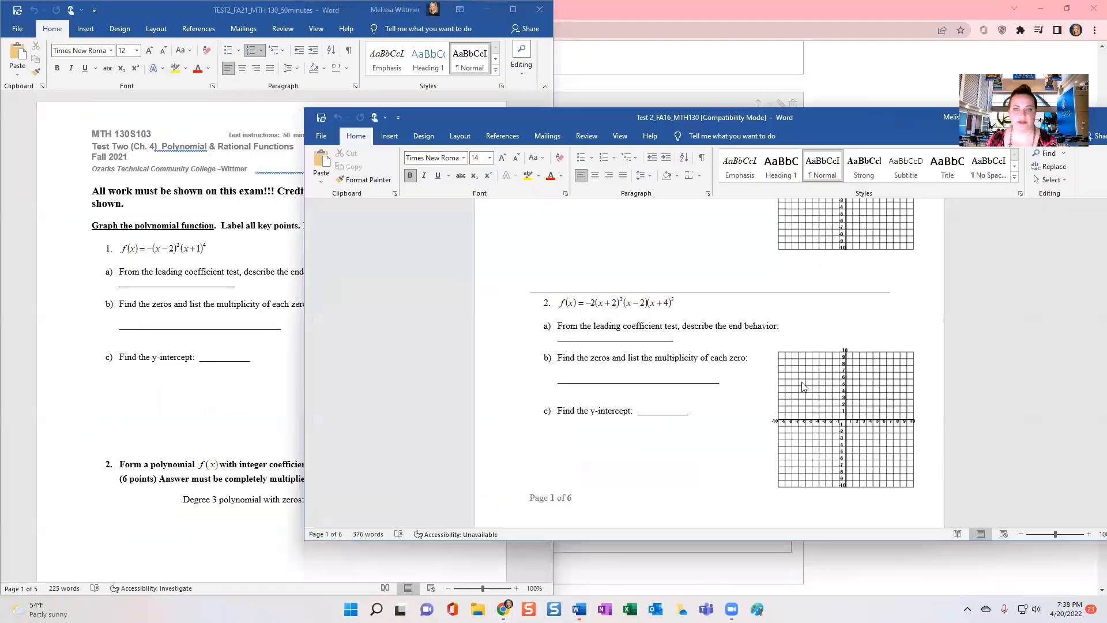
key("super+Right")
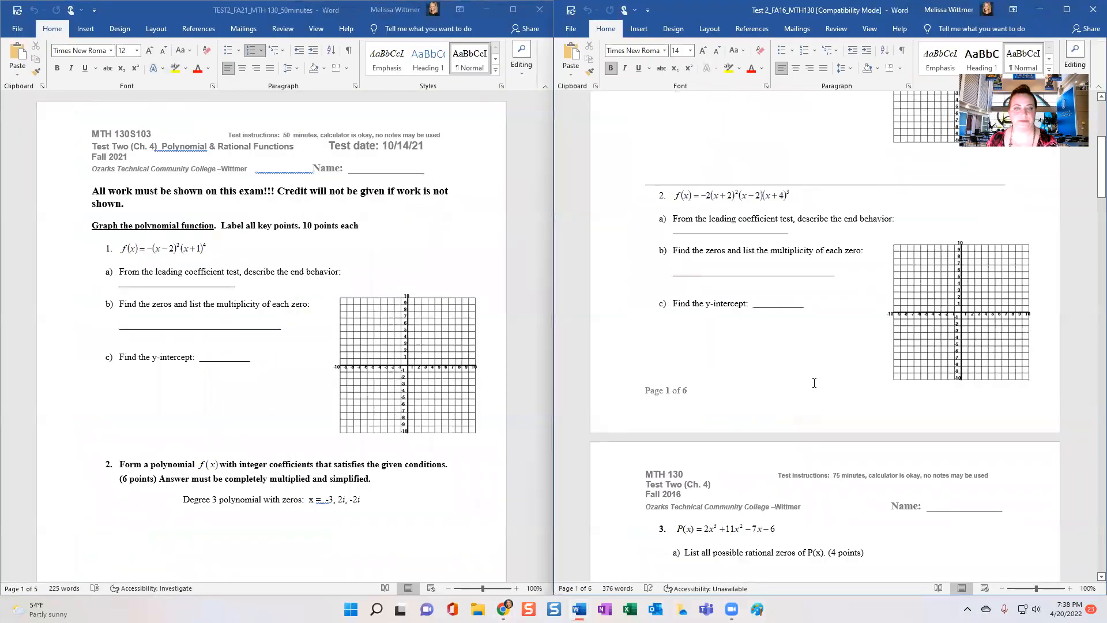
Compare the graphing problems in both tests and take a rectangular screenshot of problem 1 with its instructions and grid from the Fall 2021 test.
scroll(817, 354, "up", 6)
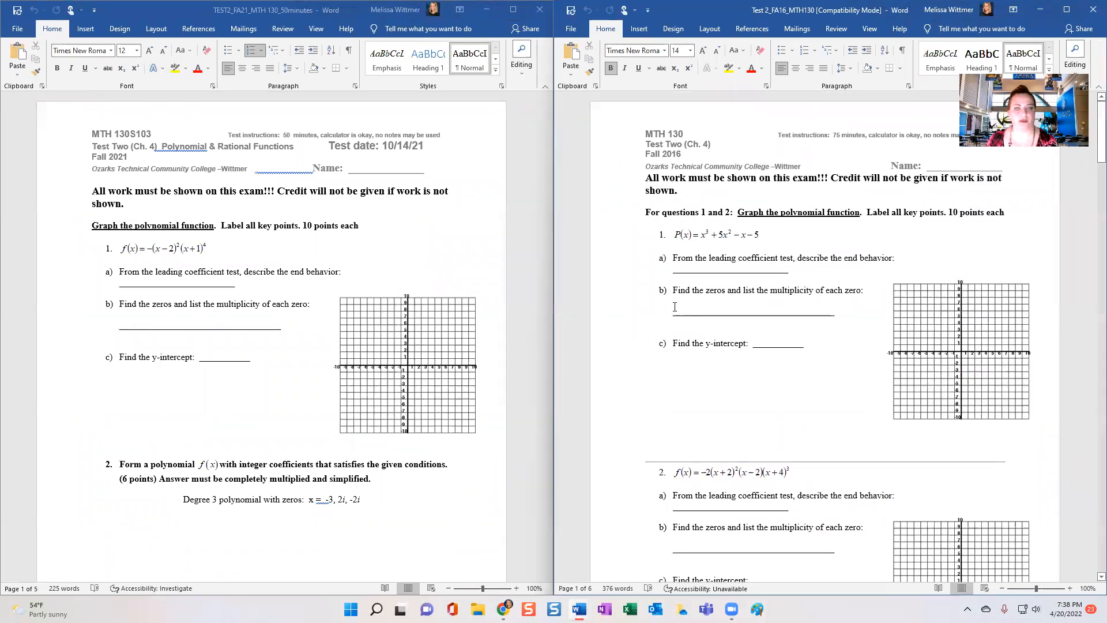
scroll(674, 306, "down", 1)
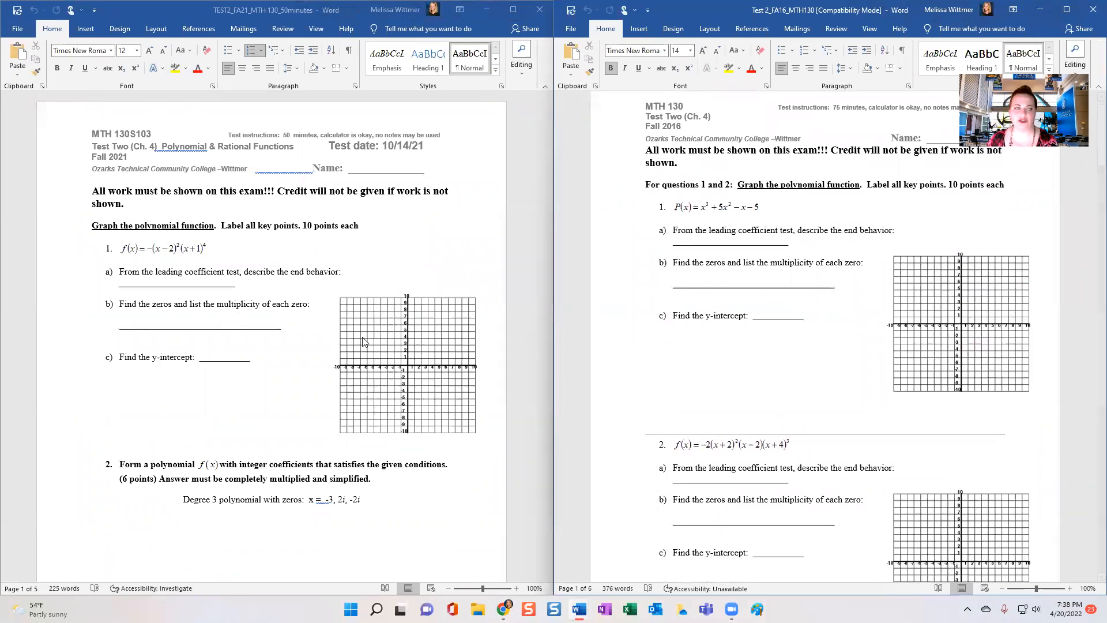
scroll(778, 325, "down", 5)
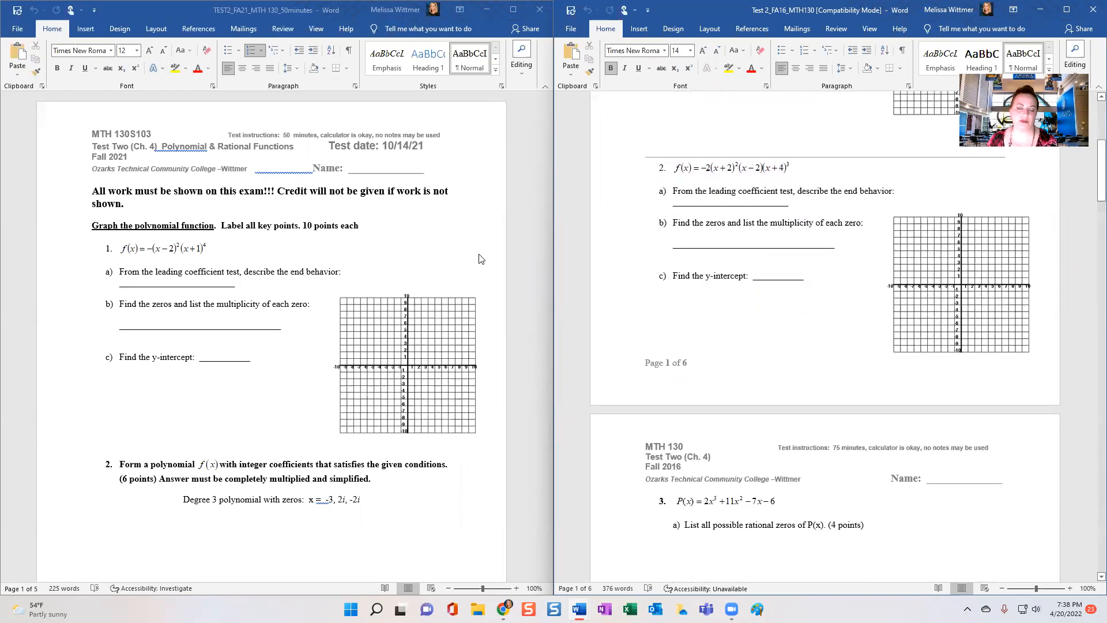
scroll(862, 275, "up", 1)
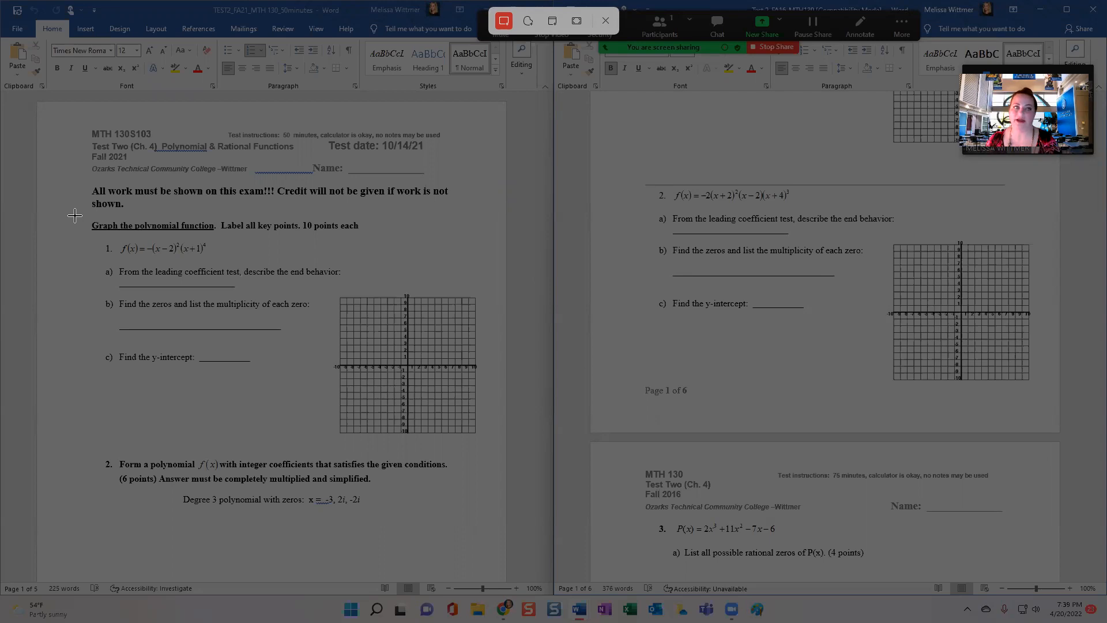
left_click_drag(74, 216, 487, 447)
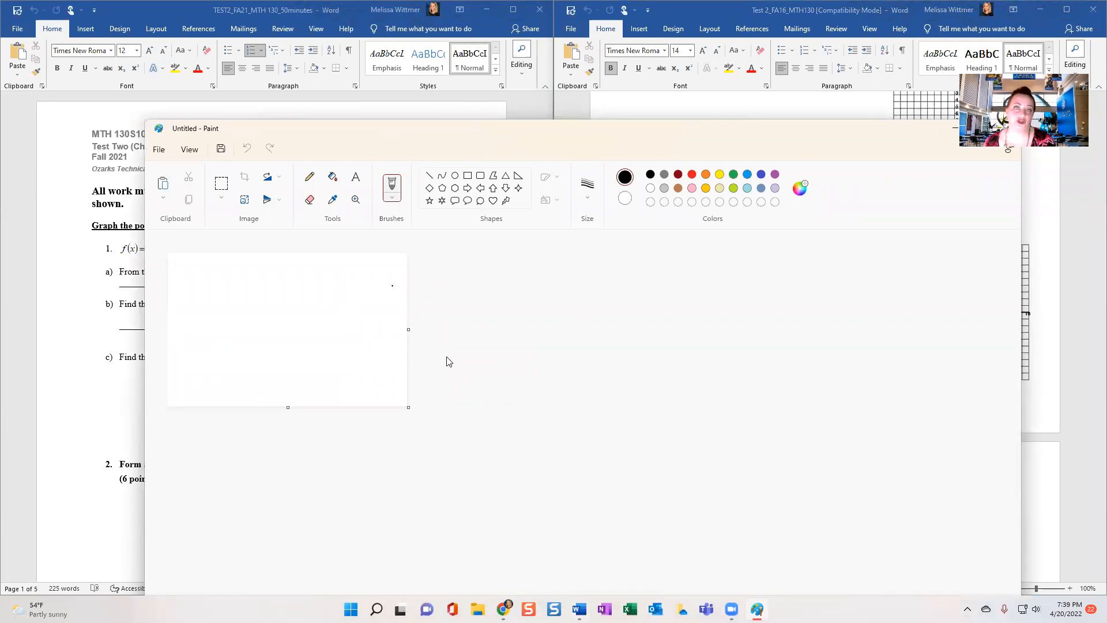
Paste the problem 1 screenshot into the blank Paint picture and crop to the pasted selection.
left_click(158, 149)
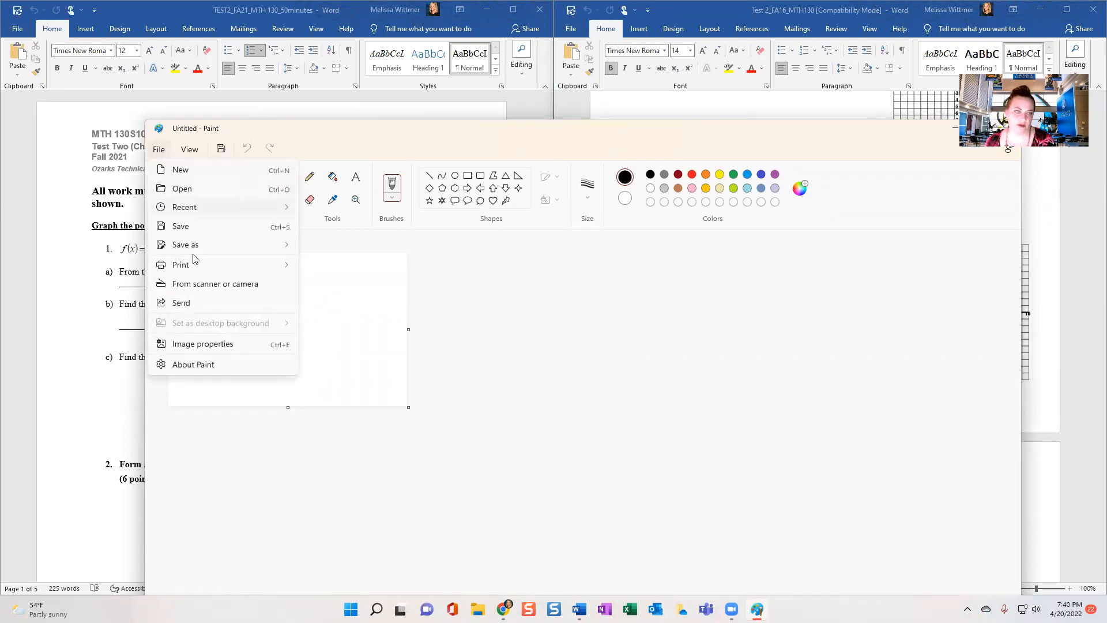
left_click(195, 152)
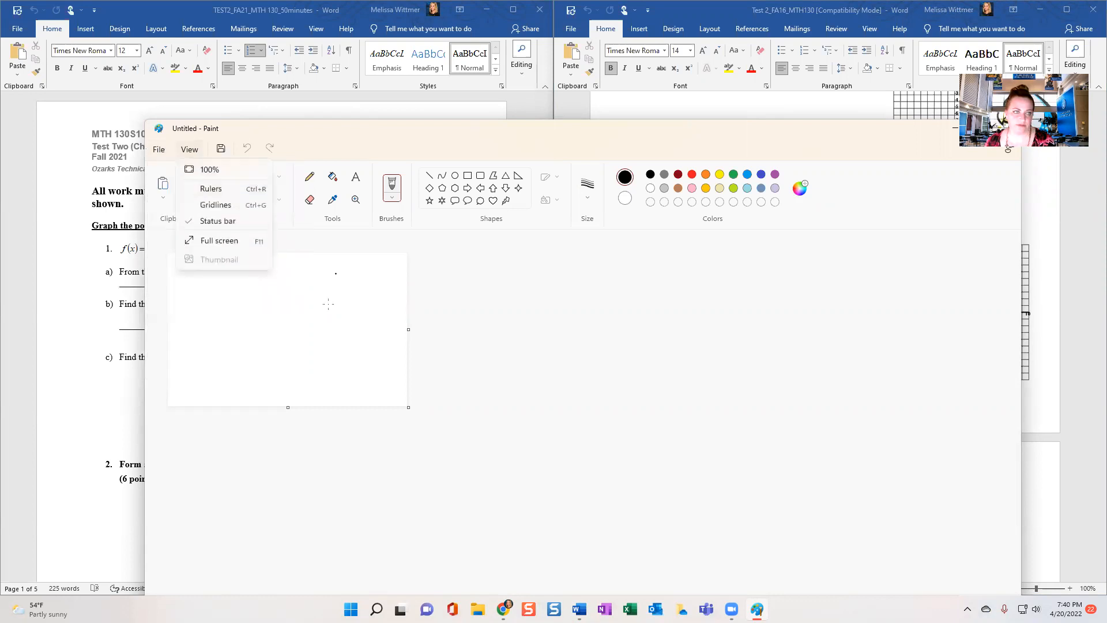
left_click(355, 329)
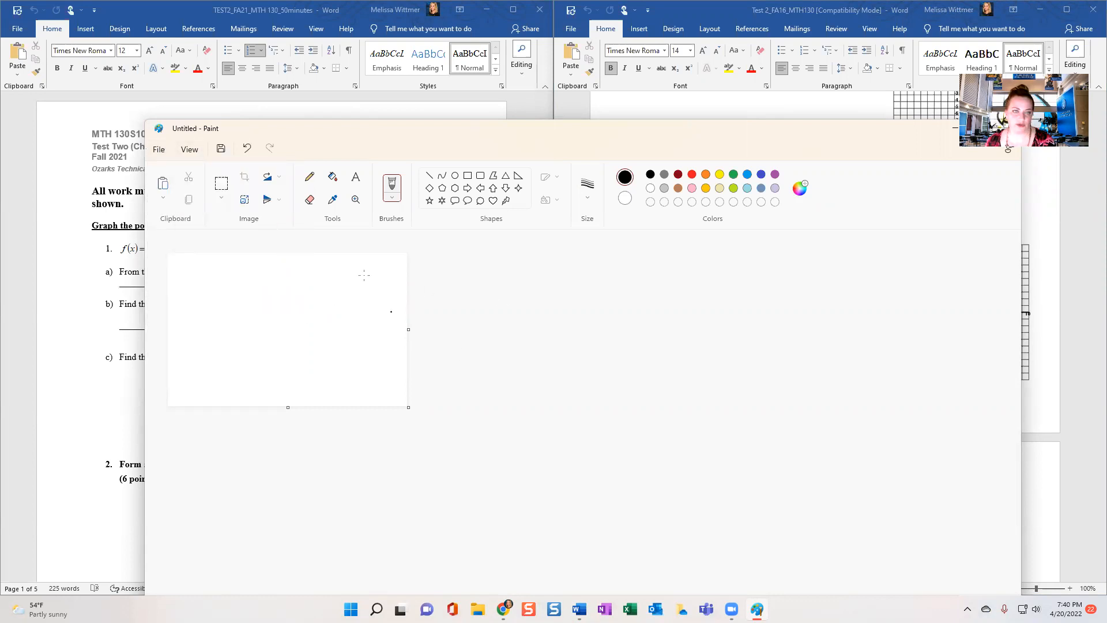
key("ctrl+v")
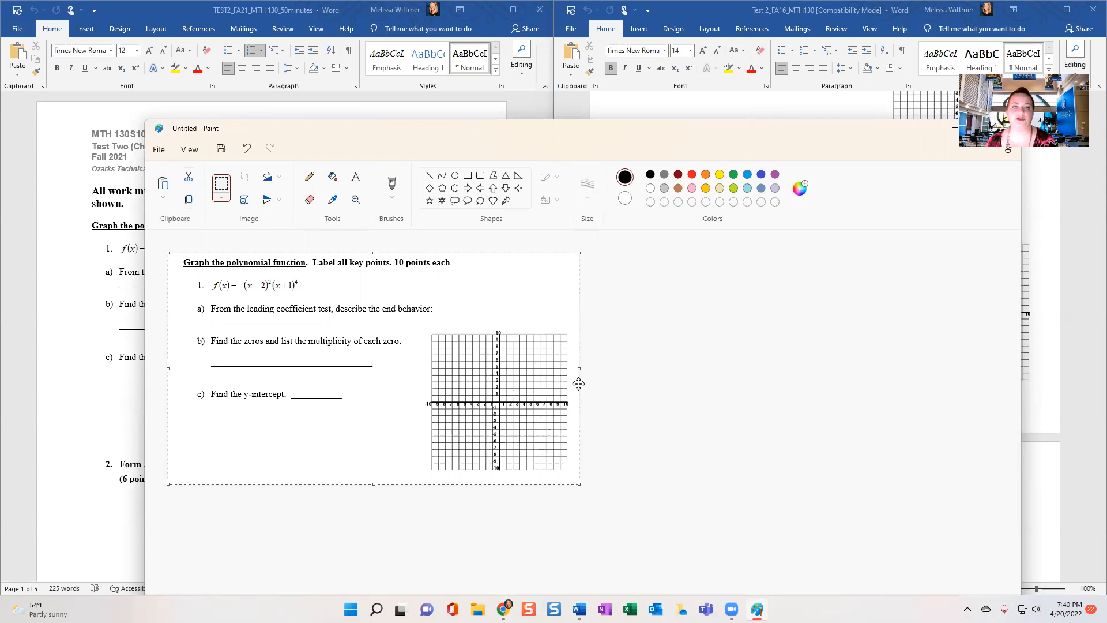
left_click(245, 177)
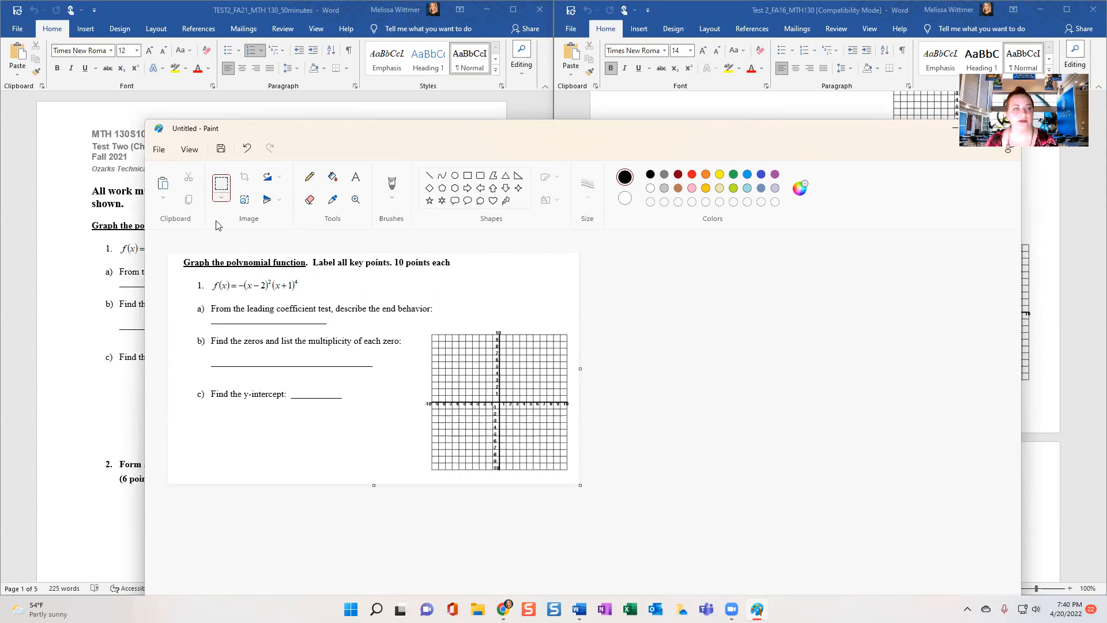
Save the picture to the Desktop as a PNG named Untitled and minimize Paint.
left_click(159, 151)
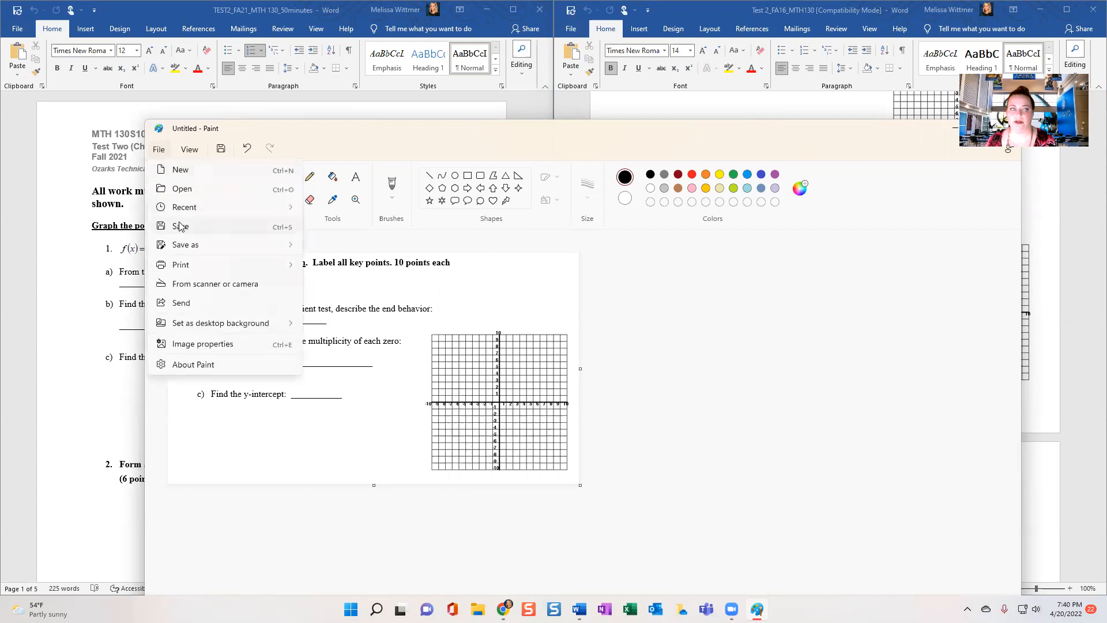
mouse_move(187, 243)
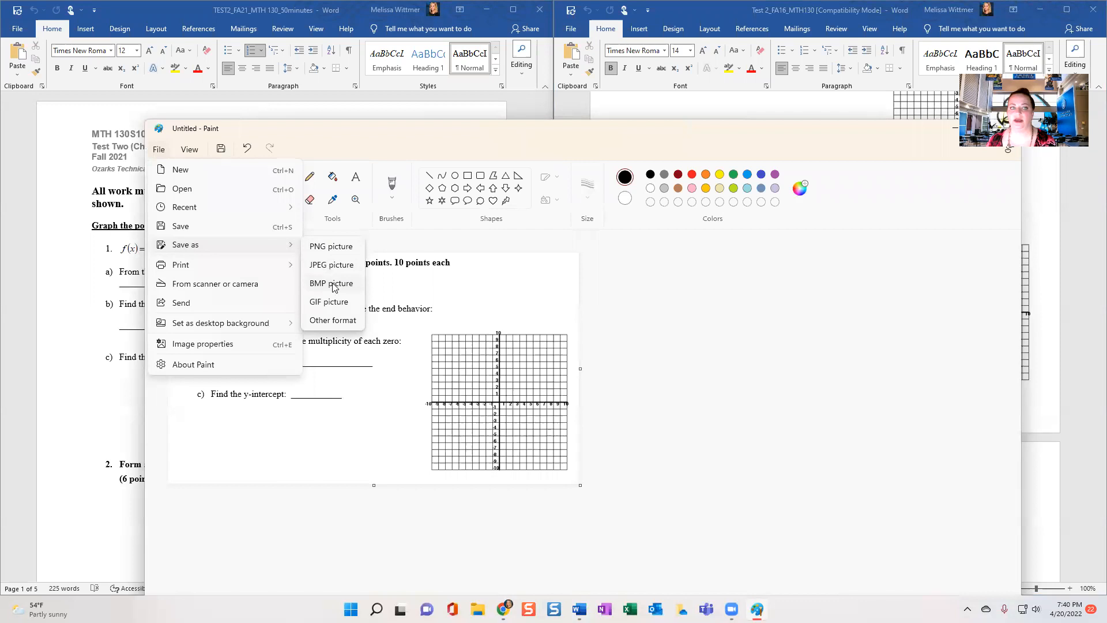
left_click(342, 246)
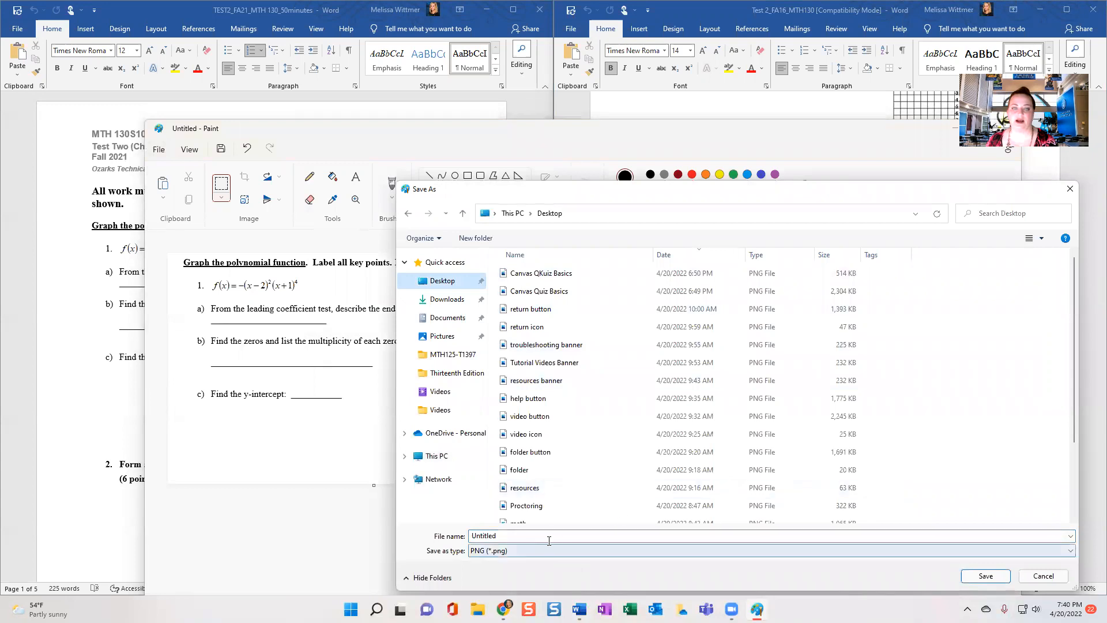
double_click(527, 536)
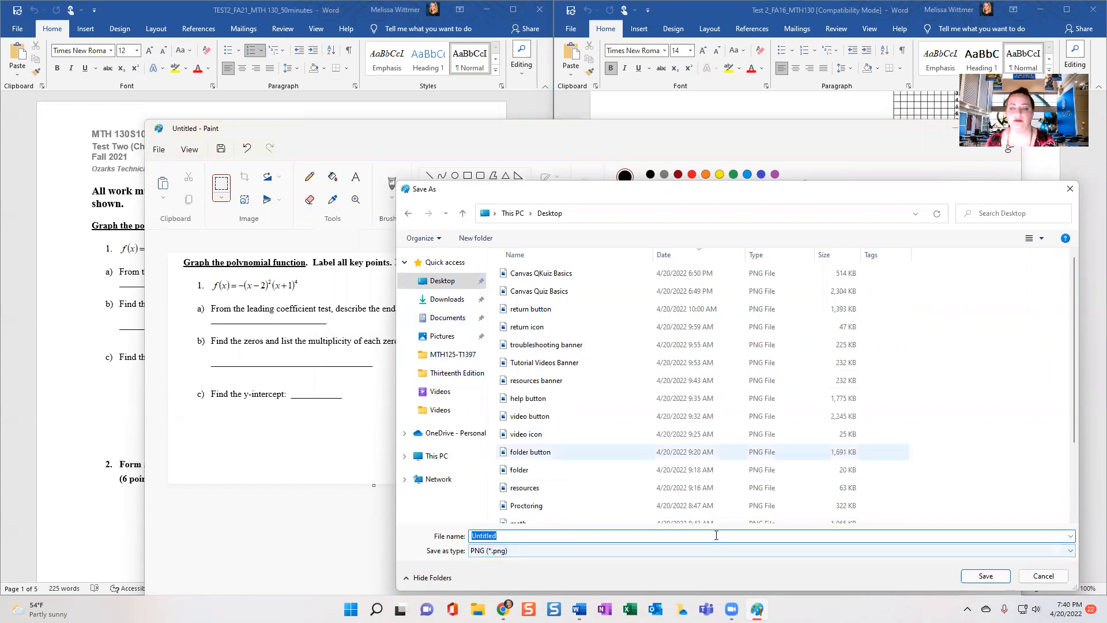
left_click(985, 576)
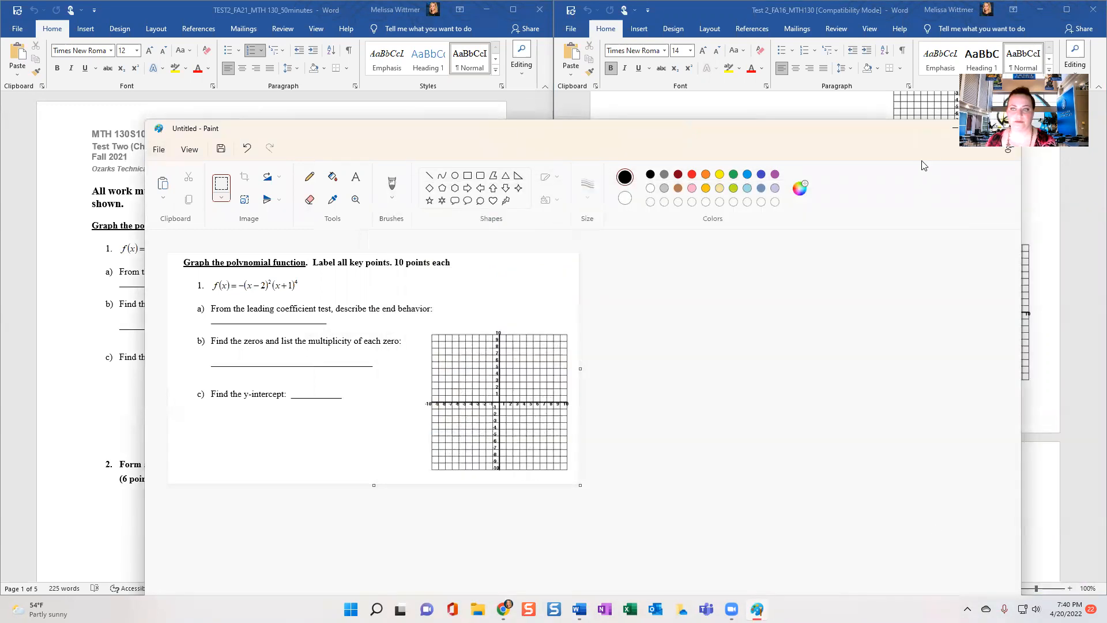
left_click(952, 134)
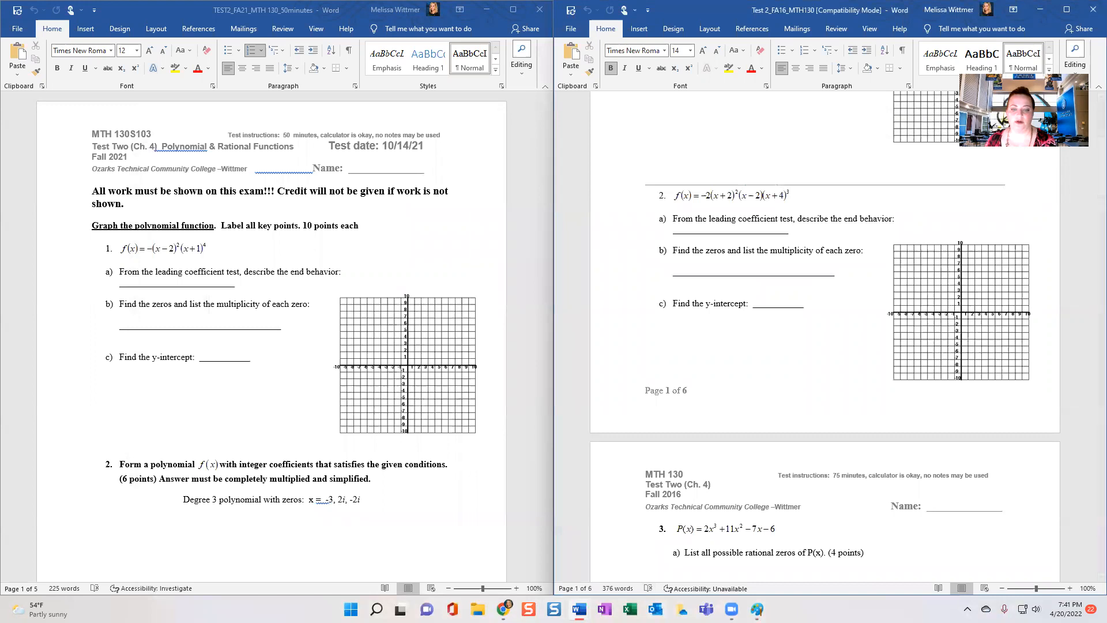
Switch to the Sample Quiz in Chrome and upload the Untitled PNG from the Desktop into the essay question's text.
mouse_move(503, 609)
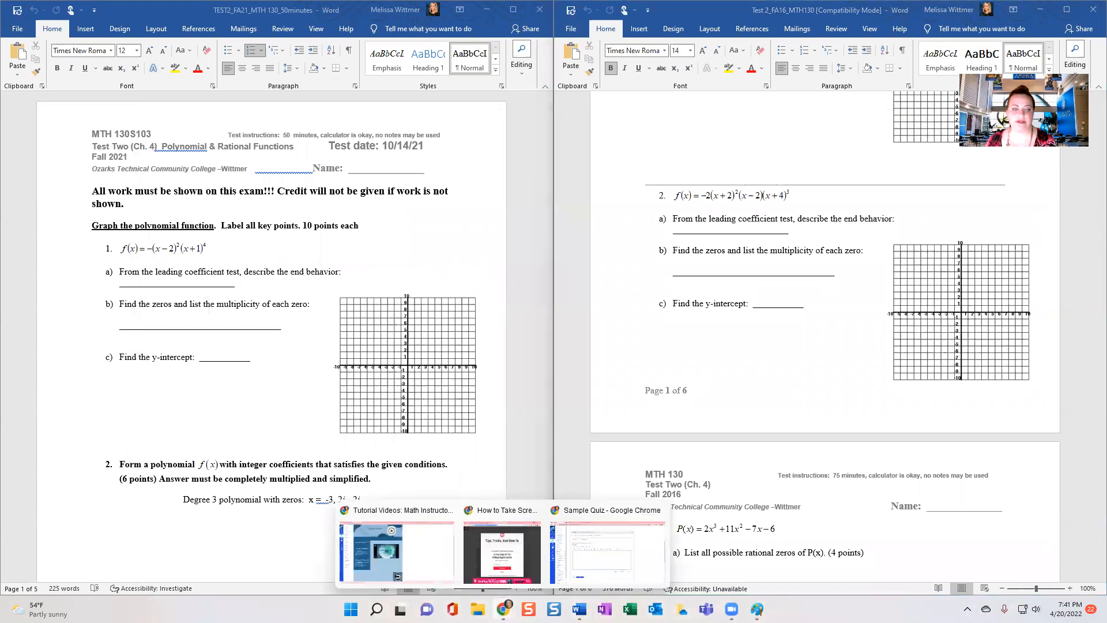
left_click(606, 551)
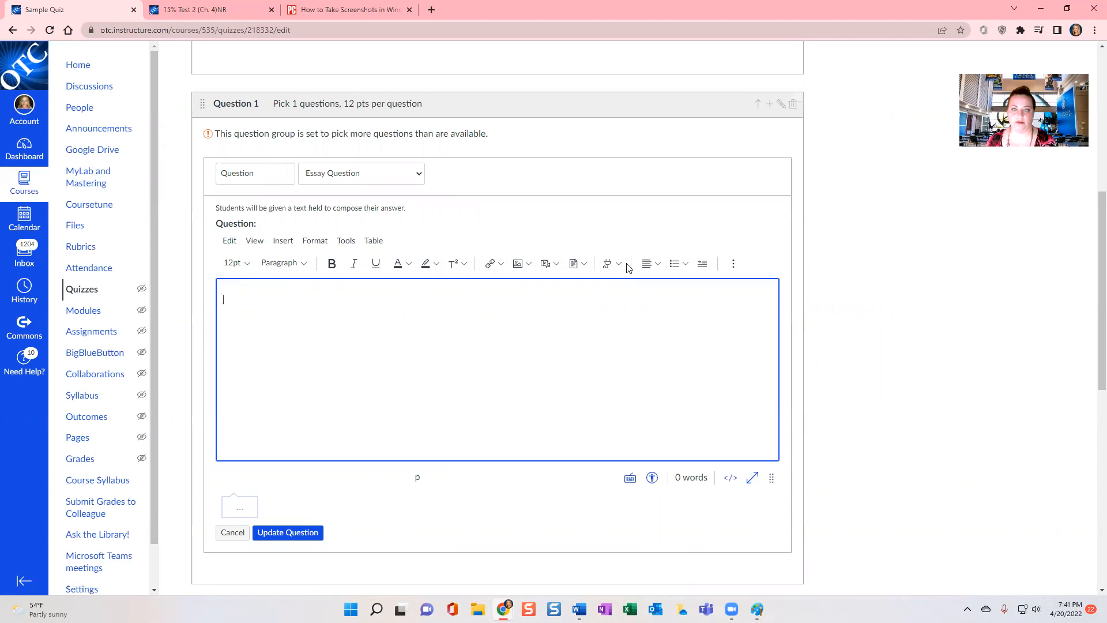
left_click(528, 265)
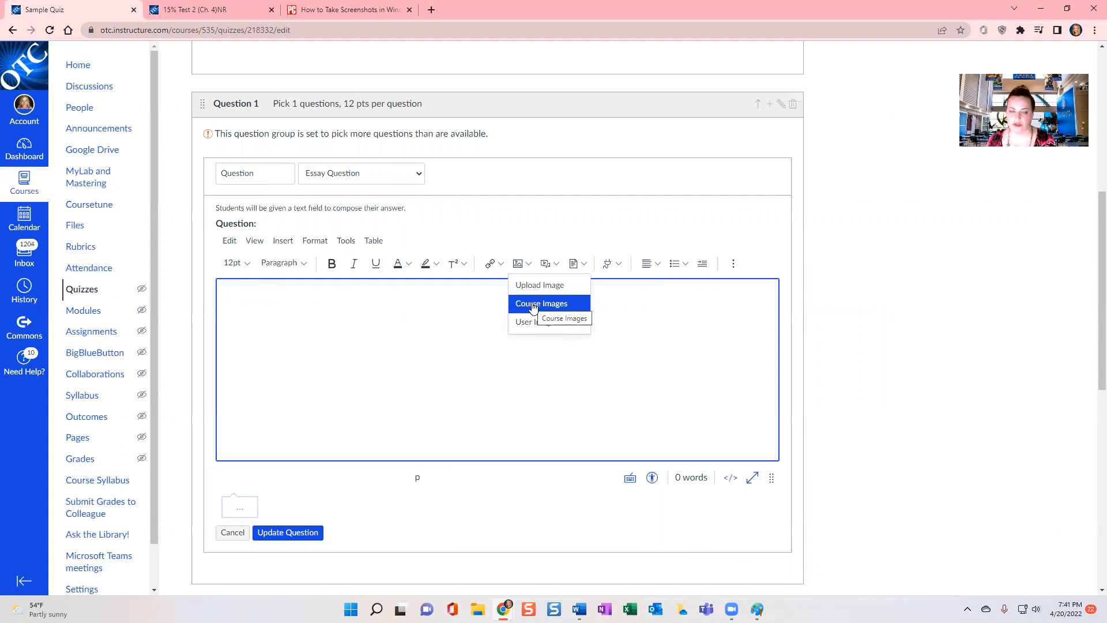
left_click(518, 266)
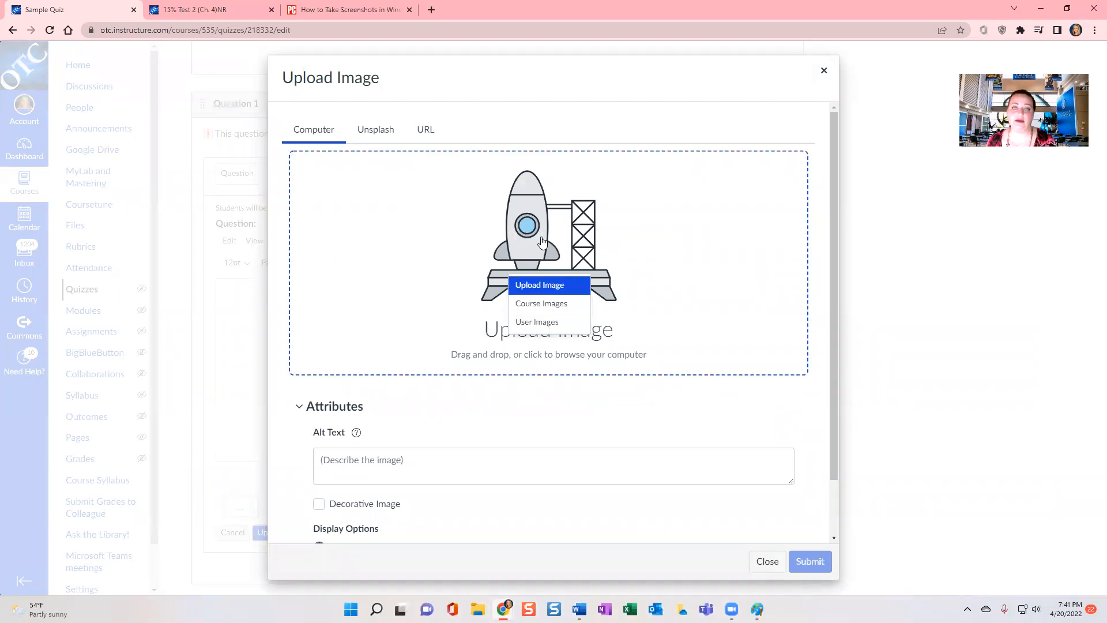
left_click(542, 240)
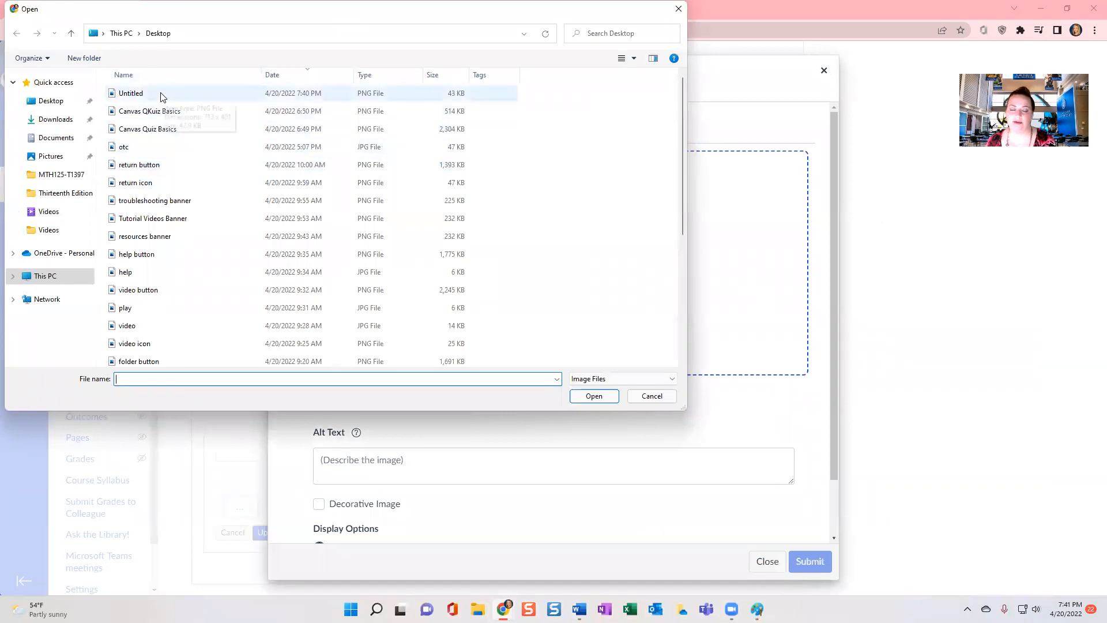
left_click(278, 72)
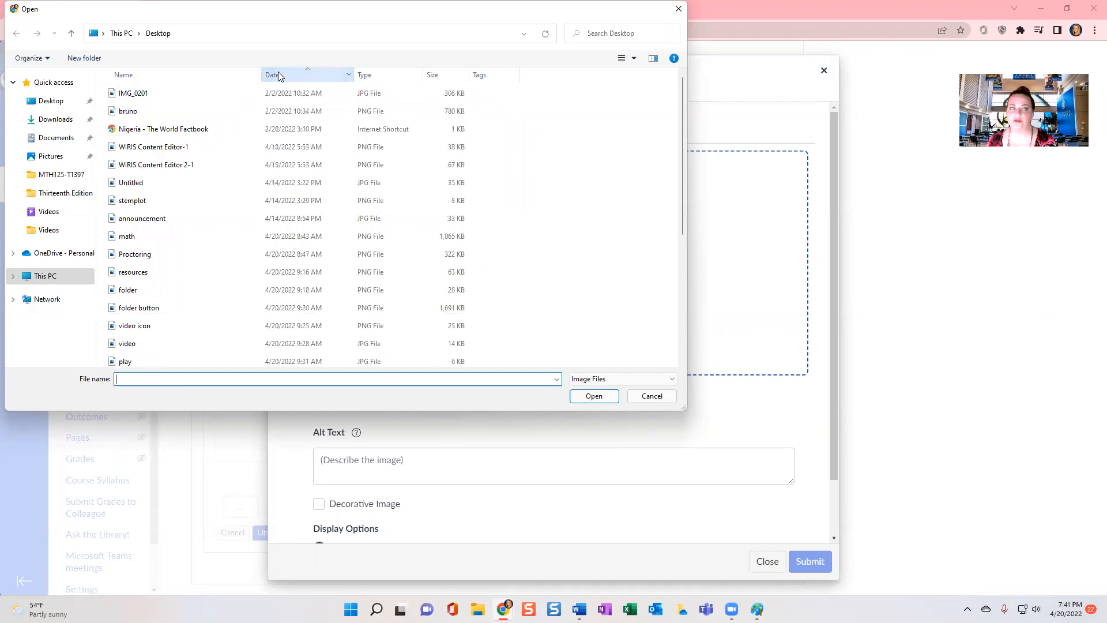
left_click(278, 72)
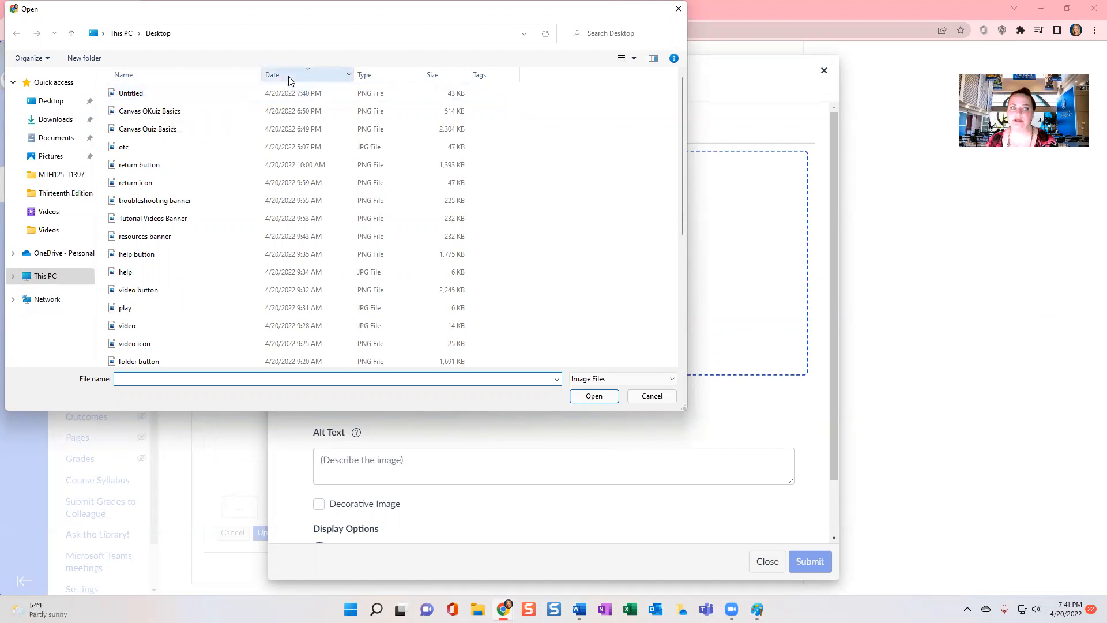
double_click(128, 93)
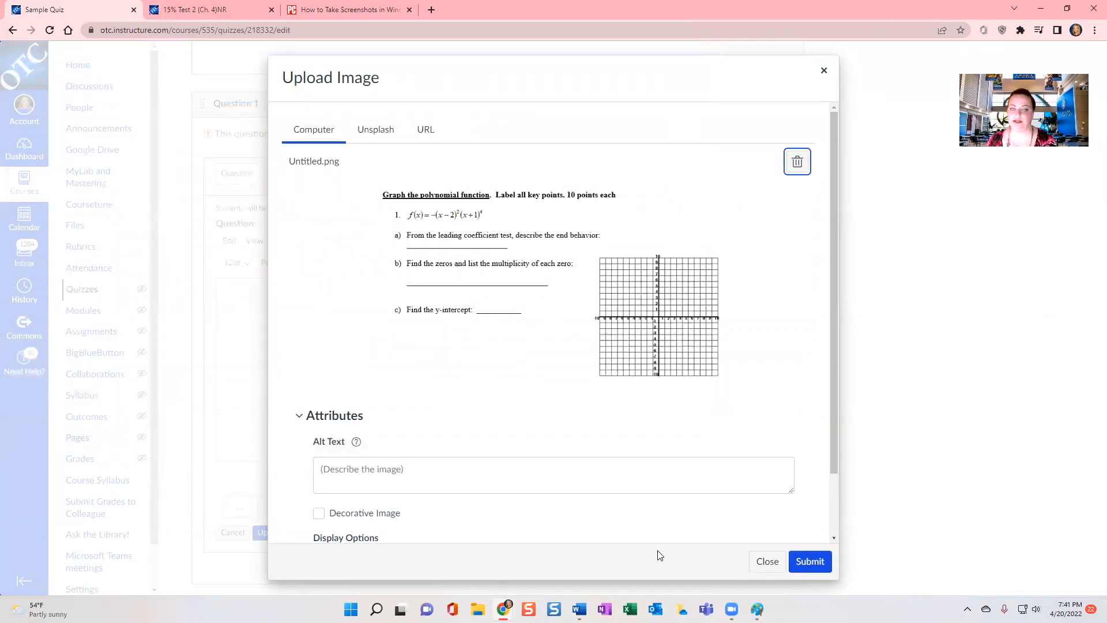
left_click(811, 561)
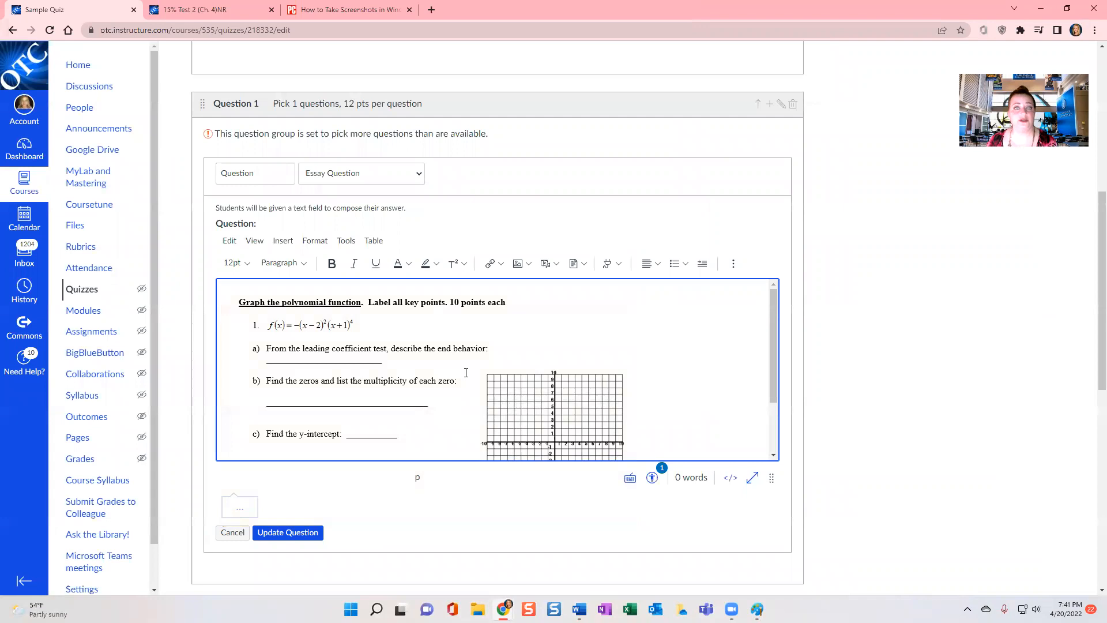
Examine the inserted problem image from its heading to the graph grid and look at the alignment choices for it.
scroll(518, 369, "down", 2)
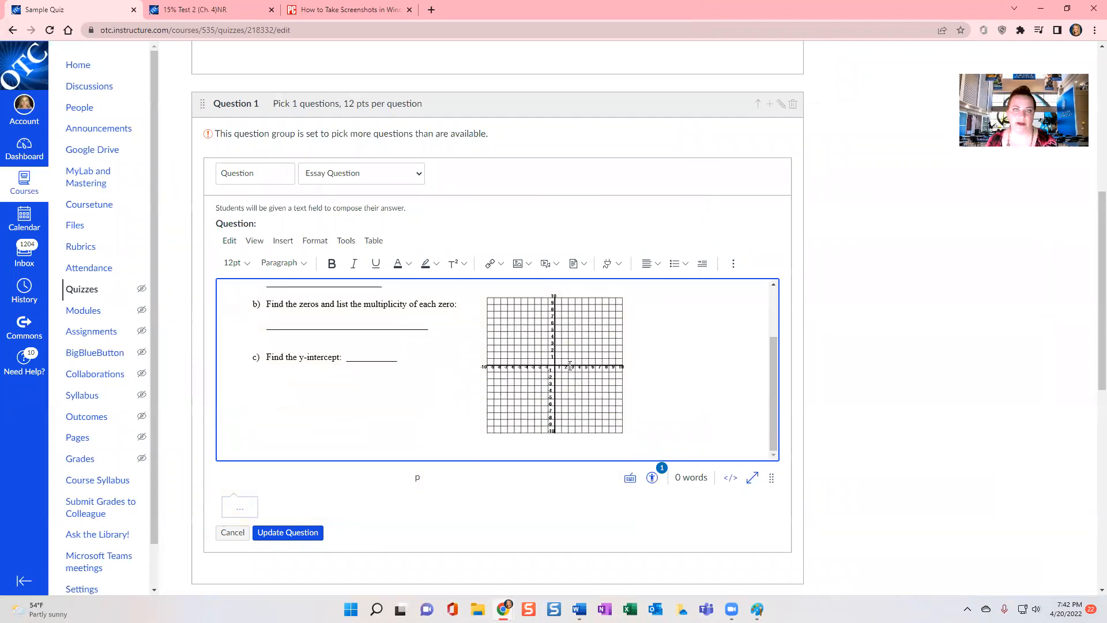
scroll(597, 345, "up", 2)
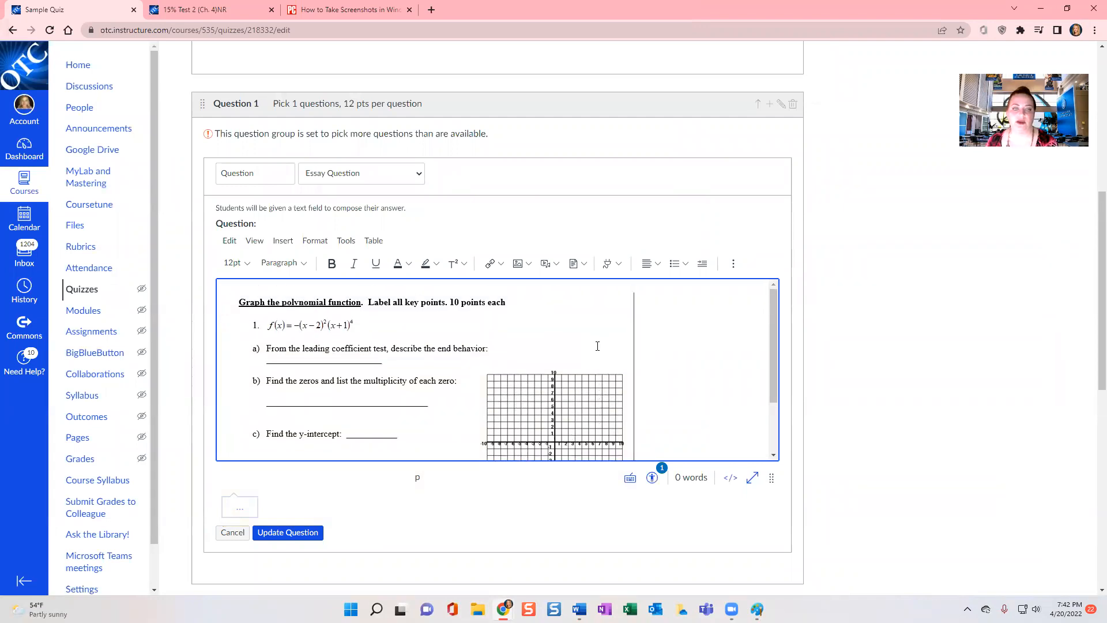
scroll(772, 375, "down", 2)
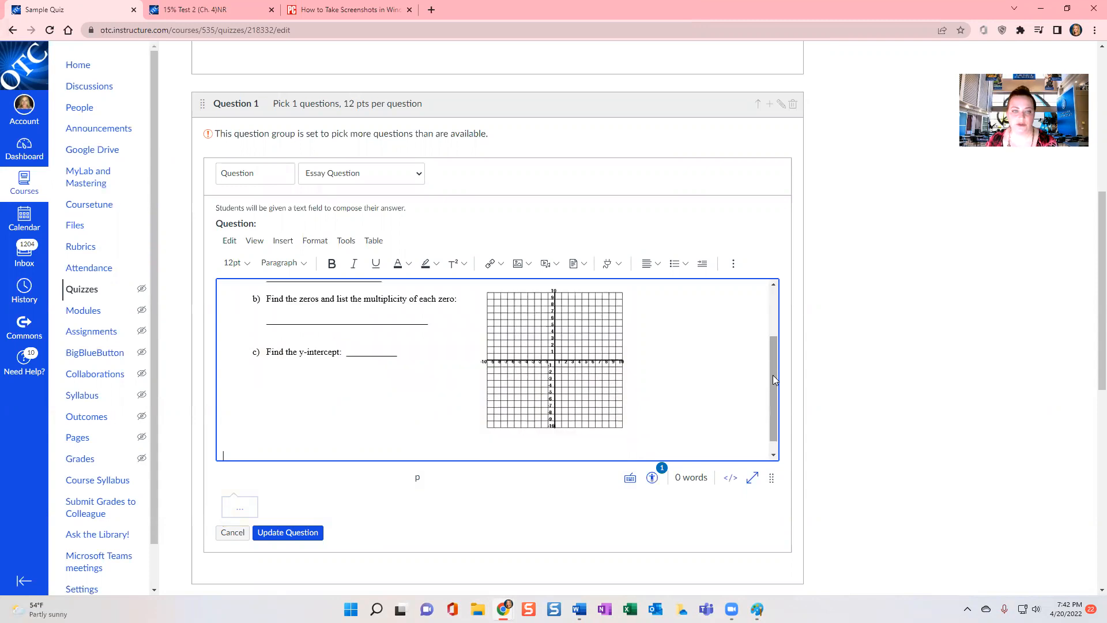
scroll(772, 377, "down", 1)
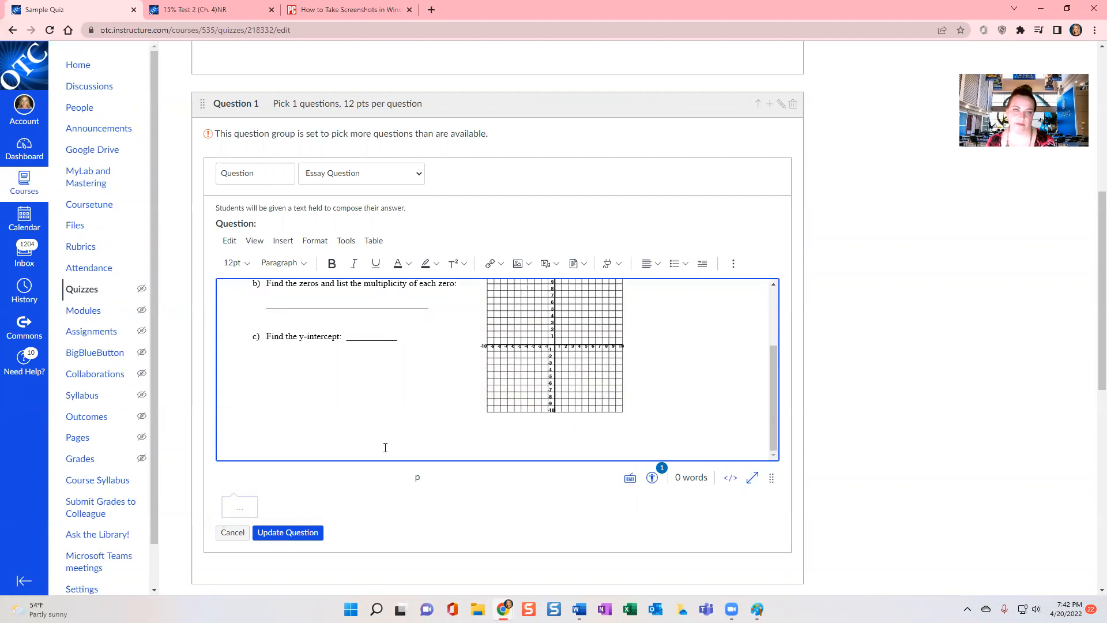
left_click(467, 320)
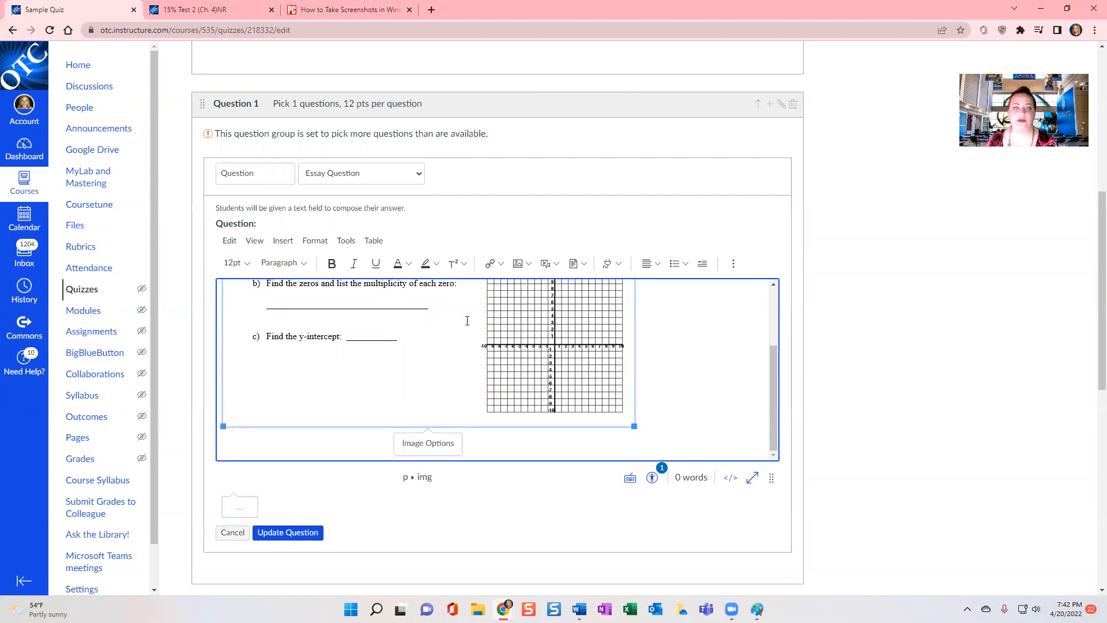
left_click(655, 263)
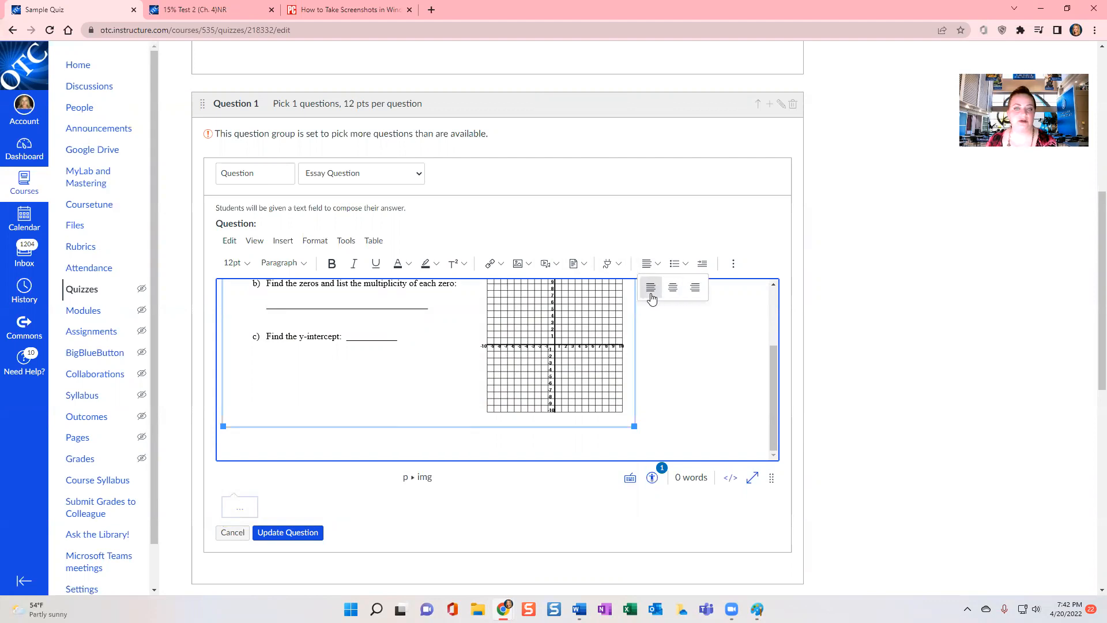
left_click(684, 365)
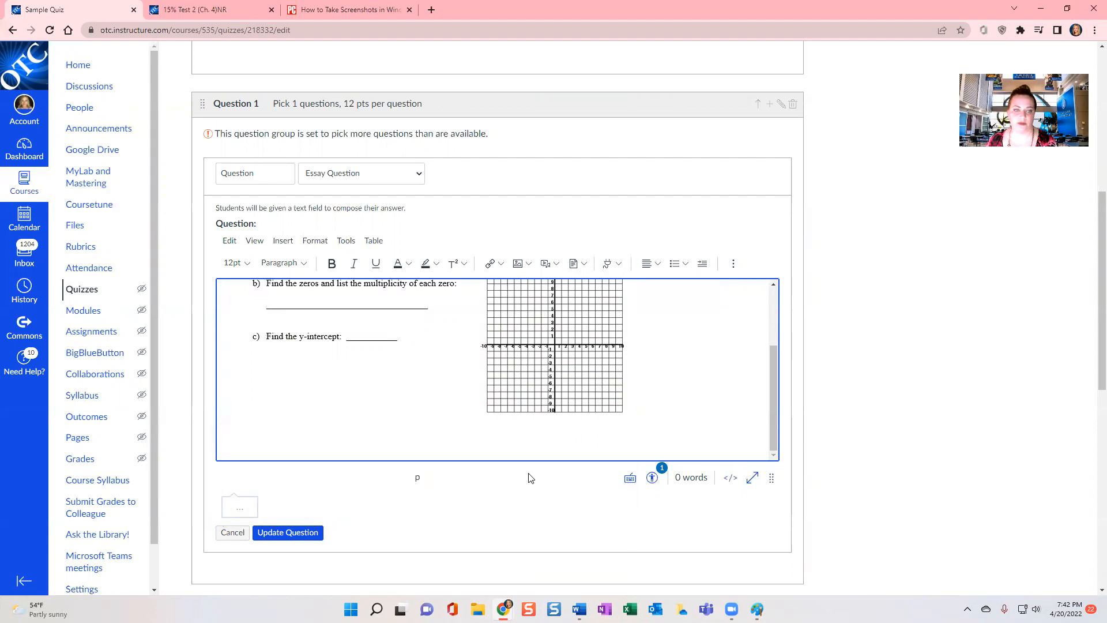
scroll(477, 318, "up", 2)
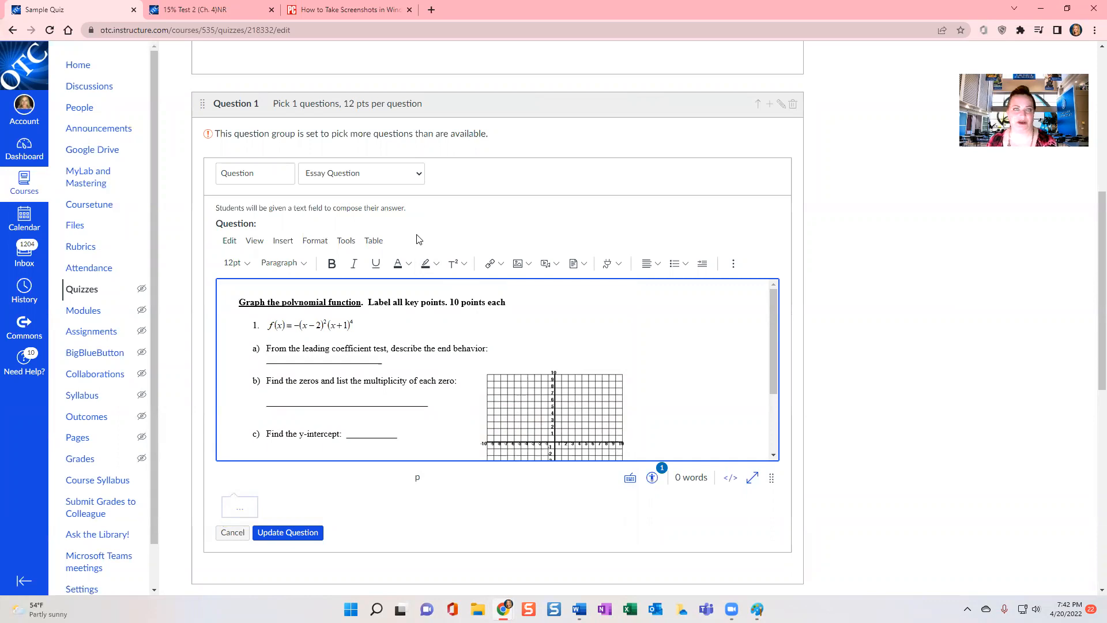
scroll(593, 328, "down", 1)
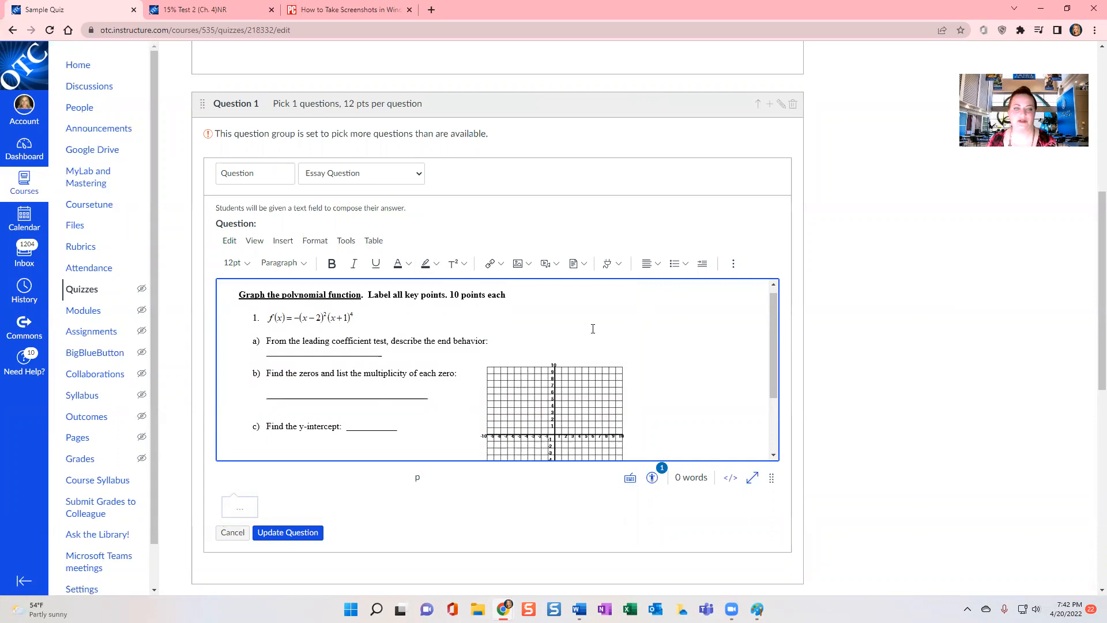
scroll(593, 328, "down", 1)
scroll(442, 312, "up", 2)
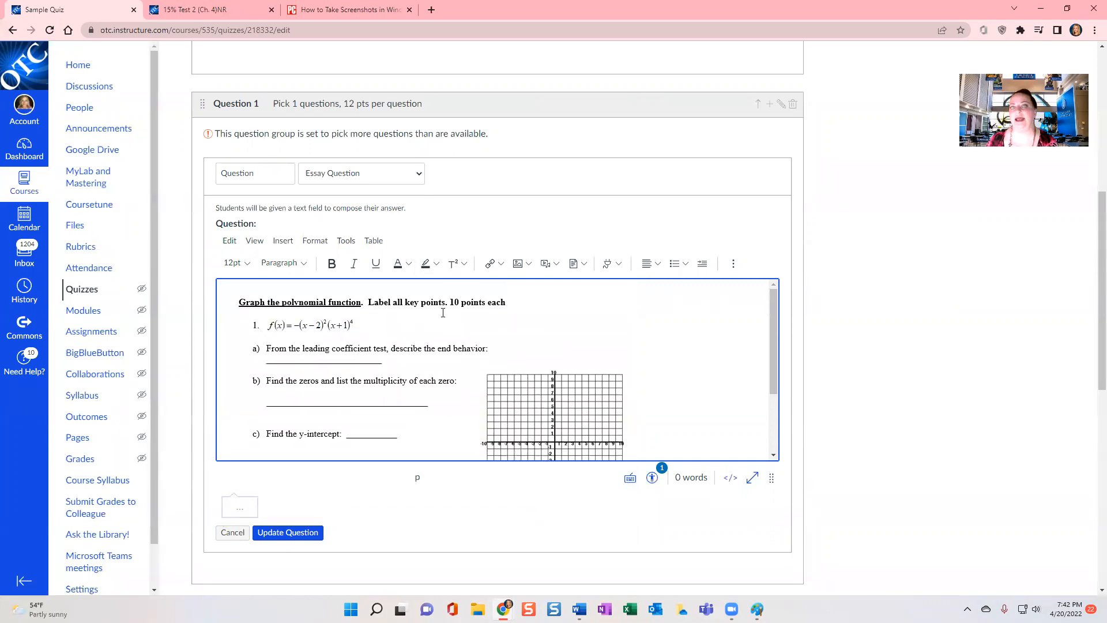
Save the essay question with its image and add another essay question to the Question 1 group.
scroll(318, 476, "down", 2)
left_click(291, 427)
scroll(610, 348, "up", 5)
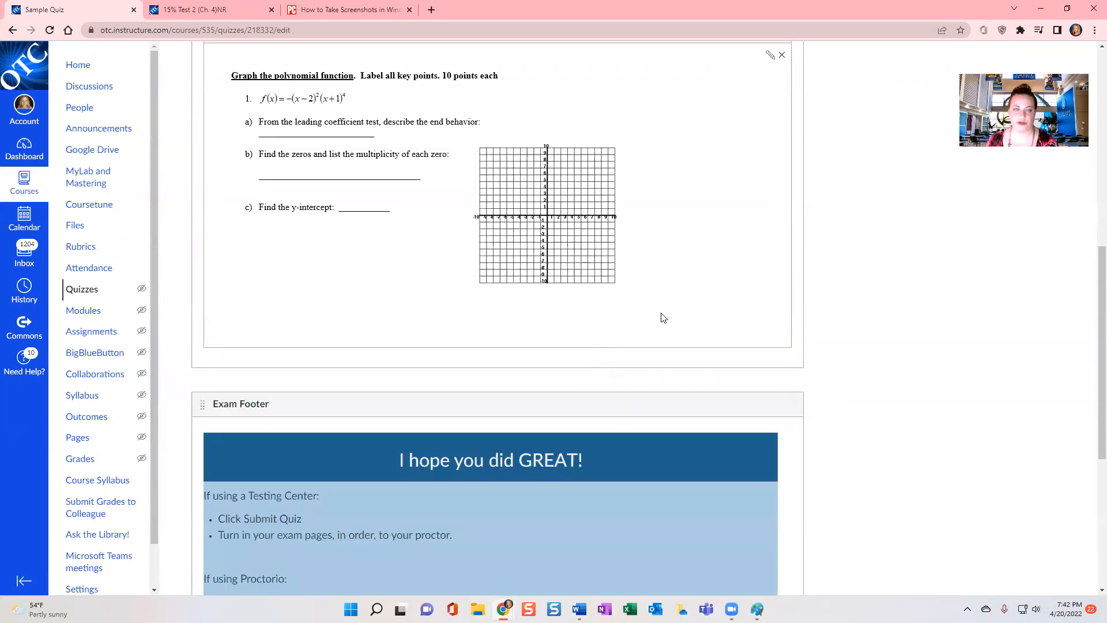
scroll(680, 320, "up", 2)
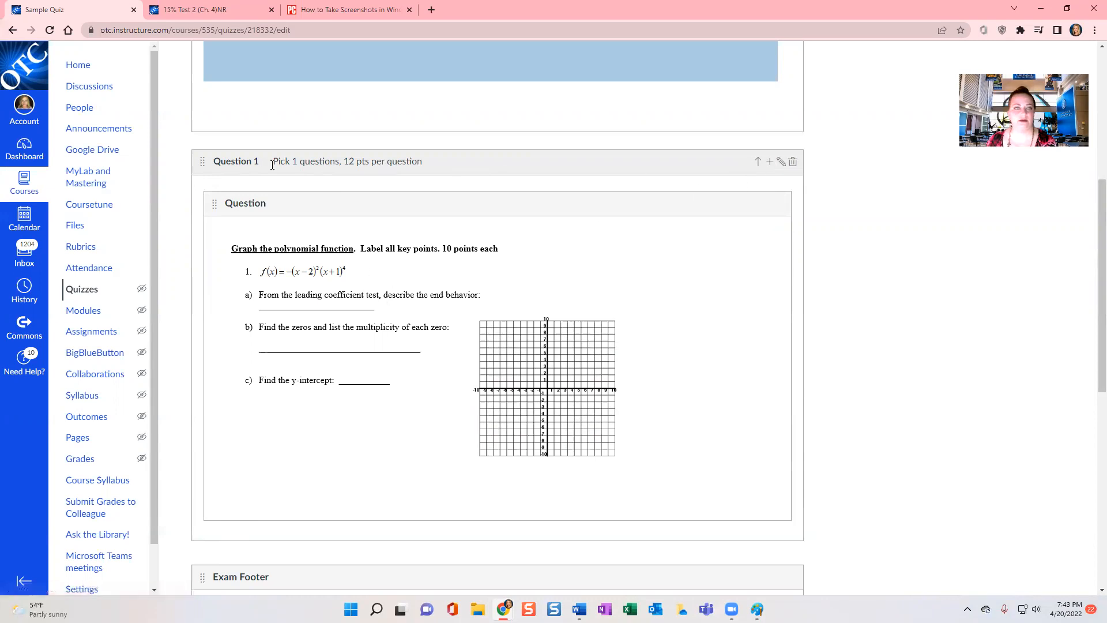
left_click(767, 163)
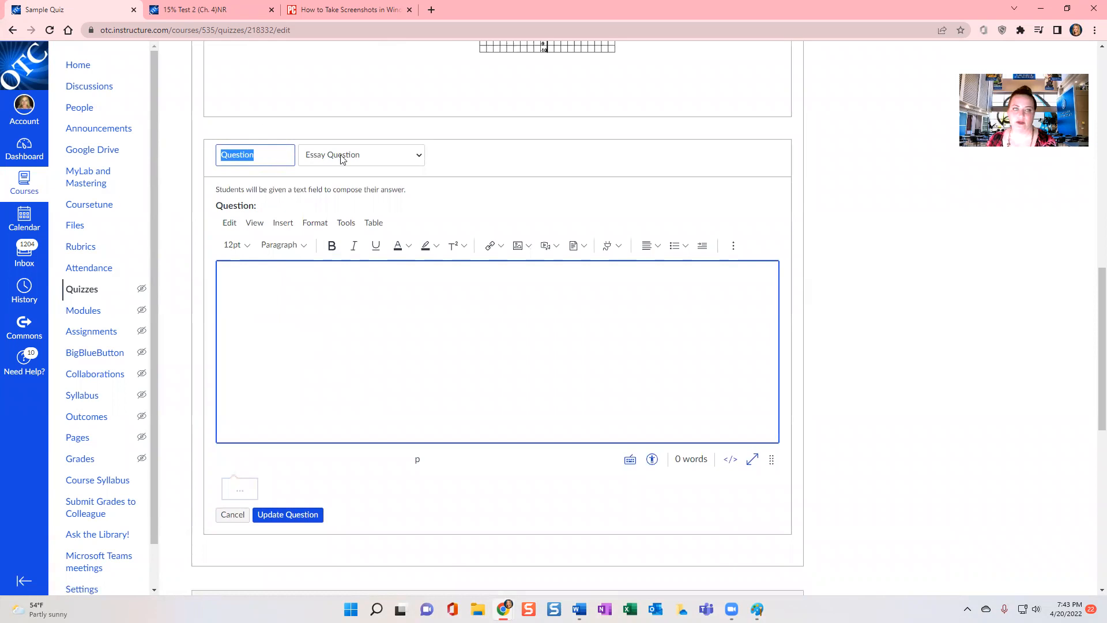
left_click(335, 291)
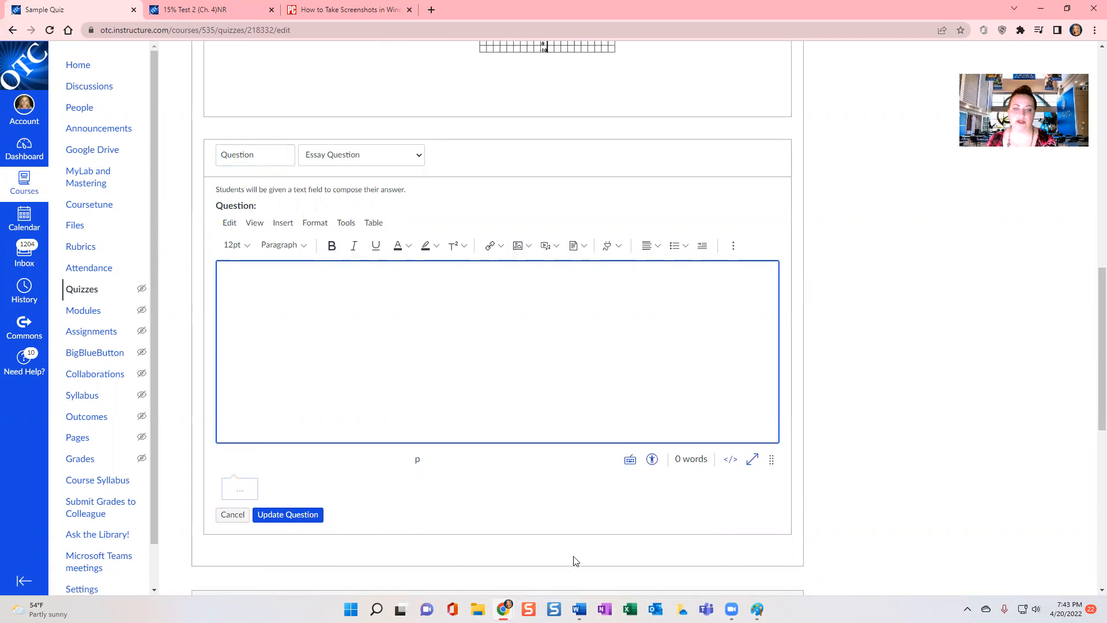
Switch to Word, bring up both test documents side by side, and decline automatically sharing changes.
mouse_move(580, 608)
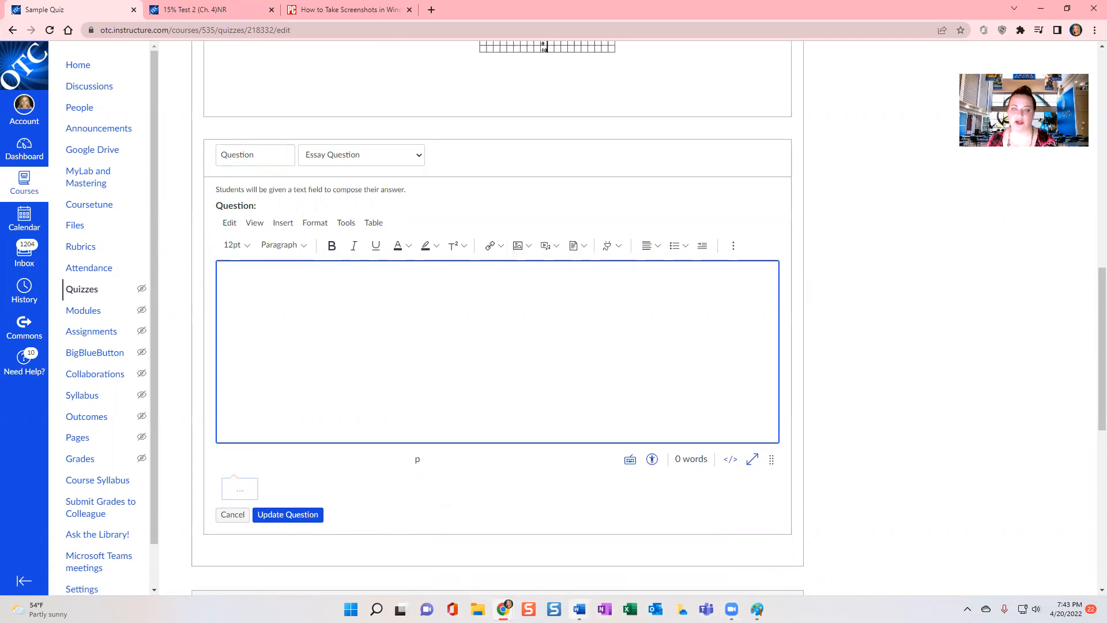
left_click(550, 548)
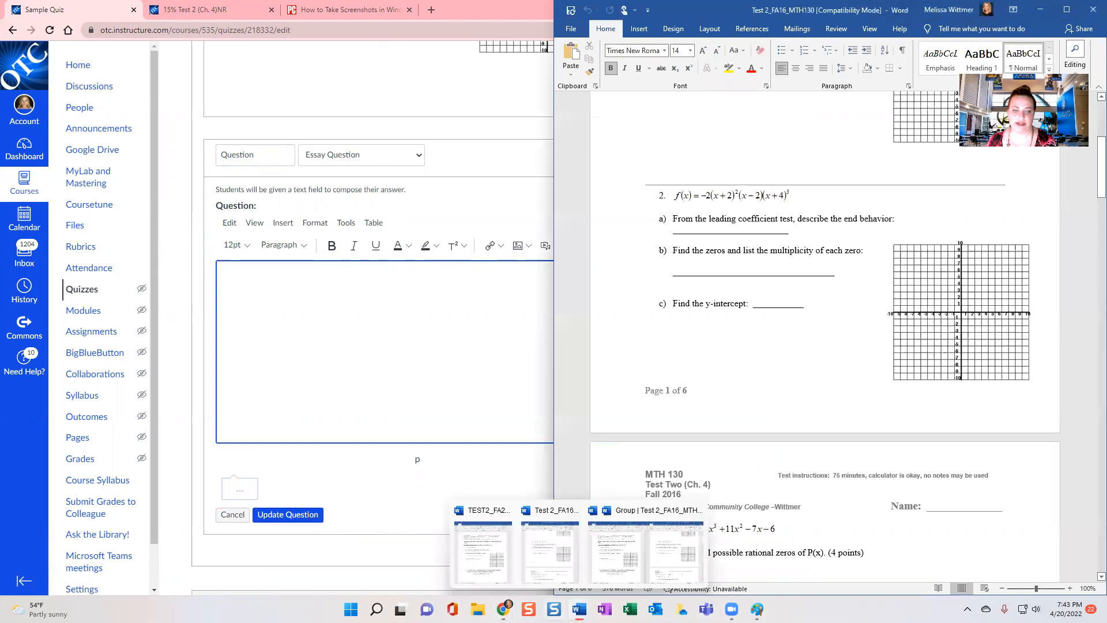
mouse_move(580, 609)
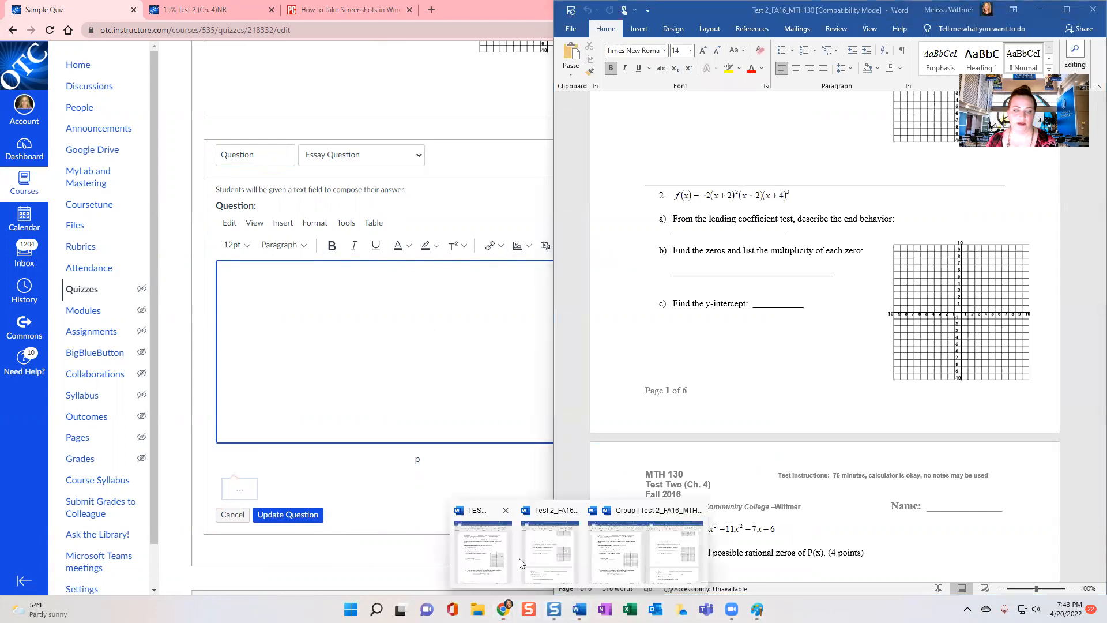
left_click(484, 560)
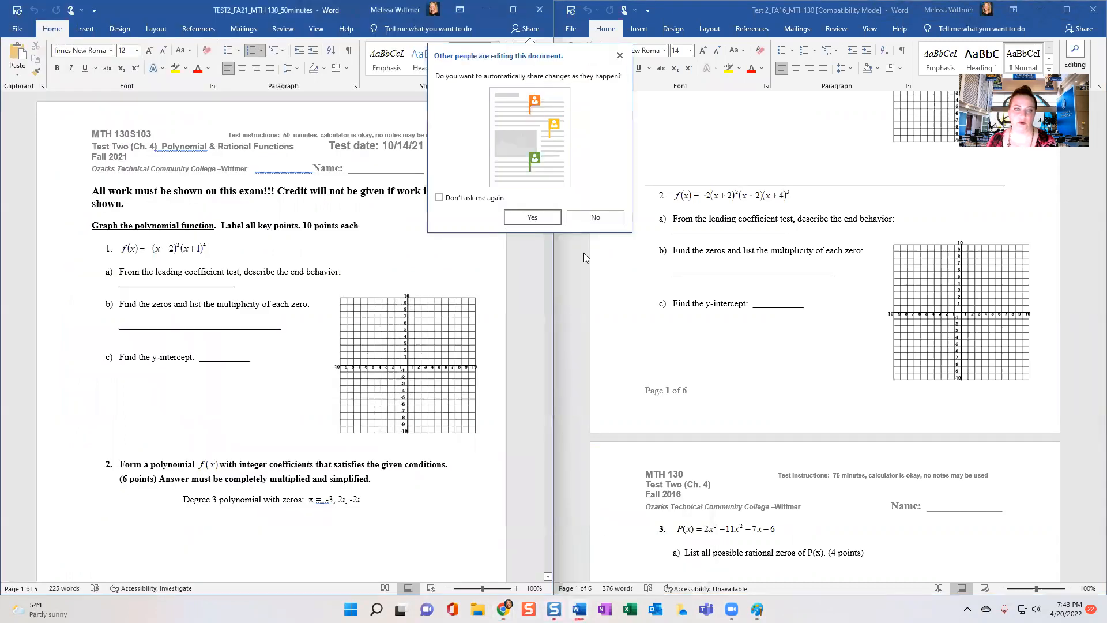
left_click(595, 217)
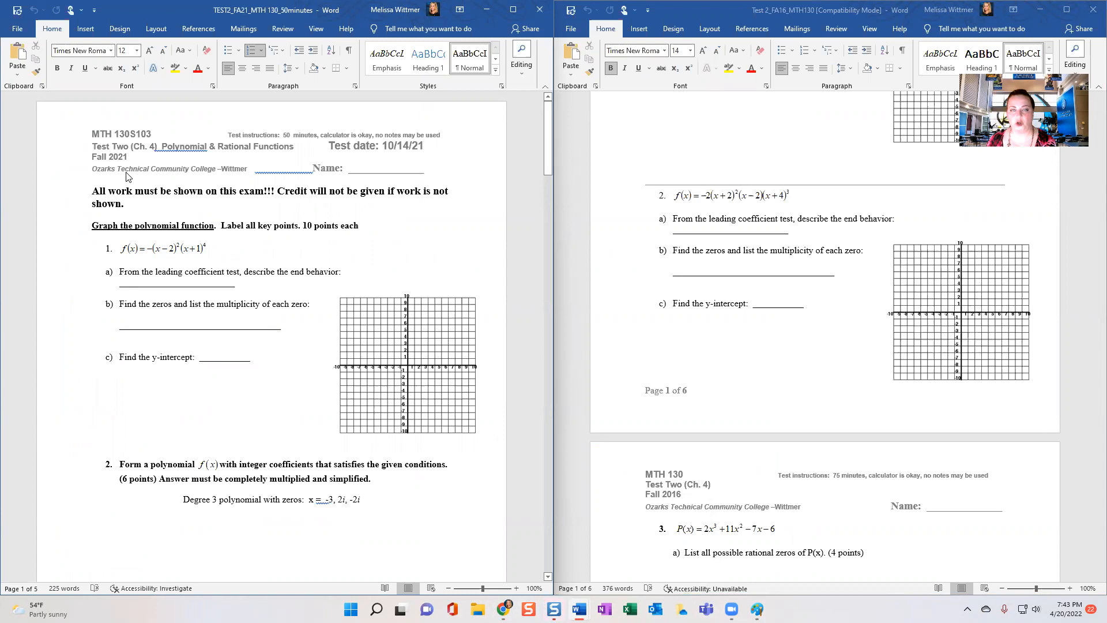
Take a rectangular screenshot of graphing problem 2 with its parts a to c and grid from the Fall 2016 test.
scroll(760, 265, "up", 6)
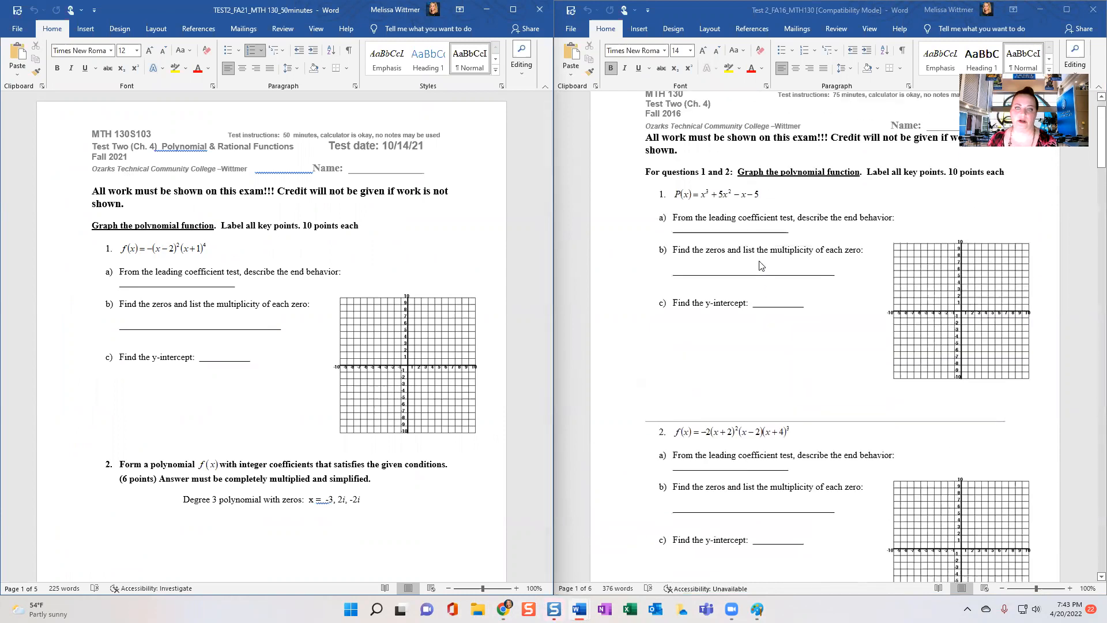
scroll(760, 265, "down", 5)
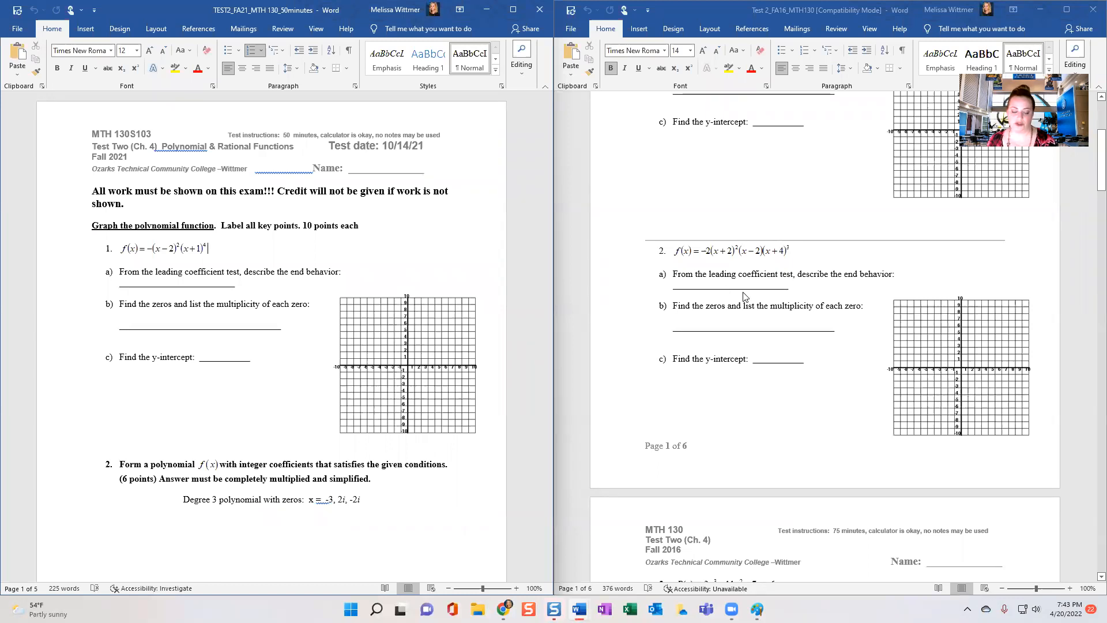
key("super+shift+s")
left_click_drag(640, 240, 1039, 443)
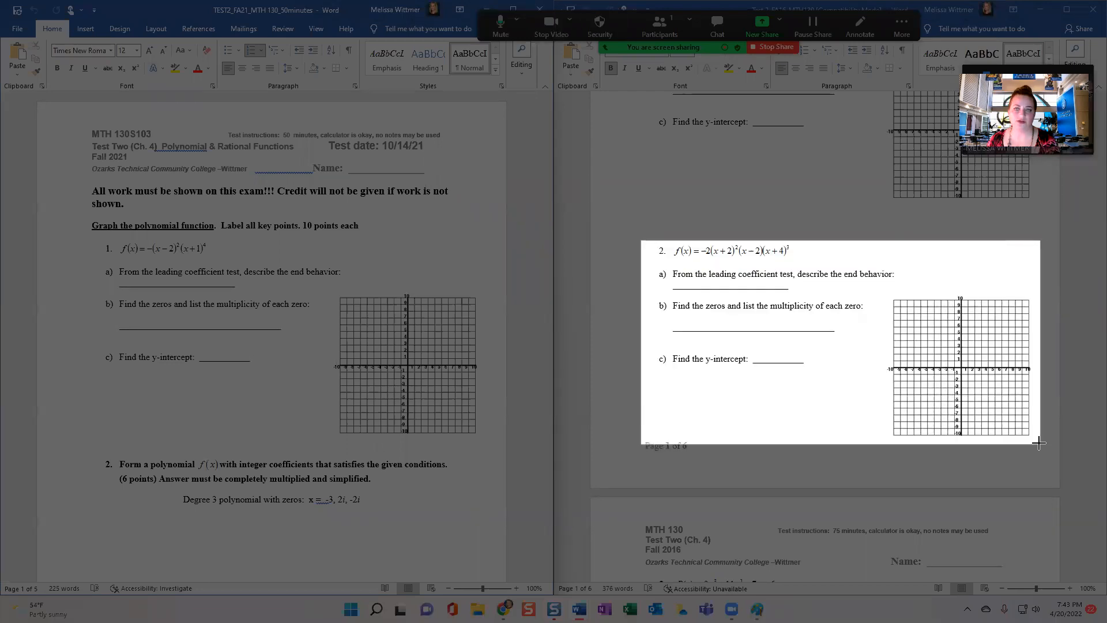
left_click_drag(1039, 443, 1039, 443)
Switch to the Untitled picture in Paint and paste the problem 2 screenshot over the problem 1 image.
mouse_move(579, 609)
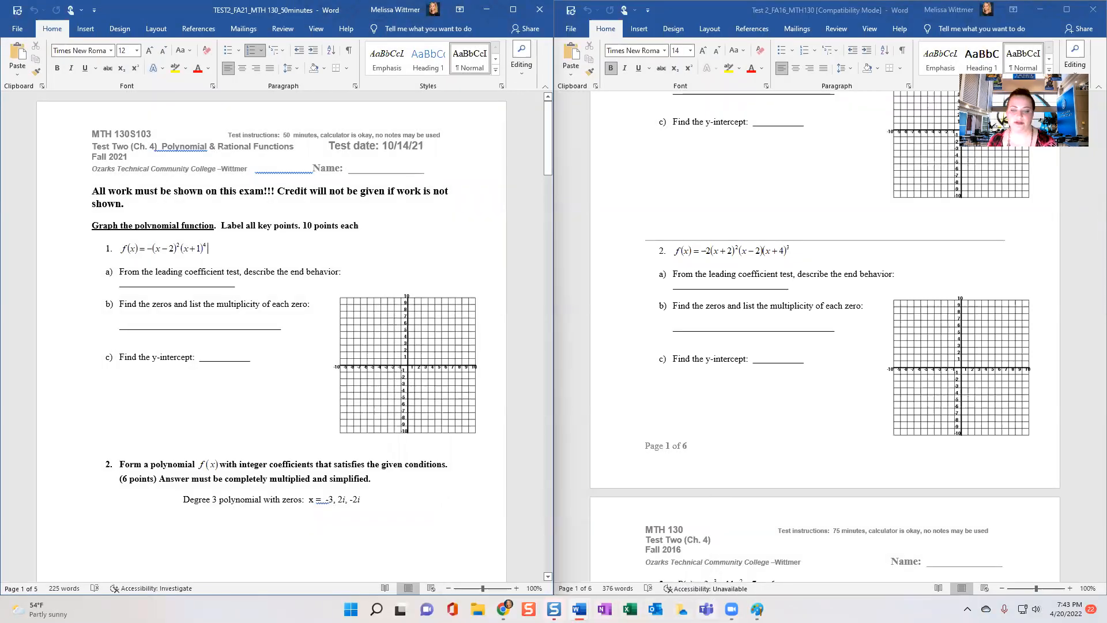
mouse_move(504, 608)
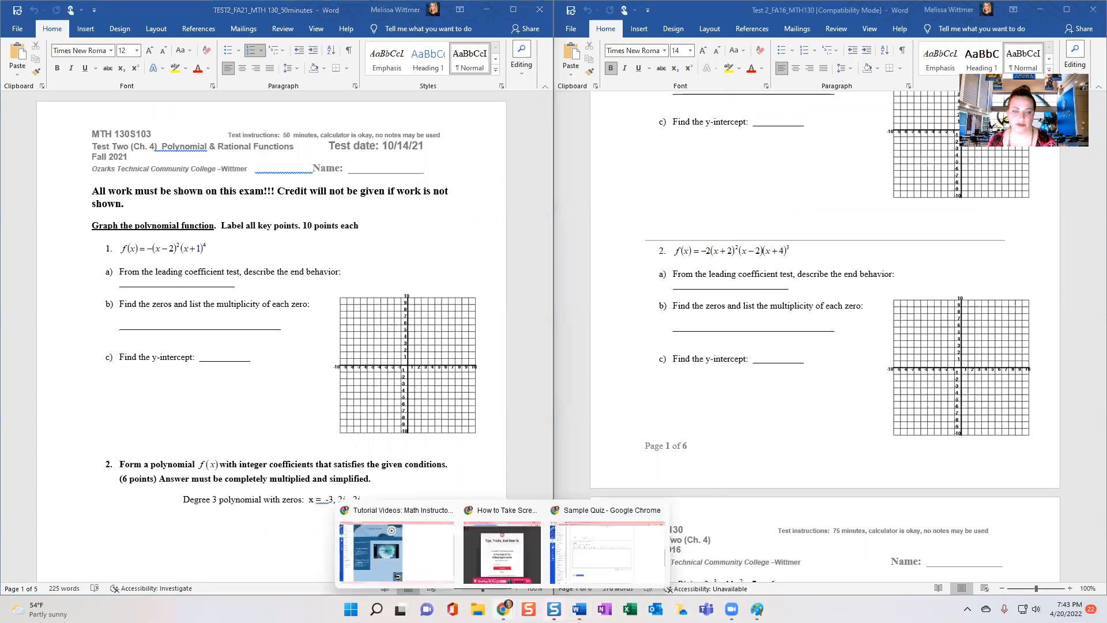
left_click(607, 551)
mouse_move(757, 609)
left_click(729, 553)
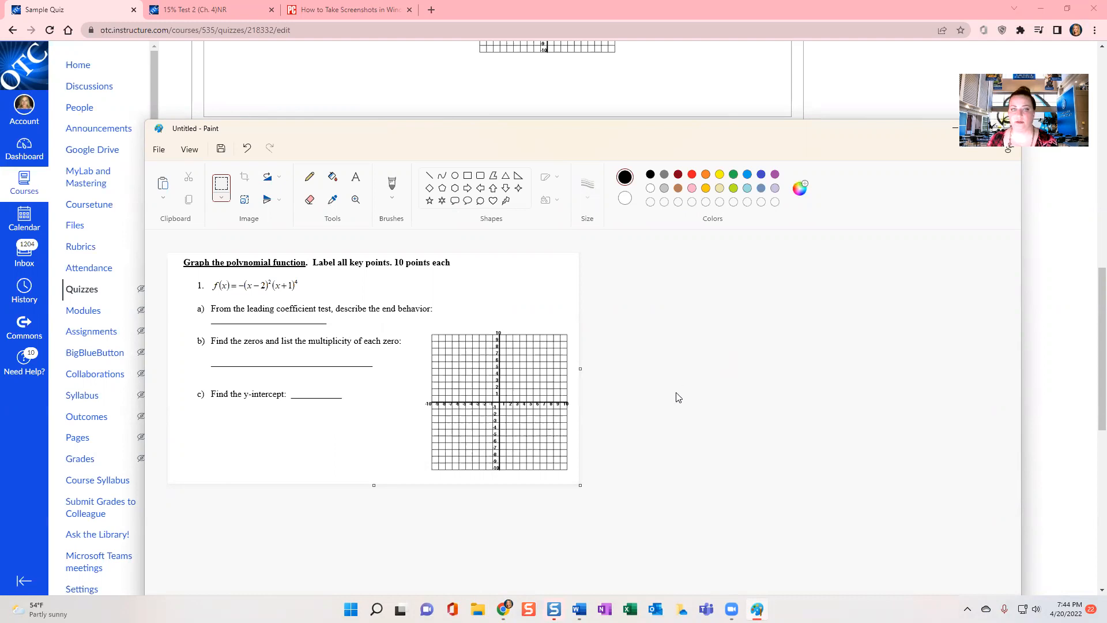
key("ctrl+v")
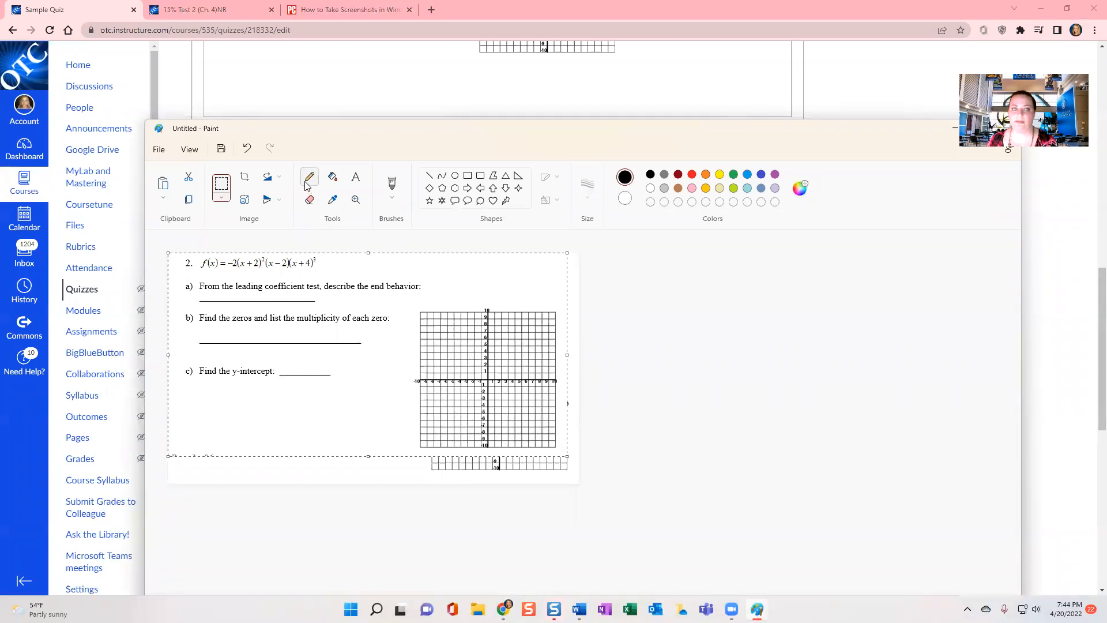
Crop the picture to the pasted problem 2 selection and save it as the PNG file Untitled on the Desktop, replacing the existing file.
left_click(242, 179)
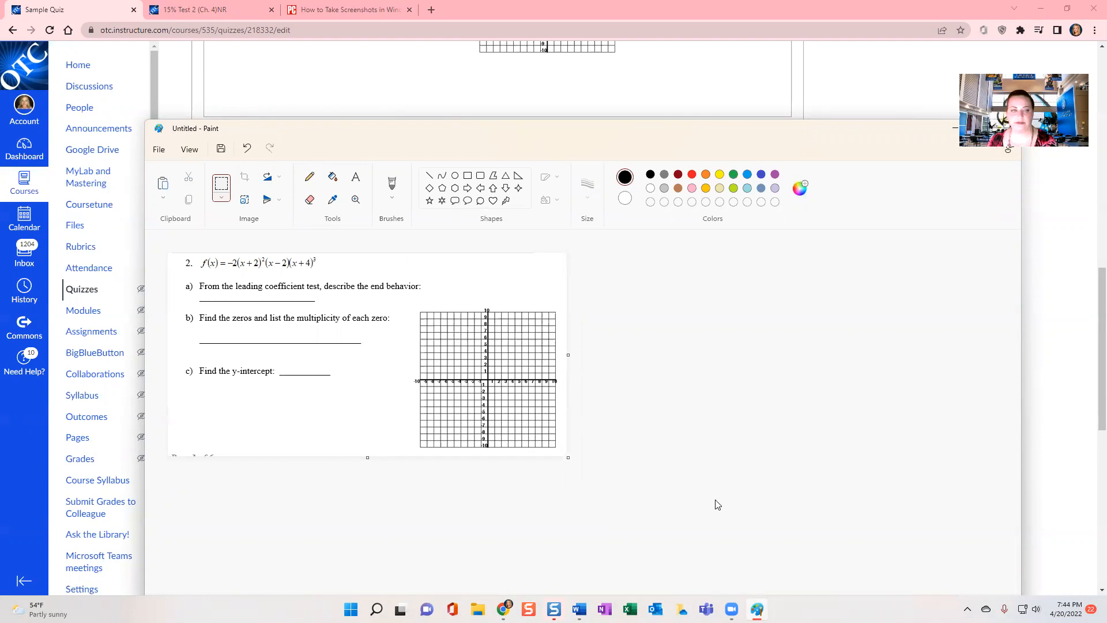
left_click(158, 150)
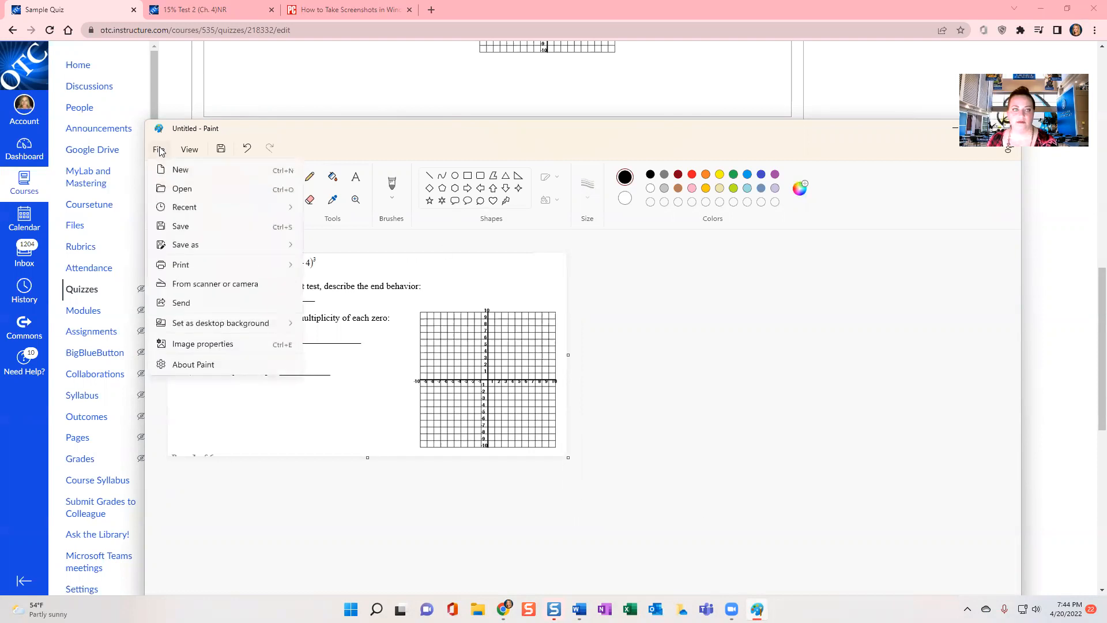
mouse_move(257, 246)
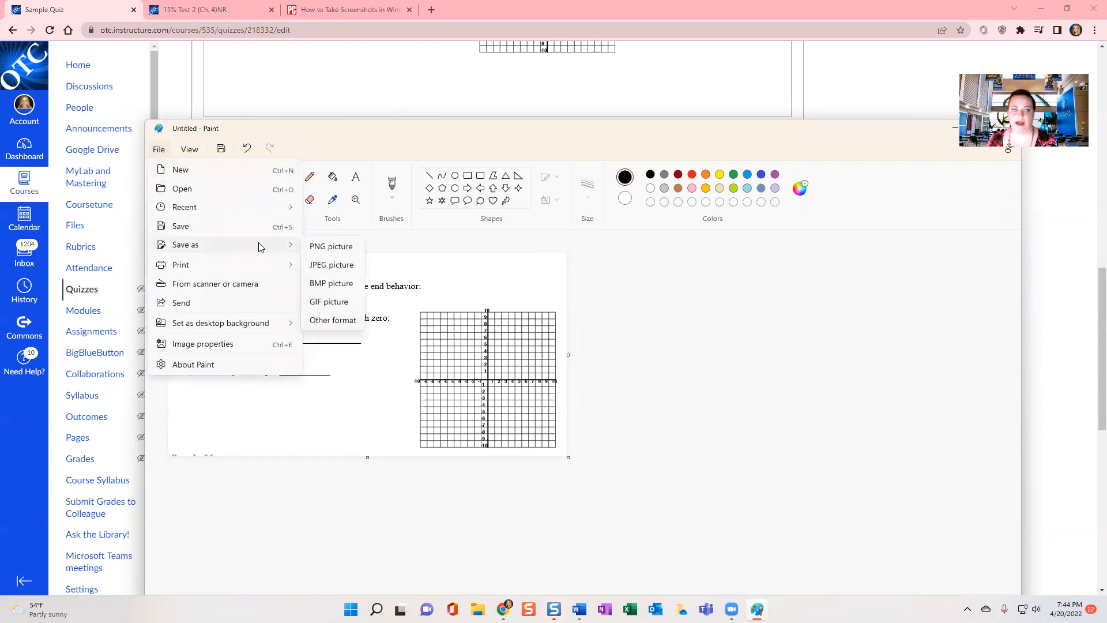
left_click(317, 244)
left_click(435, 281)
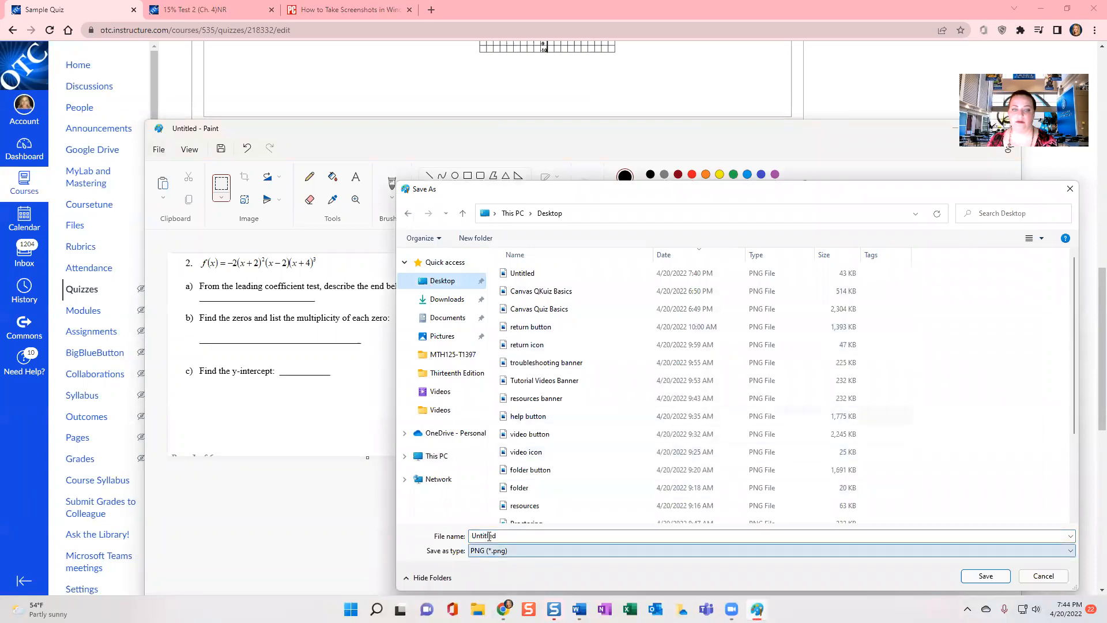
left_click(985, 575)
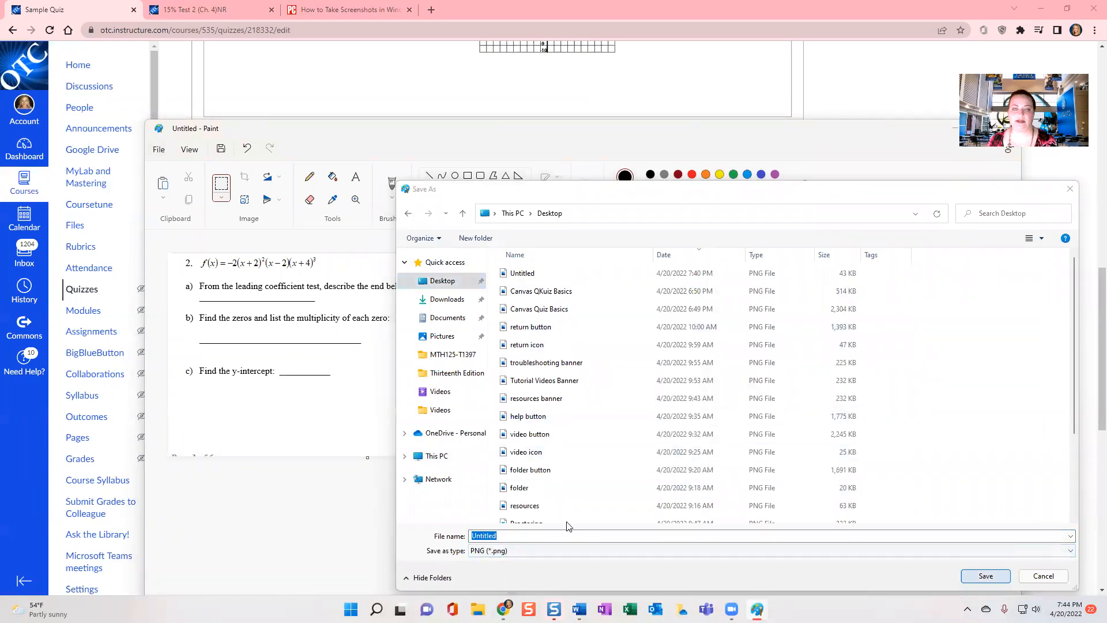
left_click(579, 304)
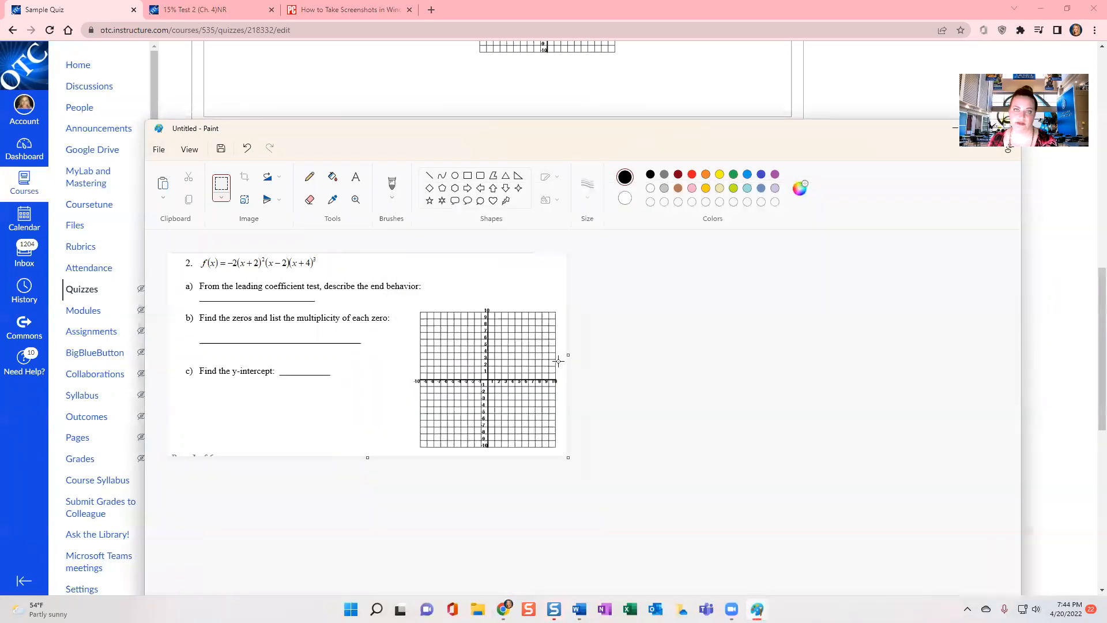
Switch to the Canvas Sample Quiz, upload Untitled.png from the Desktop into the new essay question, and save the question.
left_click(851, 92)
left_click(405, 293)
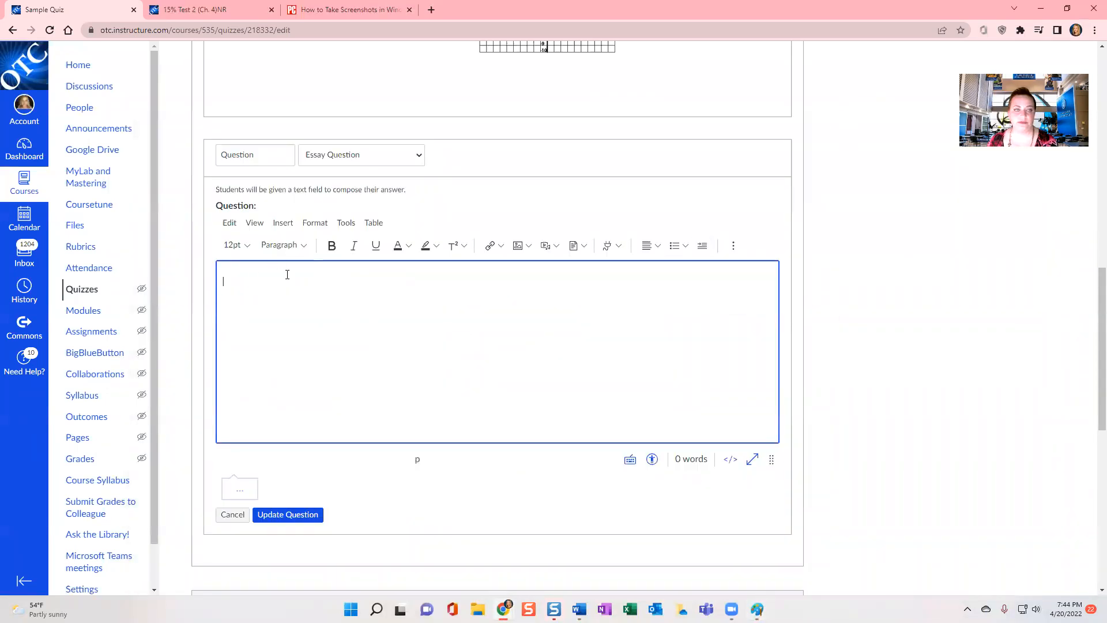
left_click(517, 246)
left_click(532, 356)
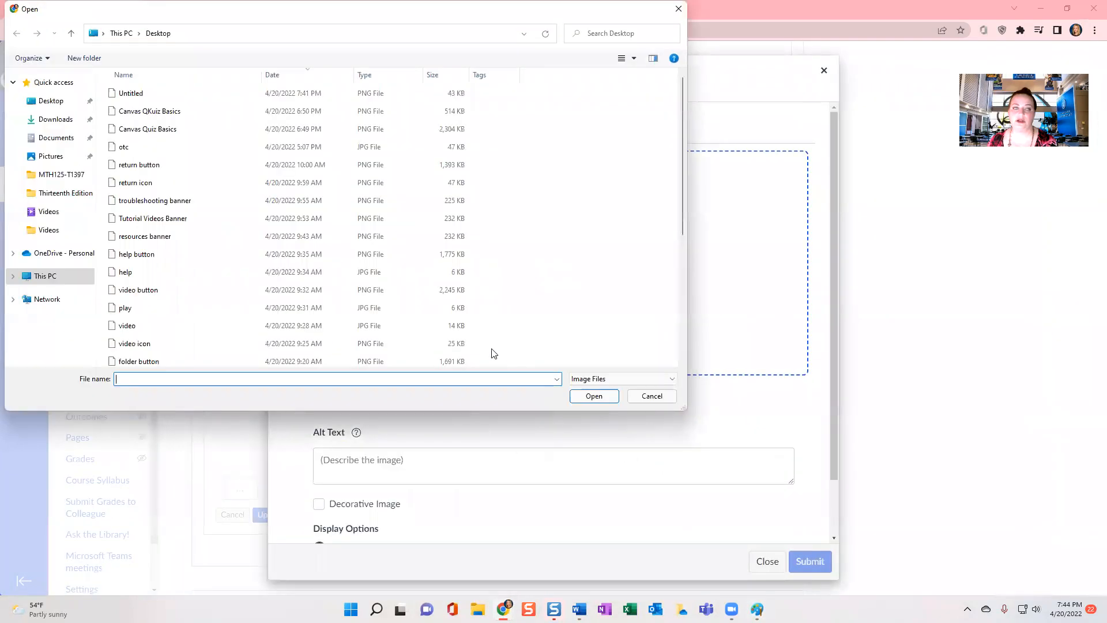
double_click(130, 94)
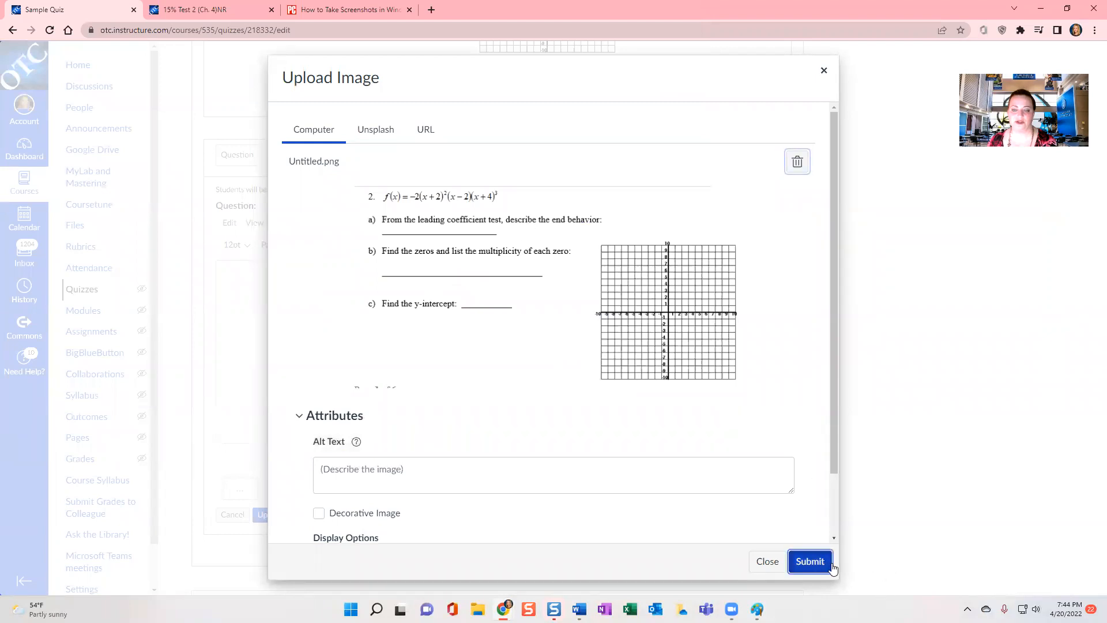
left_click(809, 561)
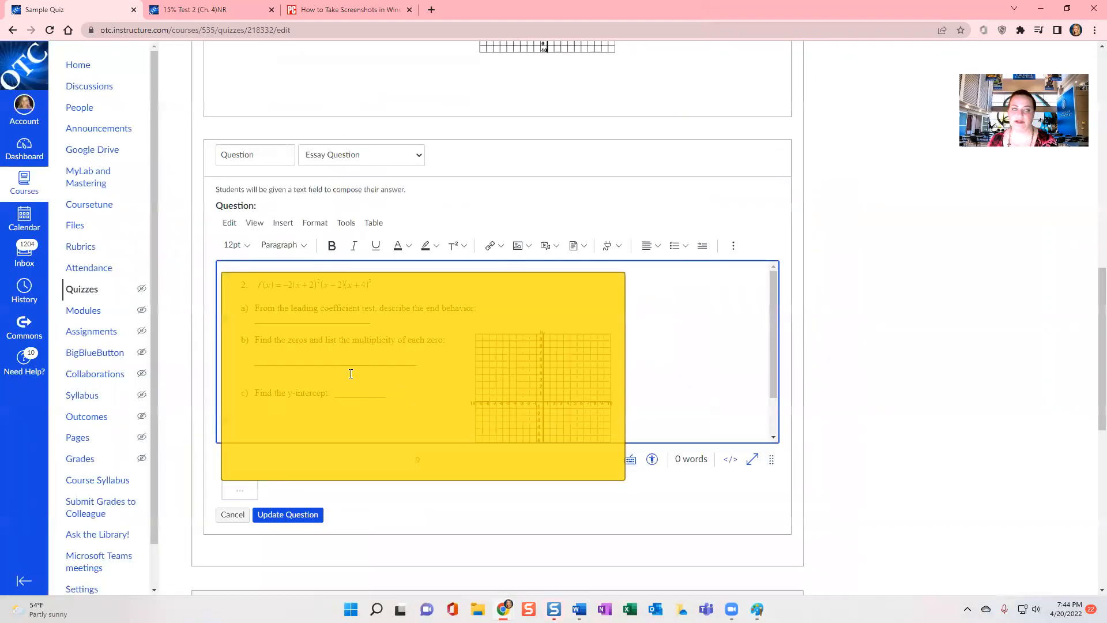
left_click(274, 515)
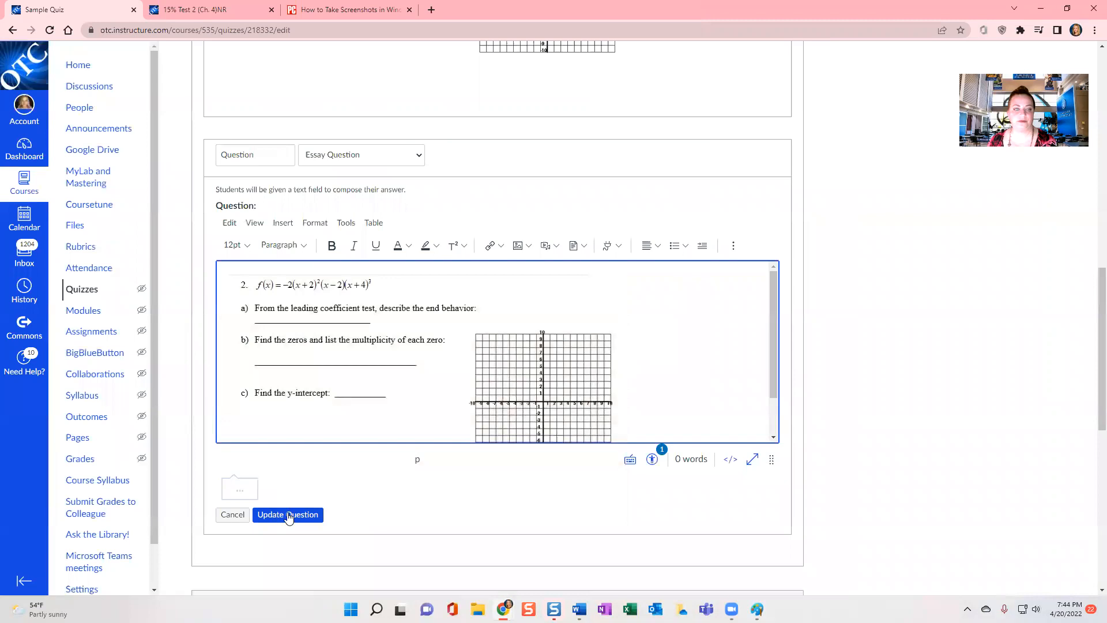
Review the Question 1 group, reopen its problem 2 question for editing, and insert two blank lines above the image.
scroll(923, 487, "up", 5)
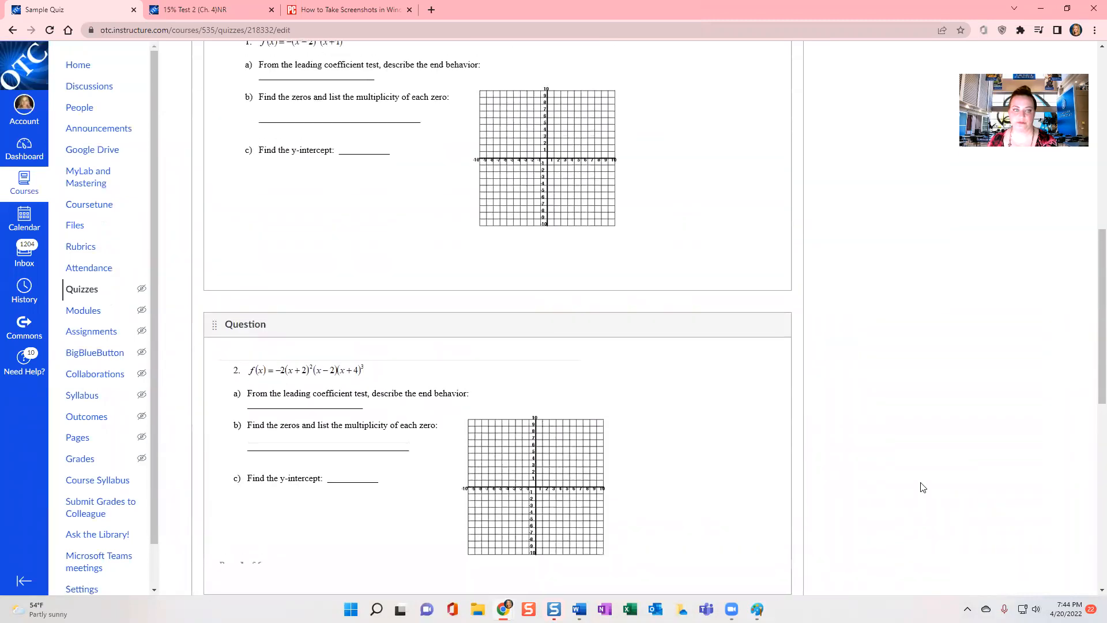
scroll(375, 483, "up", 2)
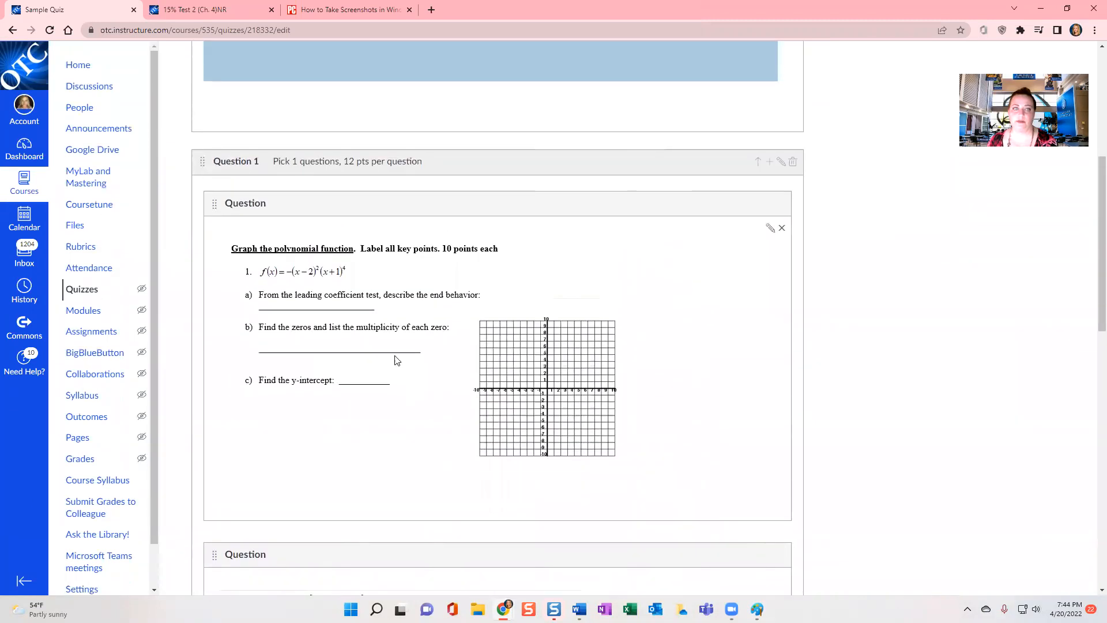
scroll(355, 294, "down", 5)
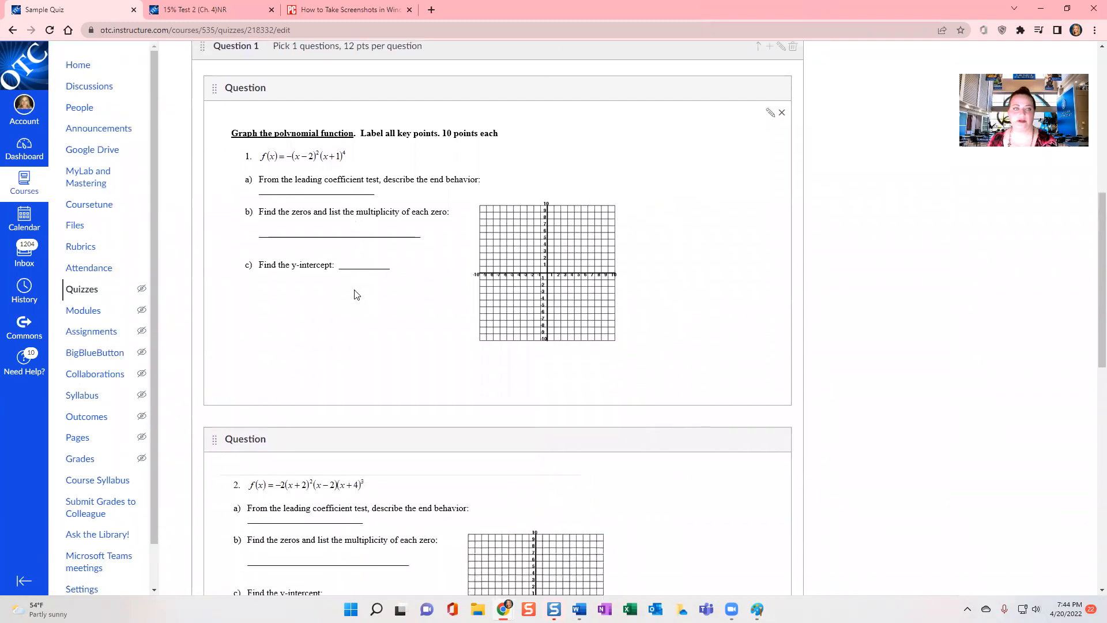
scroll(348, 313, "up", 6)
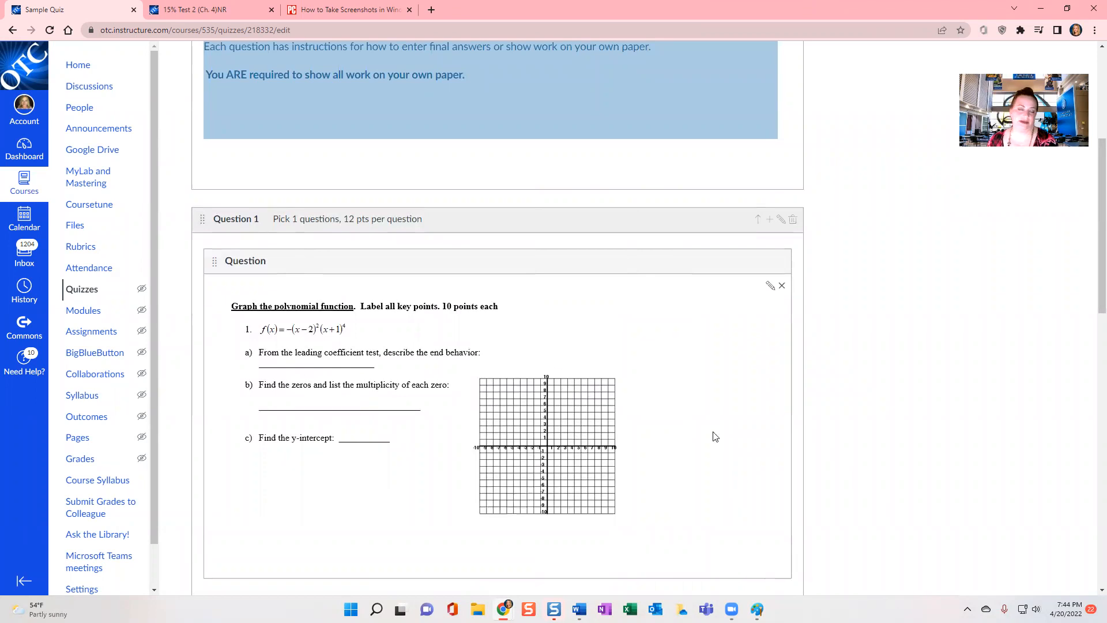
scroll(934, 427, "down", 14)
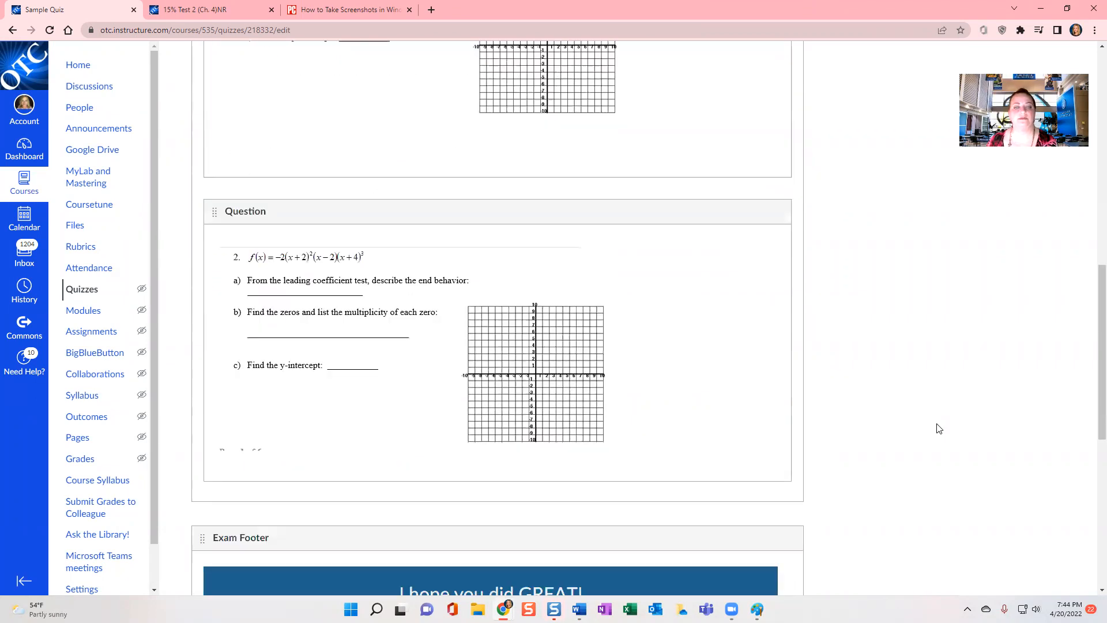
scroll(928, 423, "up", 8)
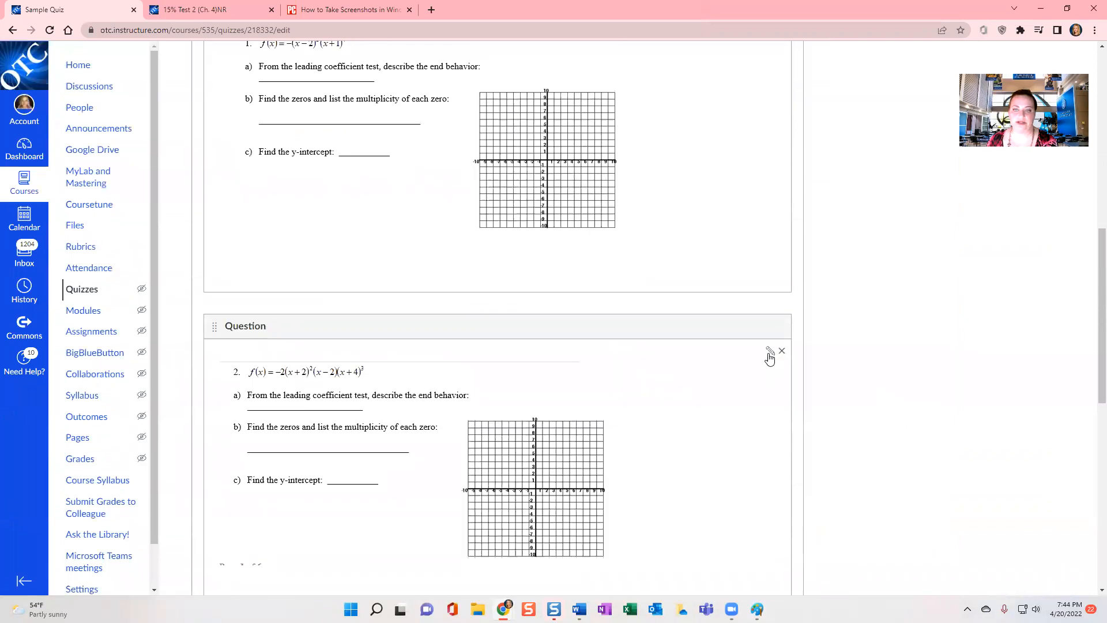
left_click(770, 350)
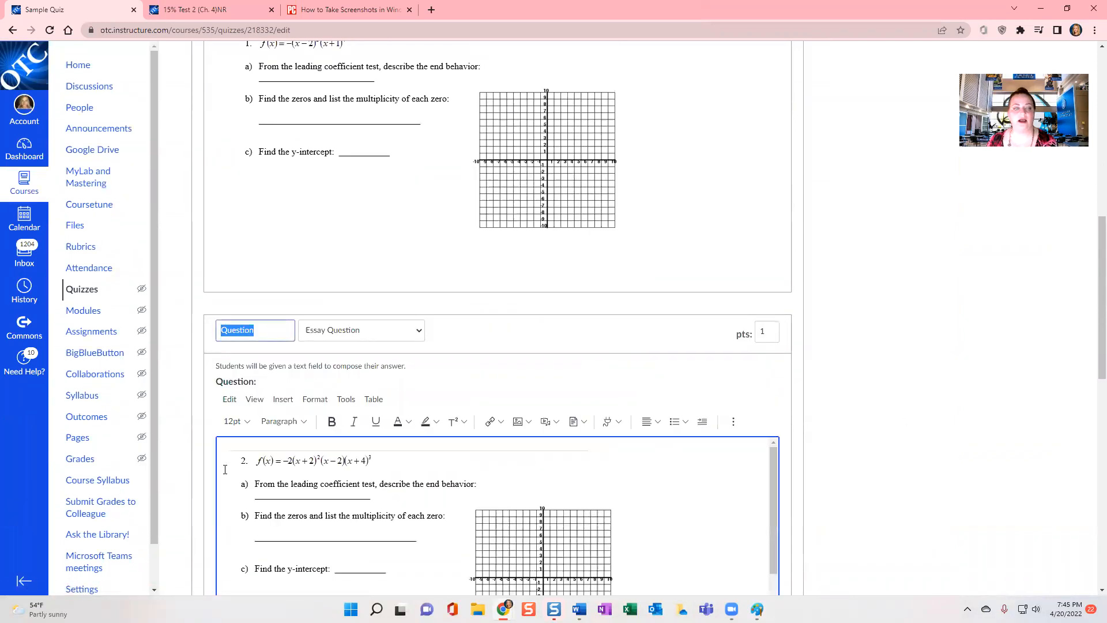
left_click(237, 445)
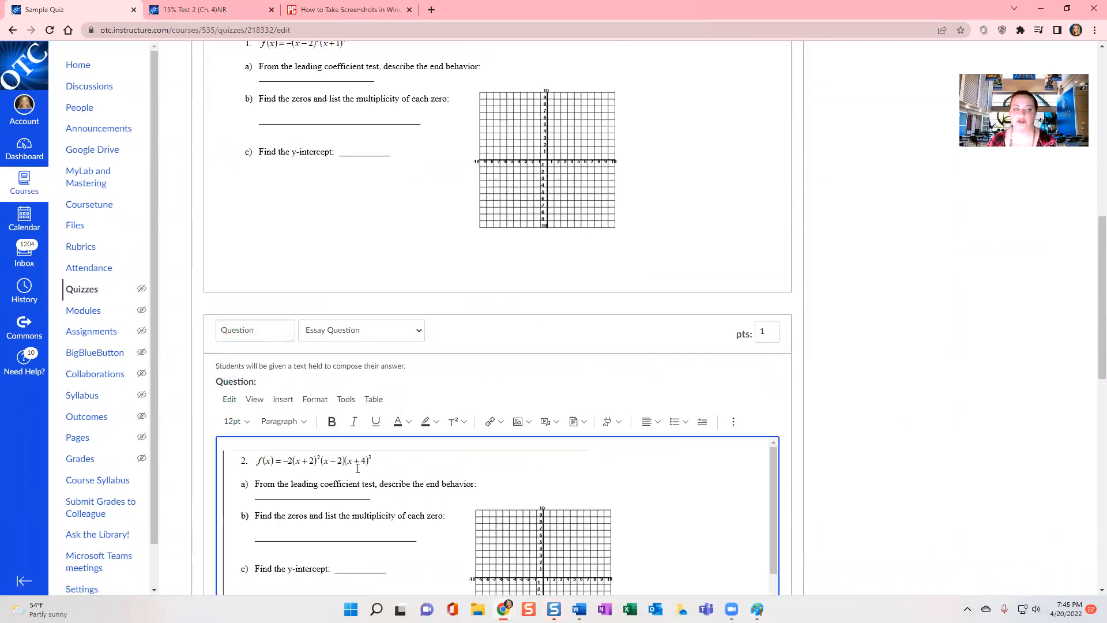
key("Return")
key("Return")
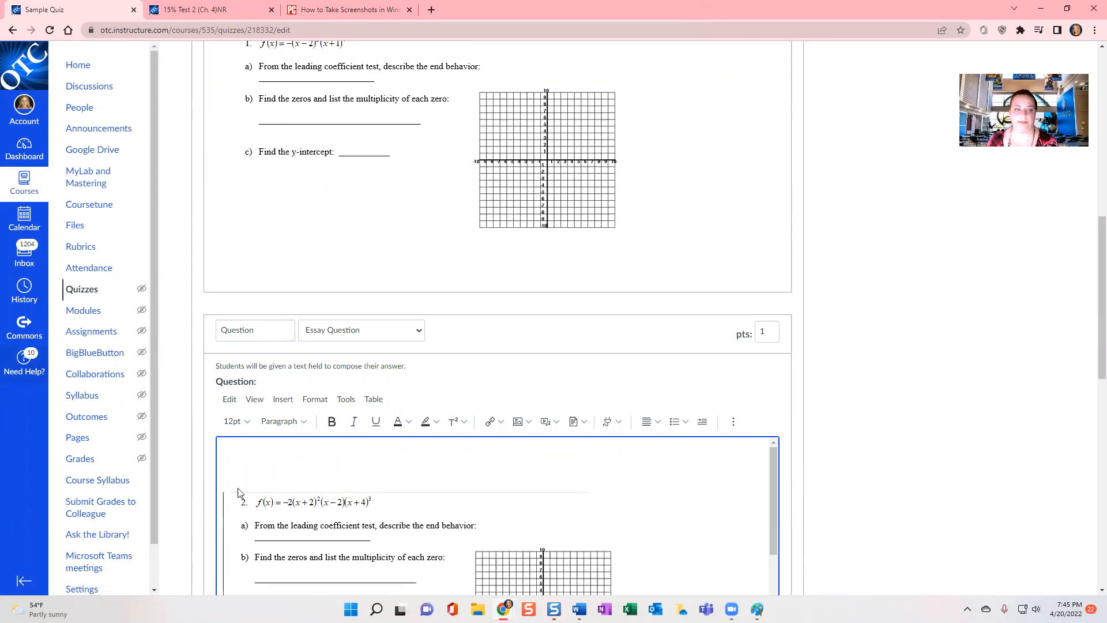
Consult the 15% Test 2 (Ch. 4)NR quiz's instructions, and enter "Show all work and graph on your own paper." above the problem 2 image.
left_click(187, 10)
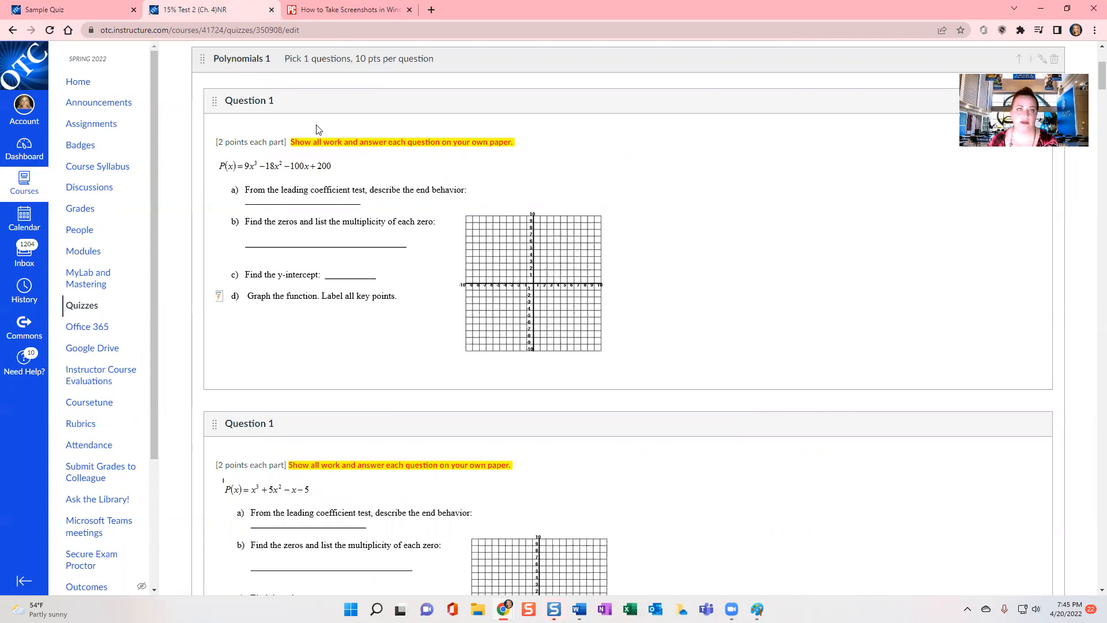
left_click(90, 8)
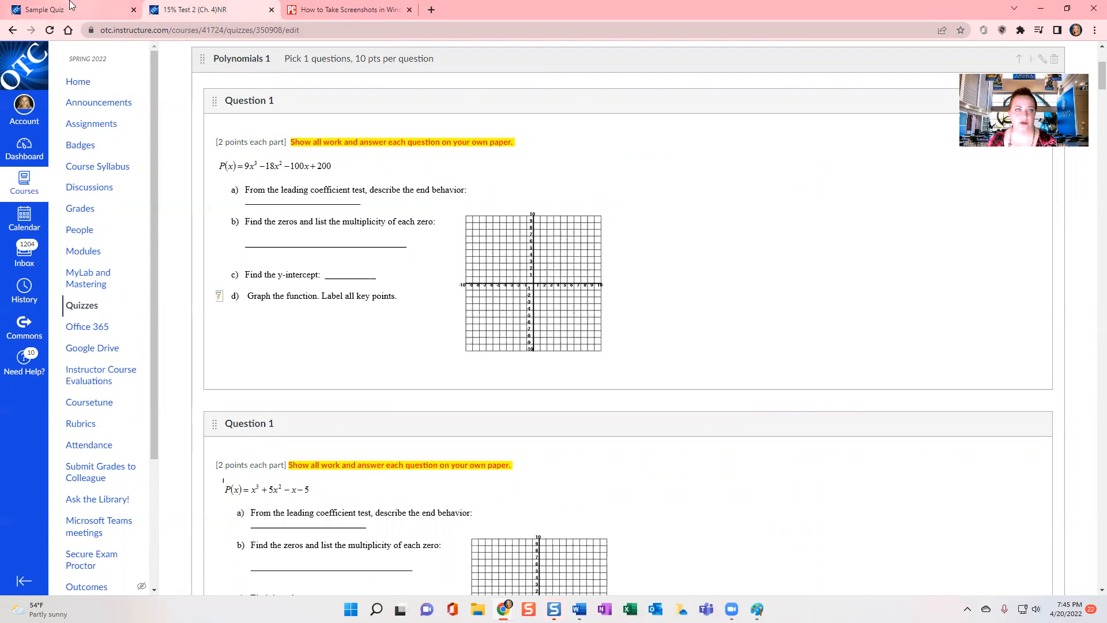
scroll(278, 389, "down", 1)
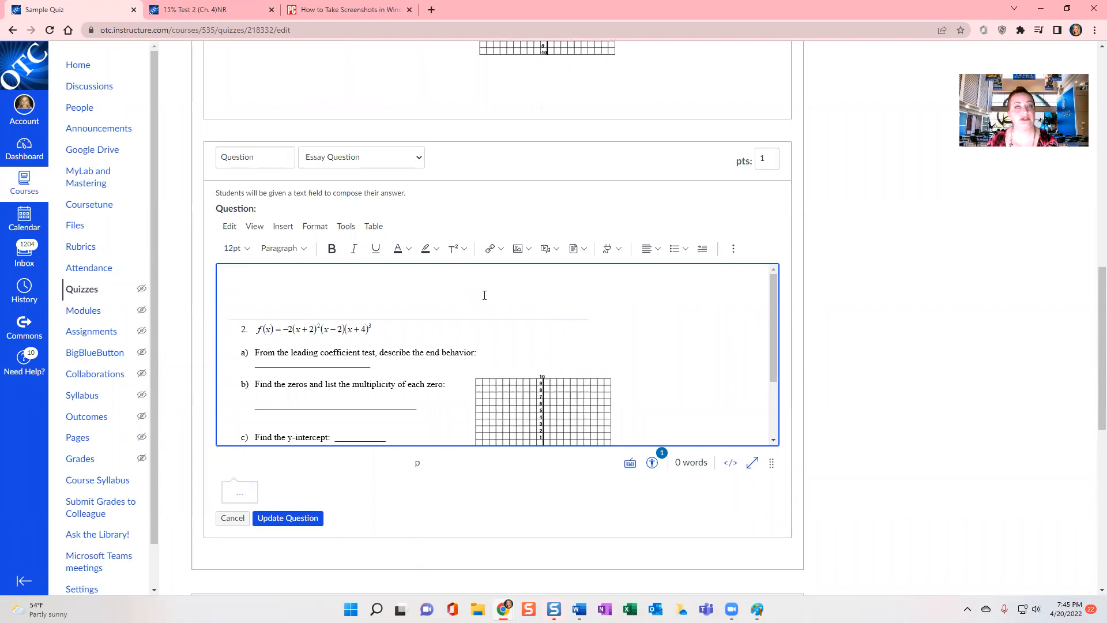
type("Show a")
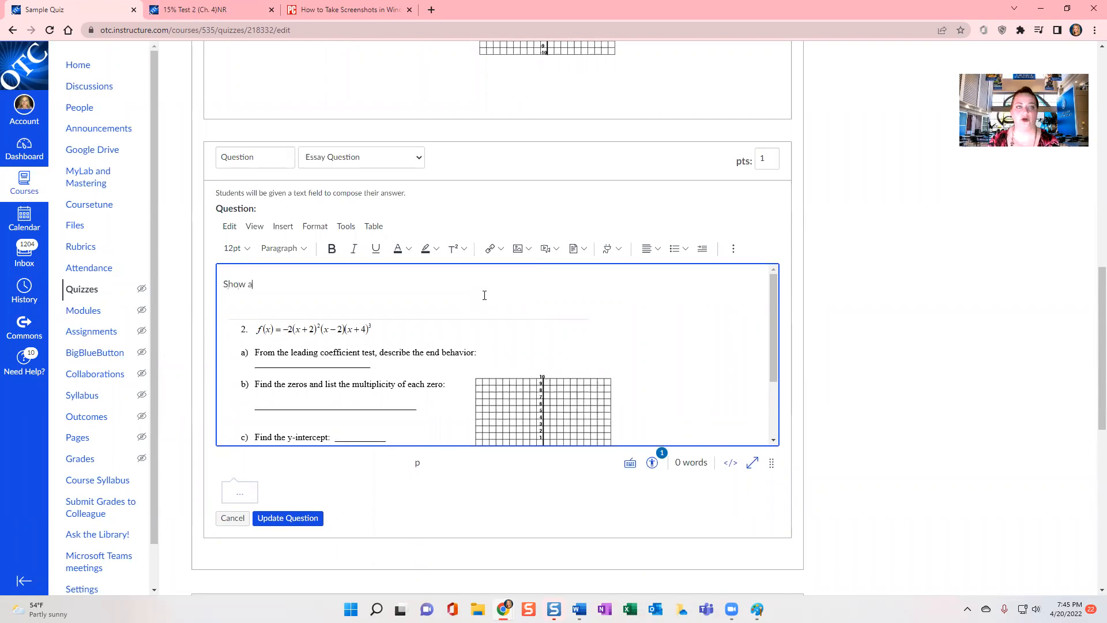
type("ll work and graph")
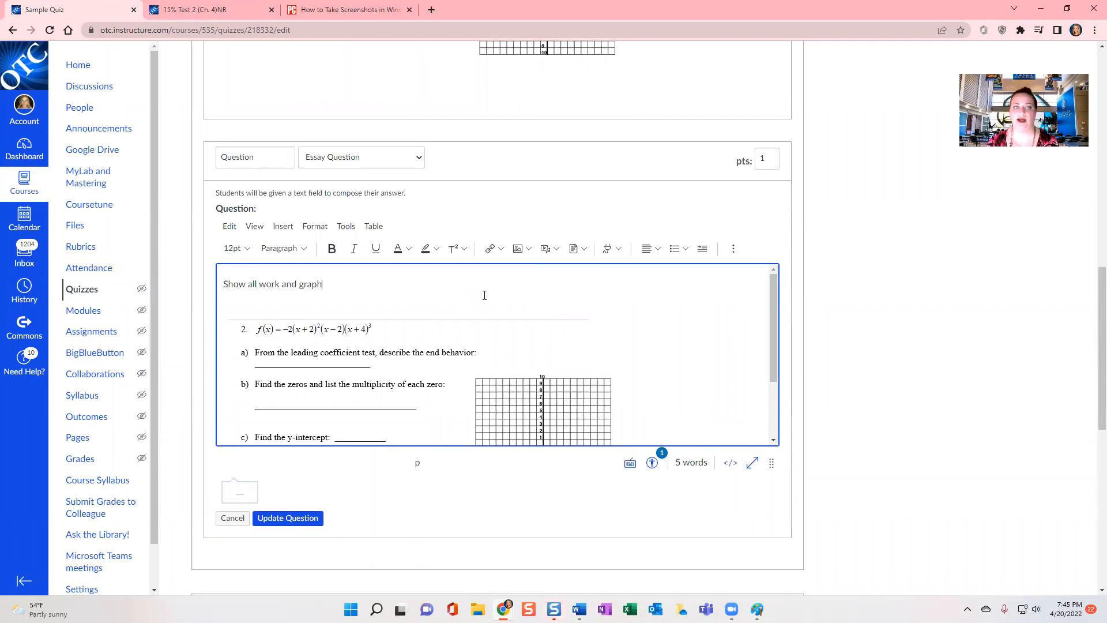
type(" on your own app")
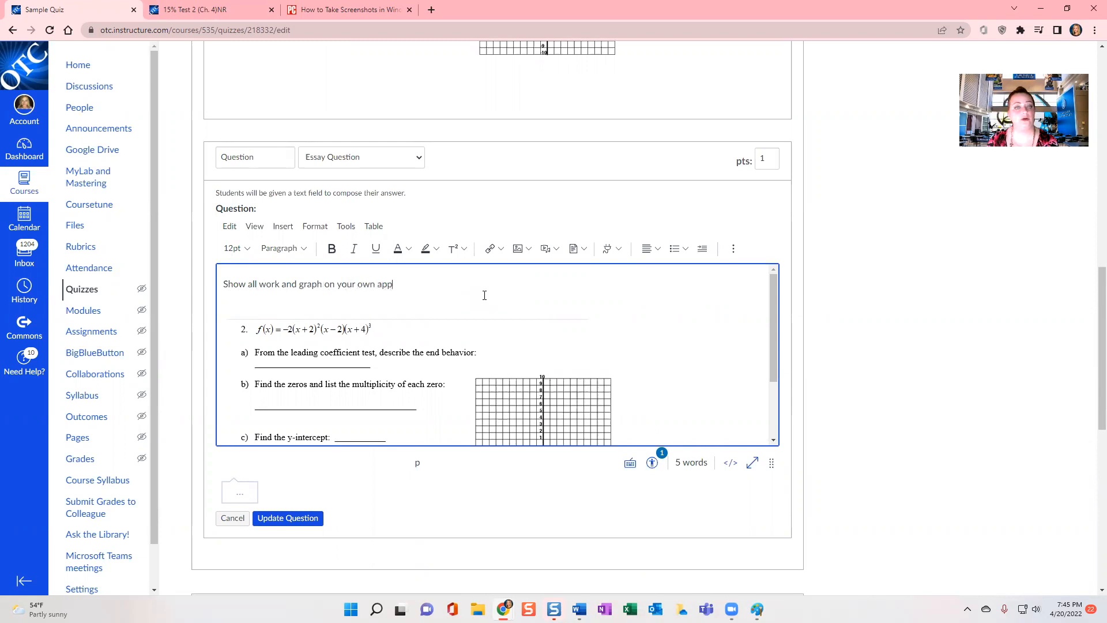
key("BackSpace")
key("BackSpace")
key("BackSpace")
type("paper.")
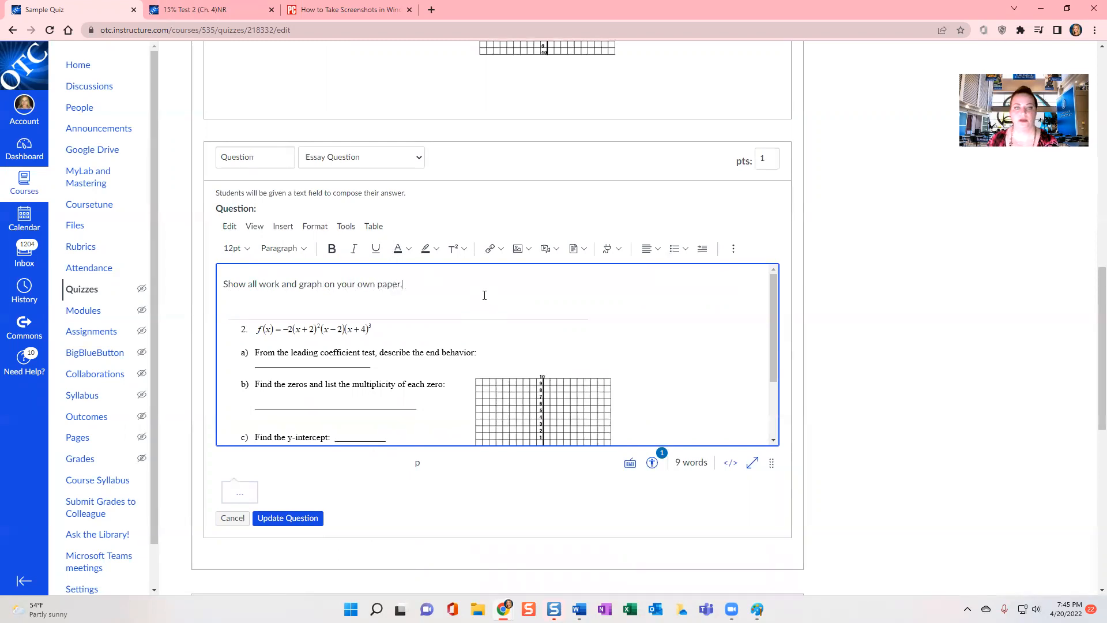
Format the problem 2 instruction line as 18pt red text with a yellow highlight and save the question.
triple_click(375, 287)
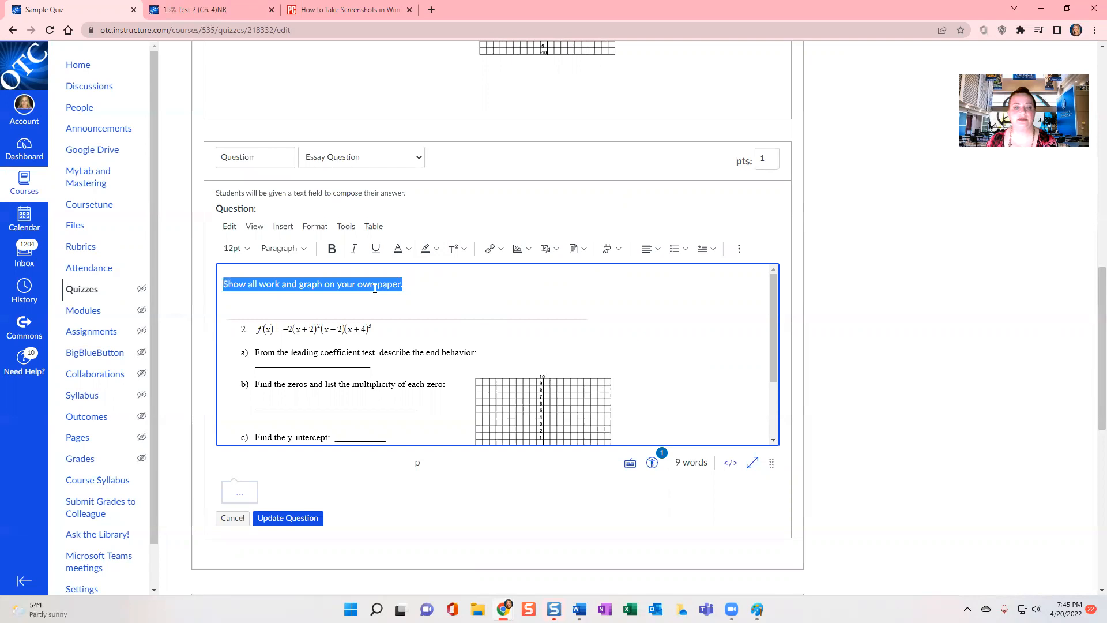
left_click(237, 248)
left_click(233, 344)
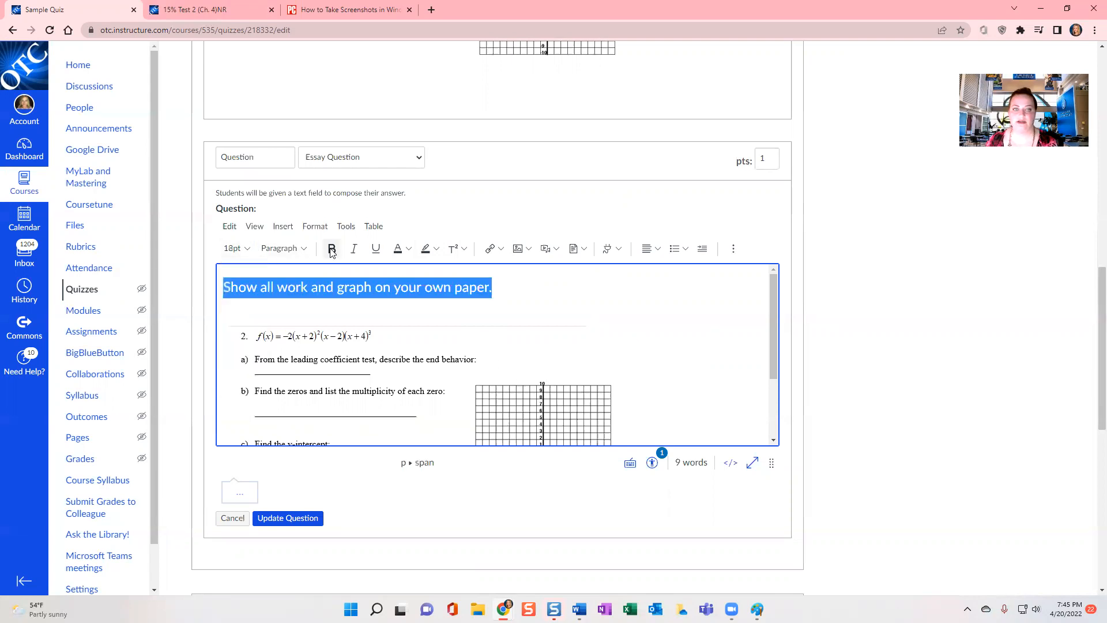
left_click(437, 250)
left_click(446, 267)
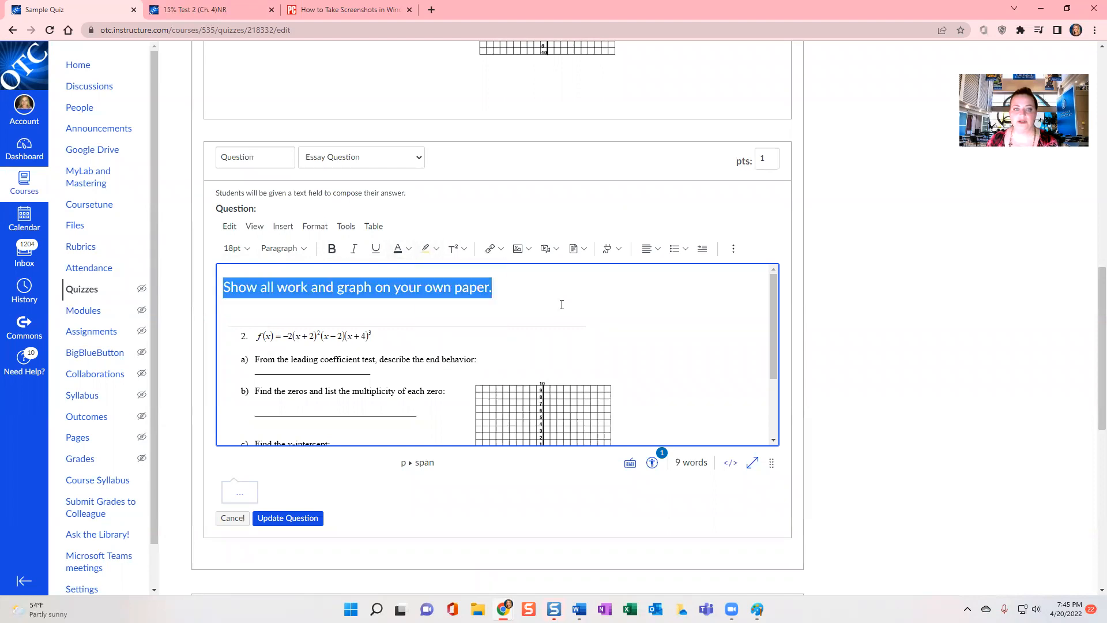
left_click(410, 250)
left_click(432, 285)
left_click(600, 406)
left_click(671, 311)
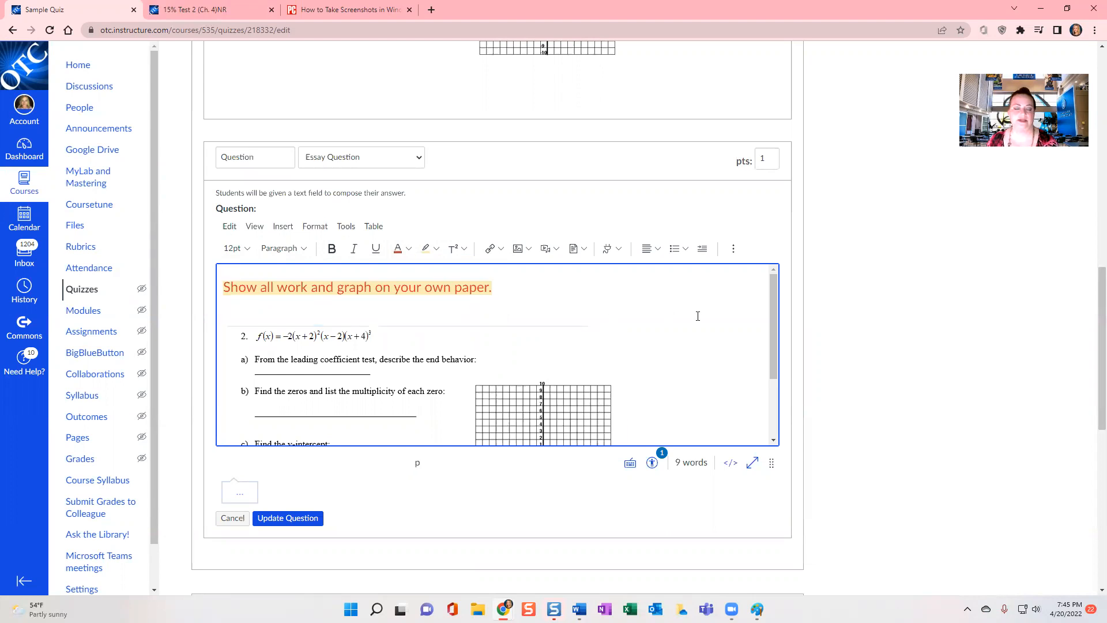
left_click(319, 518)
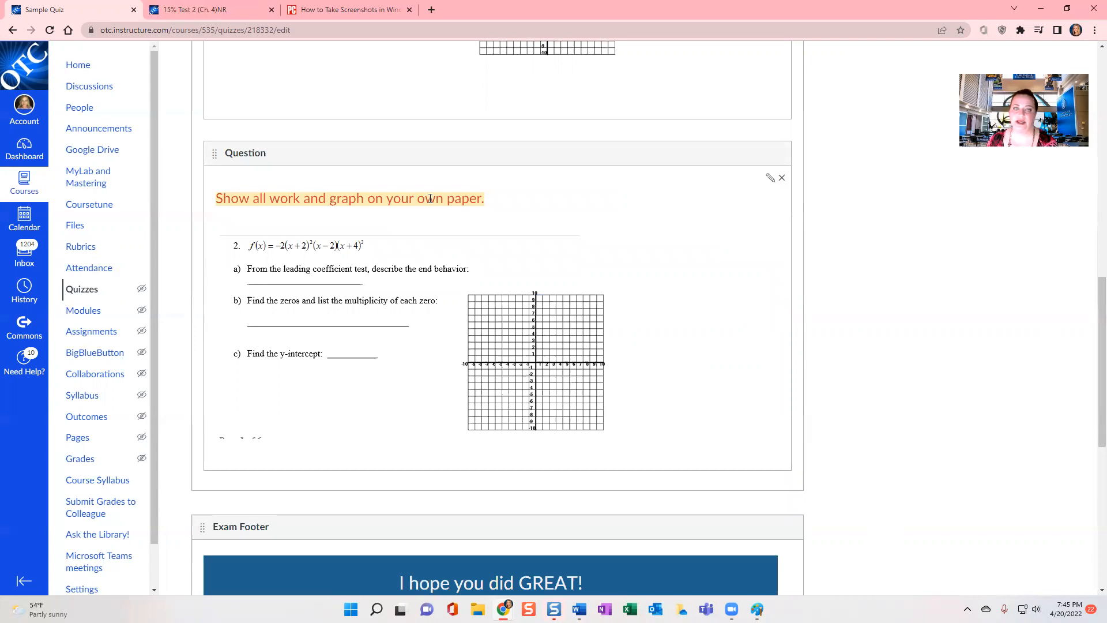
Reopen the problem 2 question, copy its formatted instruction line, save the question, and return to the problem 1 question.
left_click(771, 178)
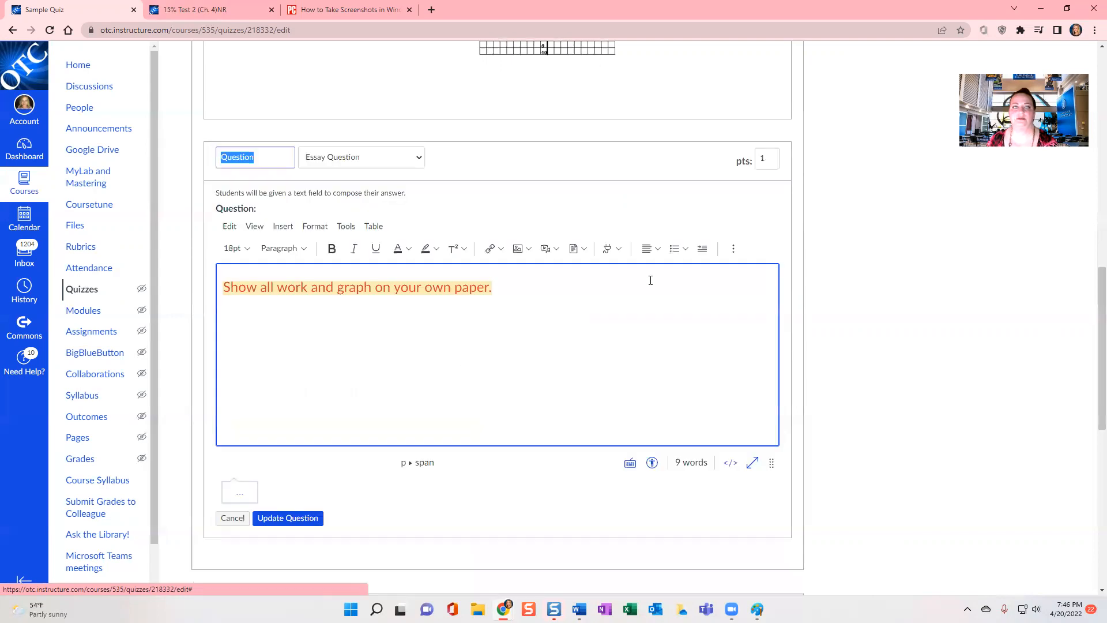
triple_click(391, 292)
key("ctrl+c")
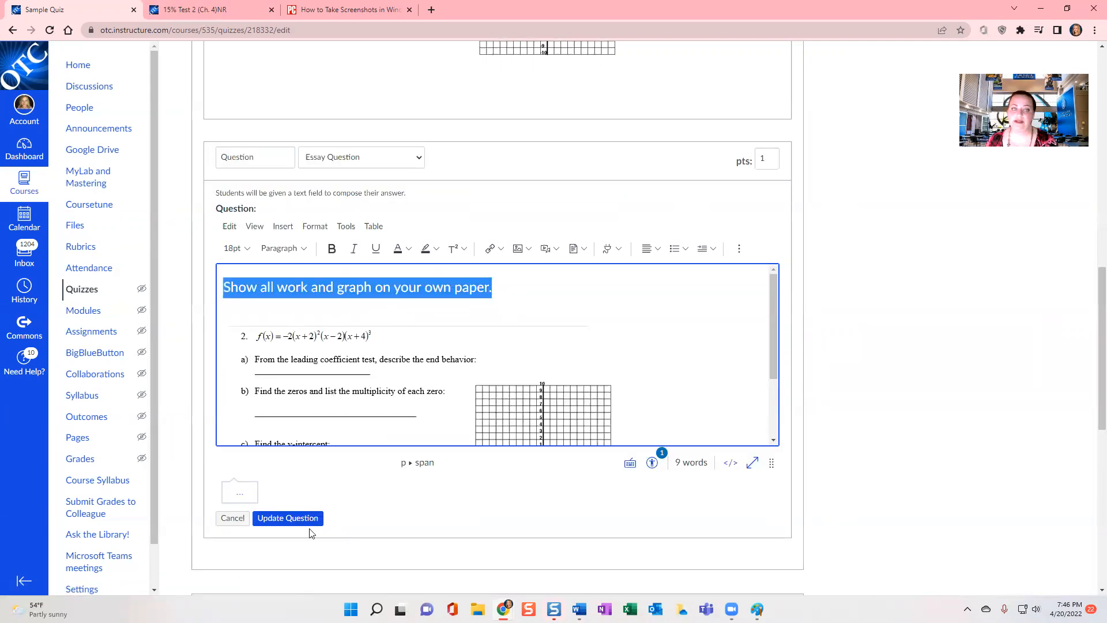
left_click(281, 520)
scroll(713, 386, "up", 10)
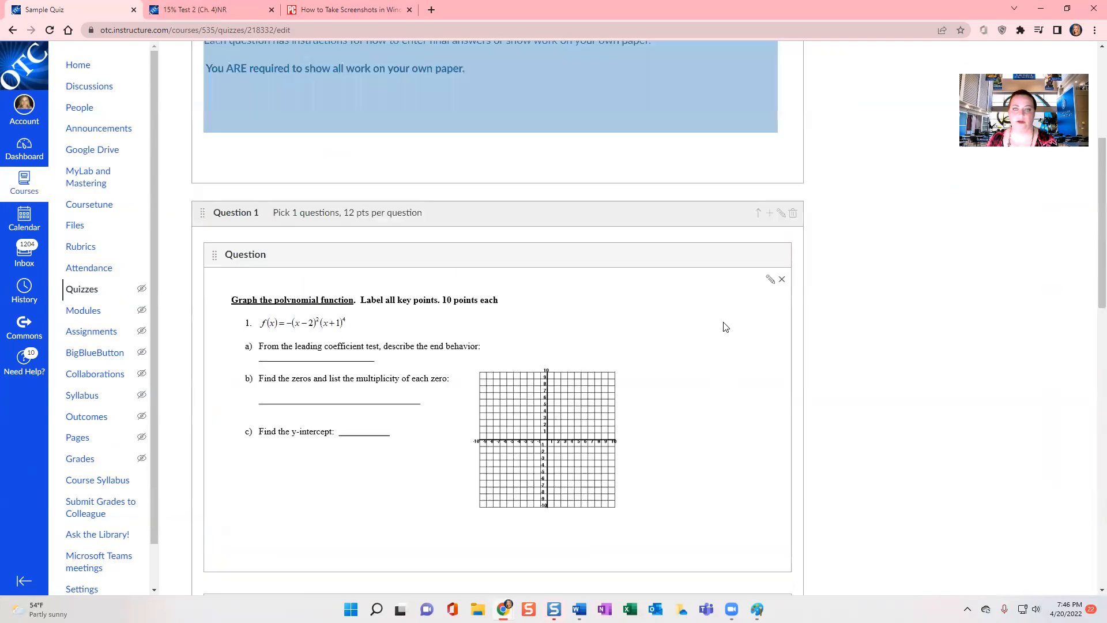
Open the problem 1 question for editing, paste the formatted instruction line above its image, and save the question.
left_click(769, 345)
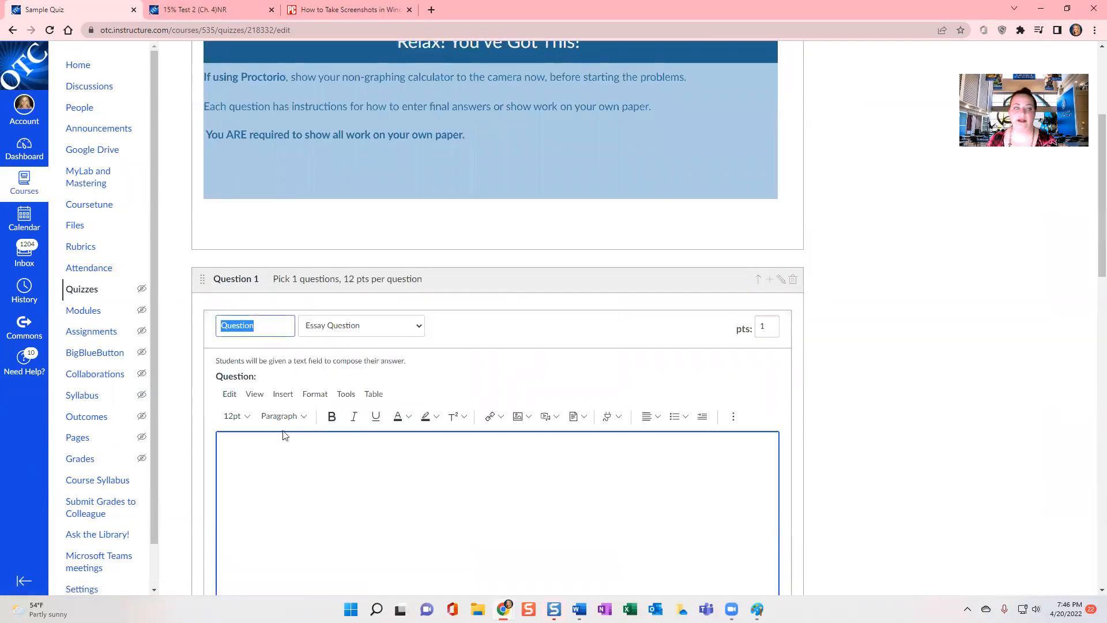
key("Return")
left_click(270, 442)
key("ctrl+v")
scroll(980, 320, "down", 15)
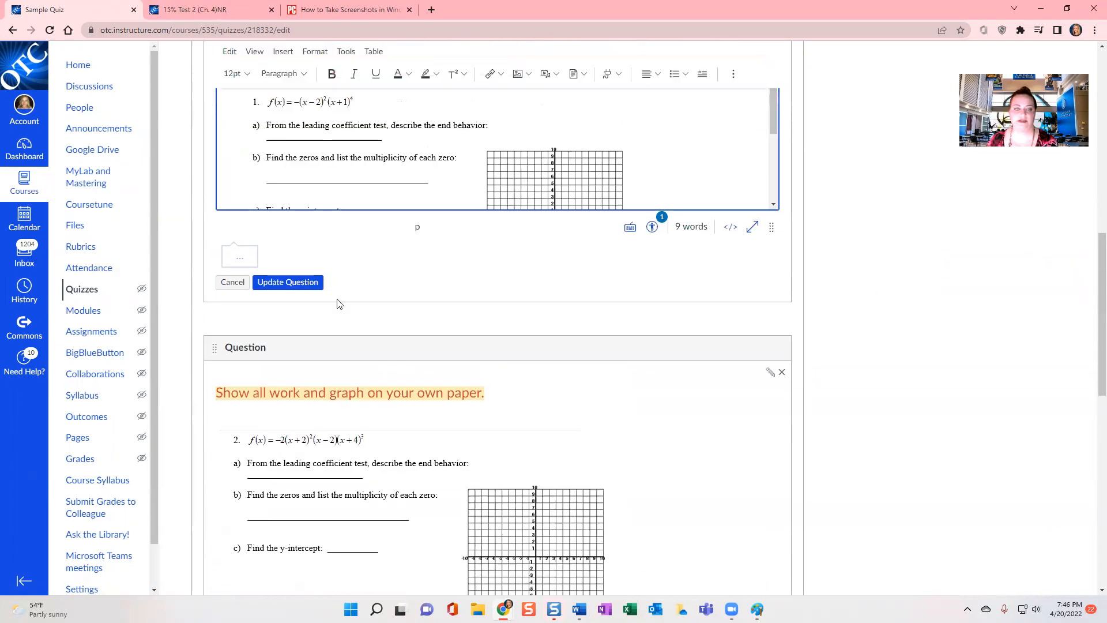
scroll(911, 248, "up", 6)
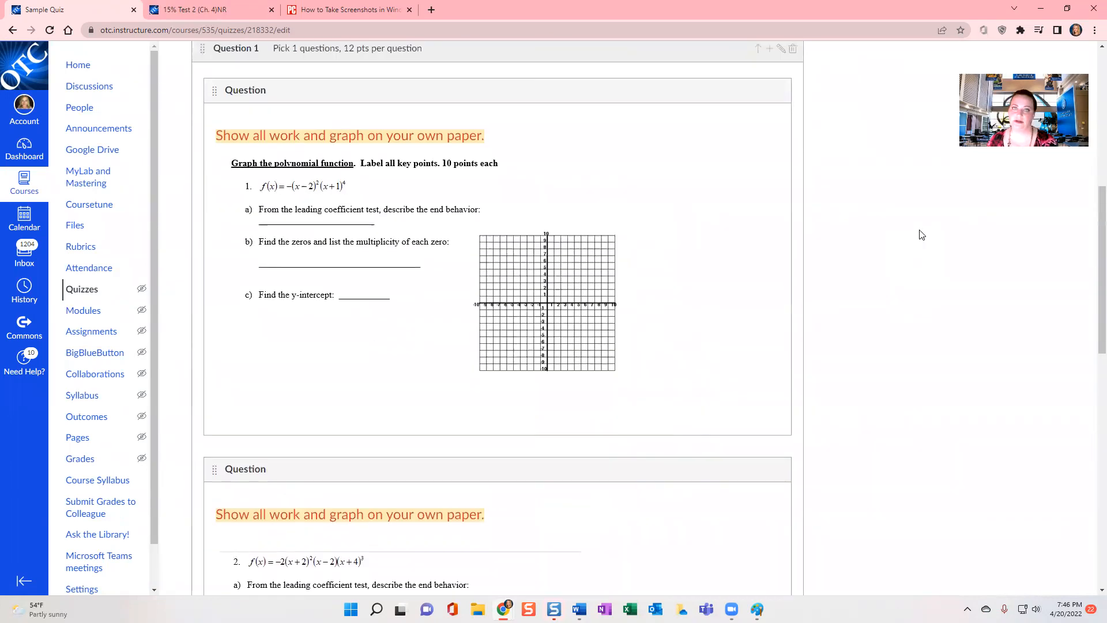
Save the Sample Quiz with its Question 1 group and open the quiz preview.
scroll(899, 342, "down", 3)
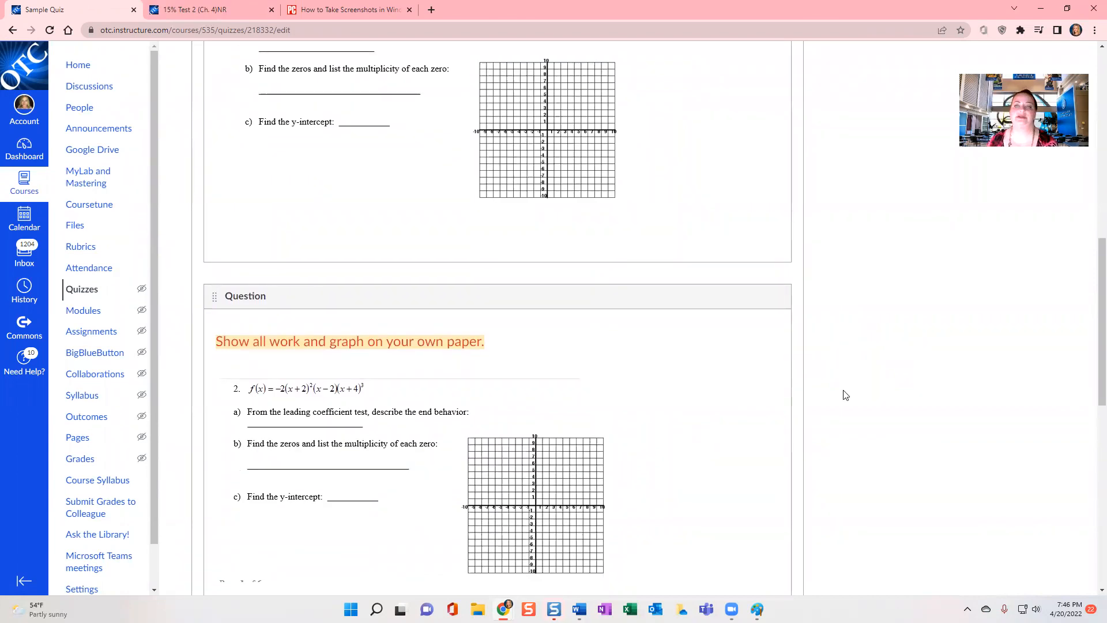
scroll(850, 392, "down", 10)
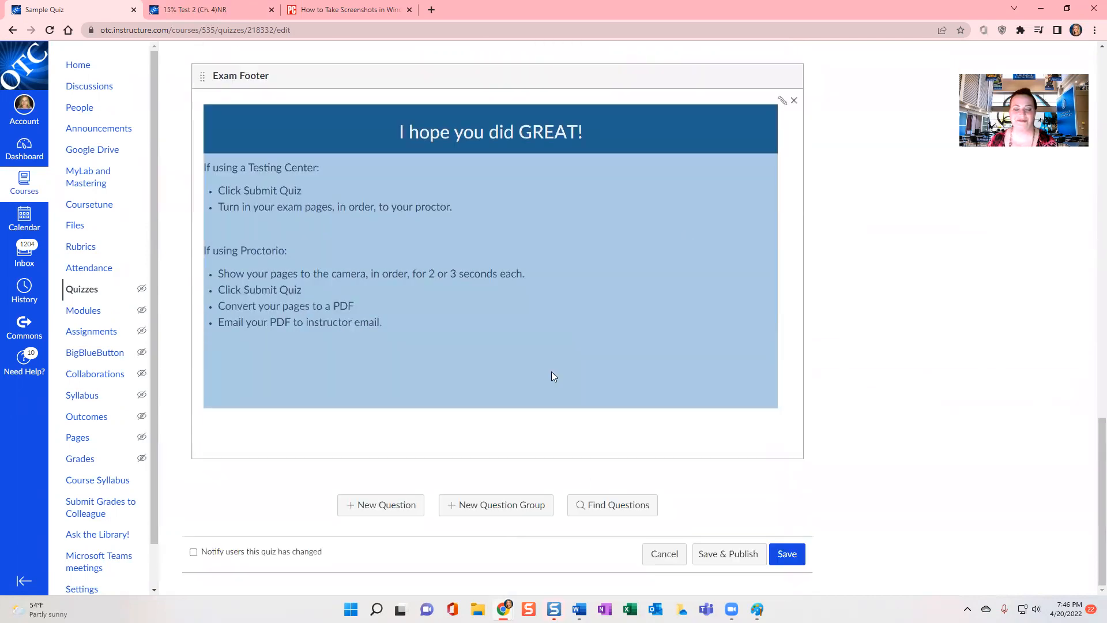
left_click(798, 550)
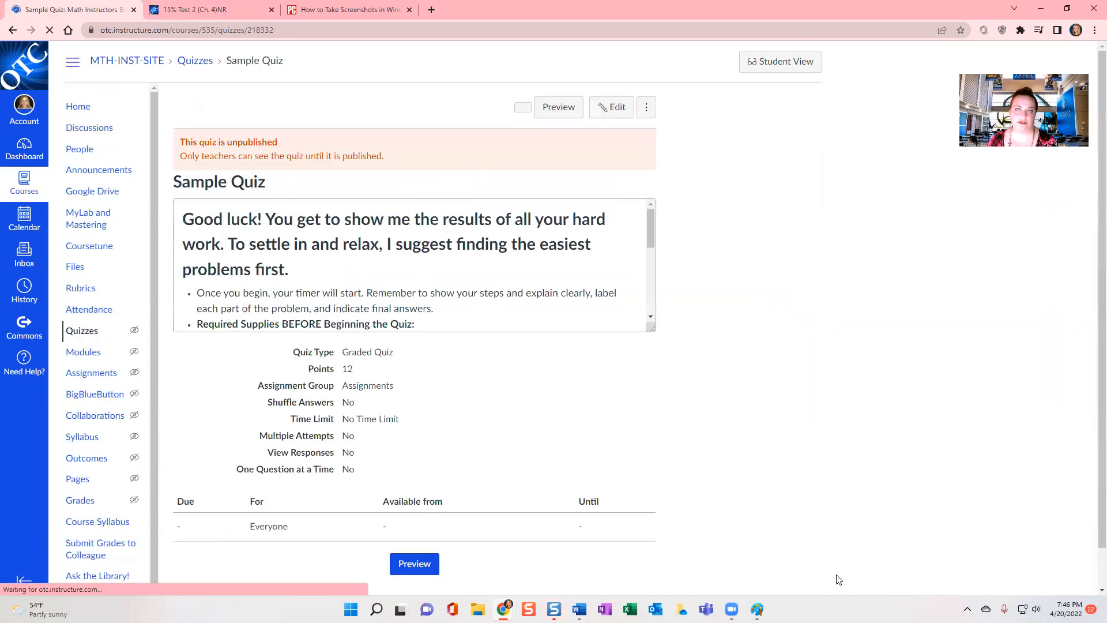
scroll(791, 474, "down", 1)
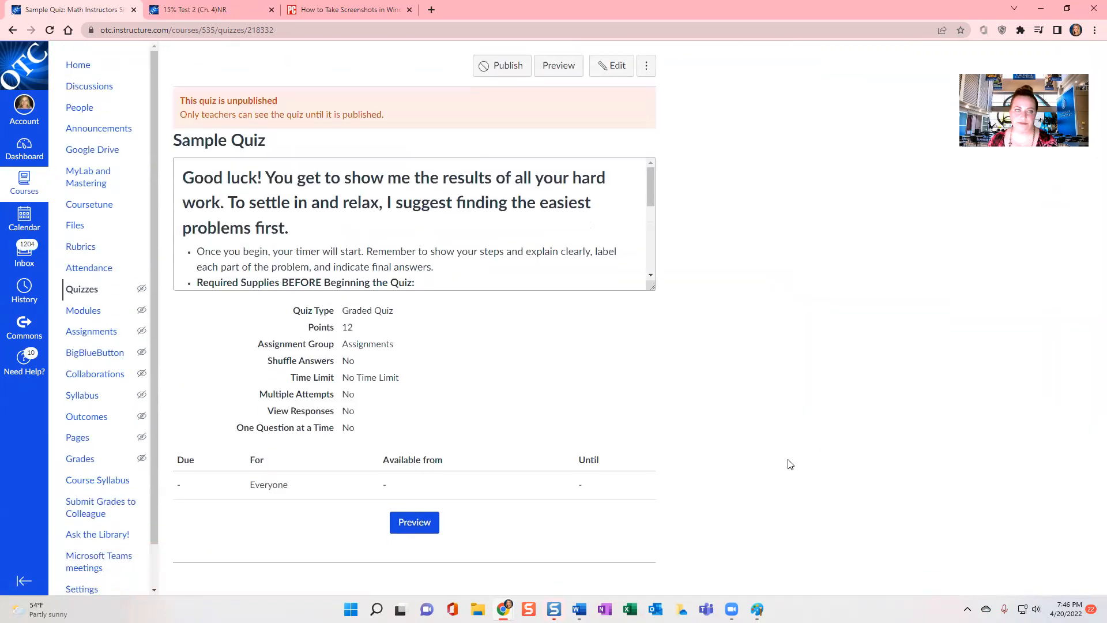
left_click(418, 523)
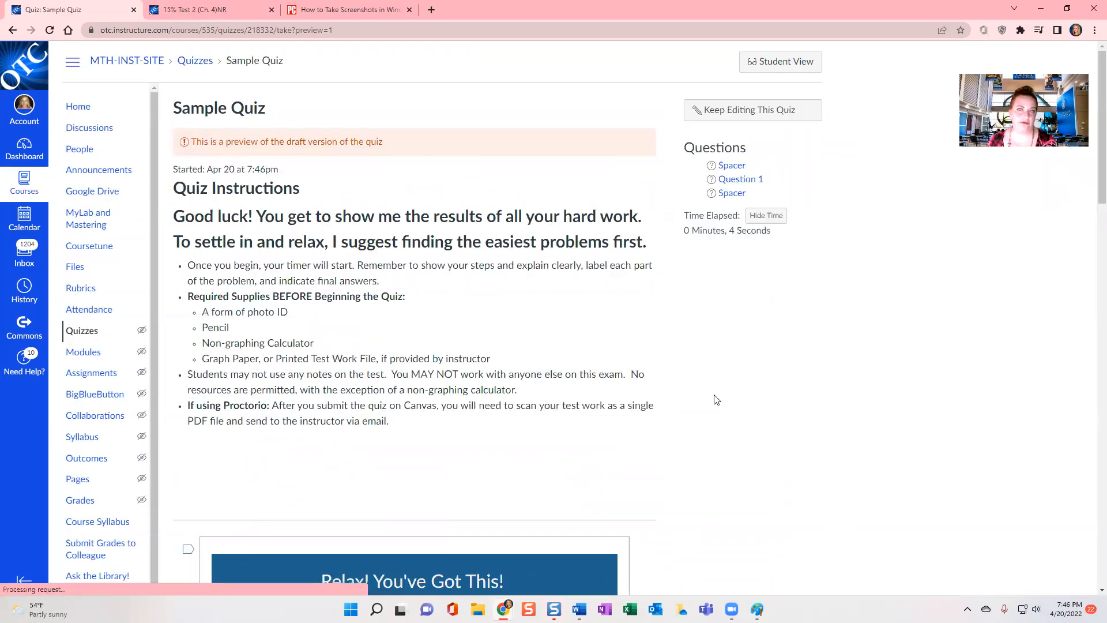
Examine the previewed quiz's instructions, exam header, and Question 1 with its point value, problem image and answer box.
scroll(704, 410, "down", 1)
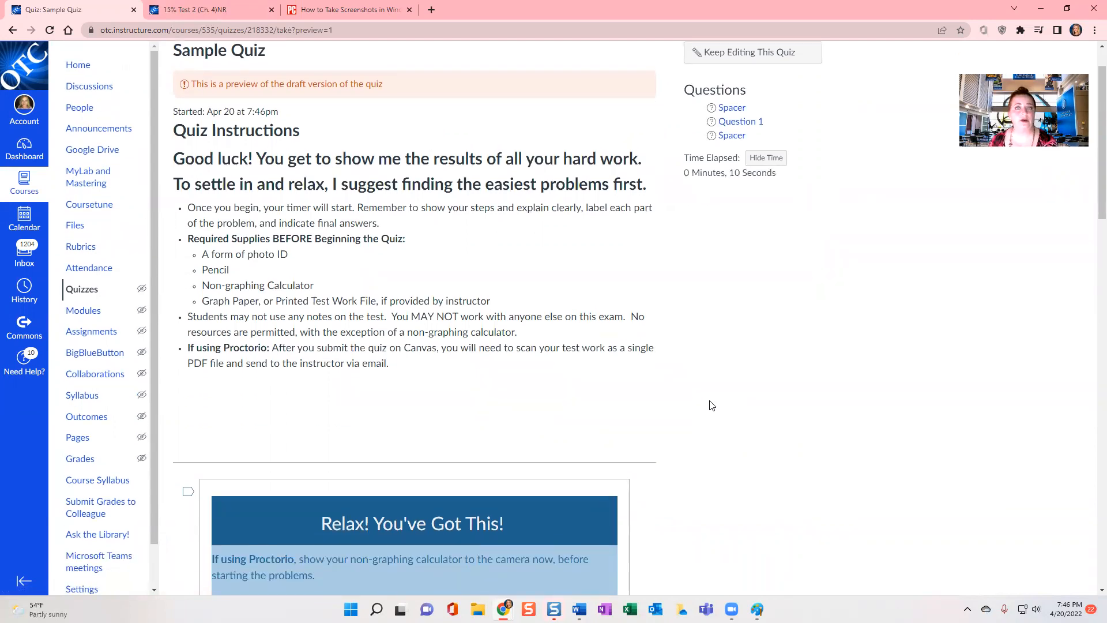
scroll(712, 405, "down", 2)
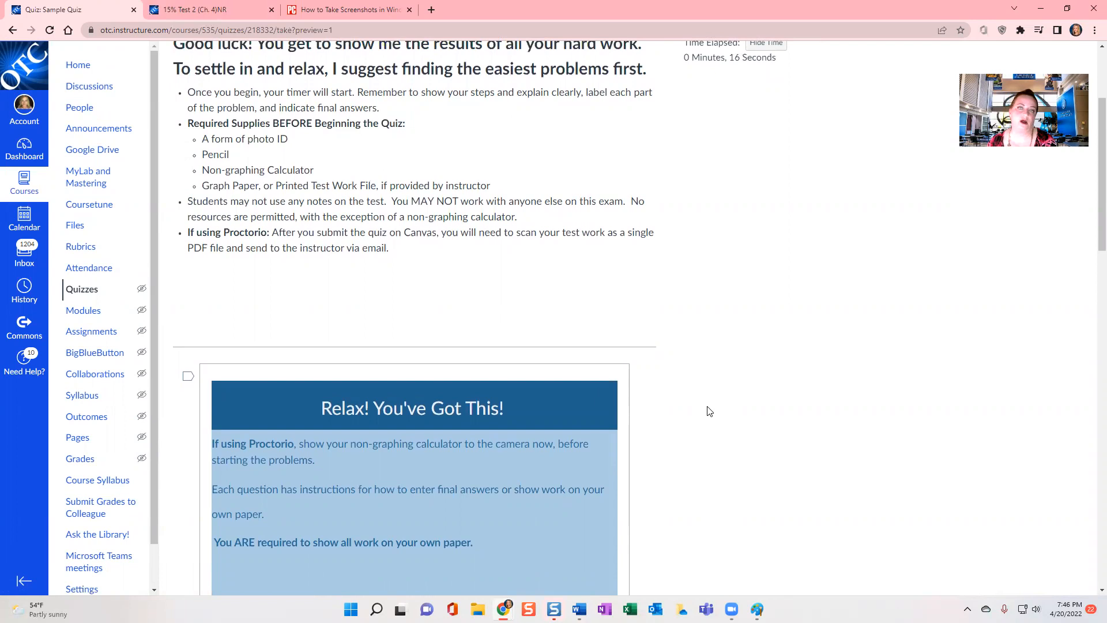
scroll(706, 413, "up", 2)
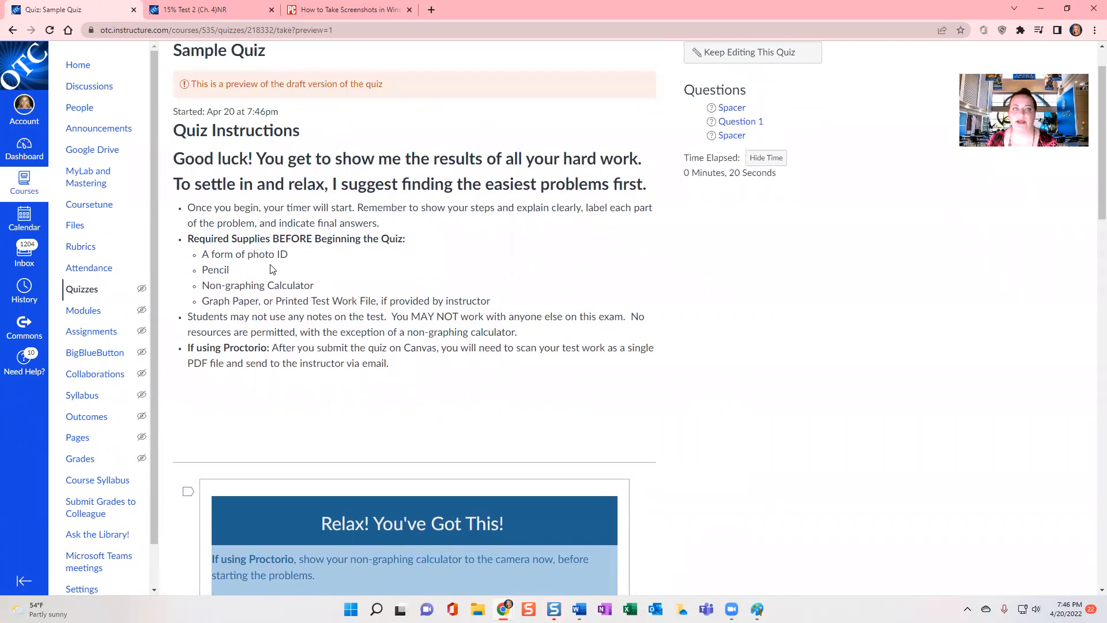
scroll(417, 296, "down", 5)
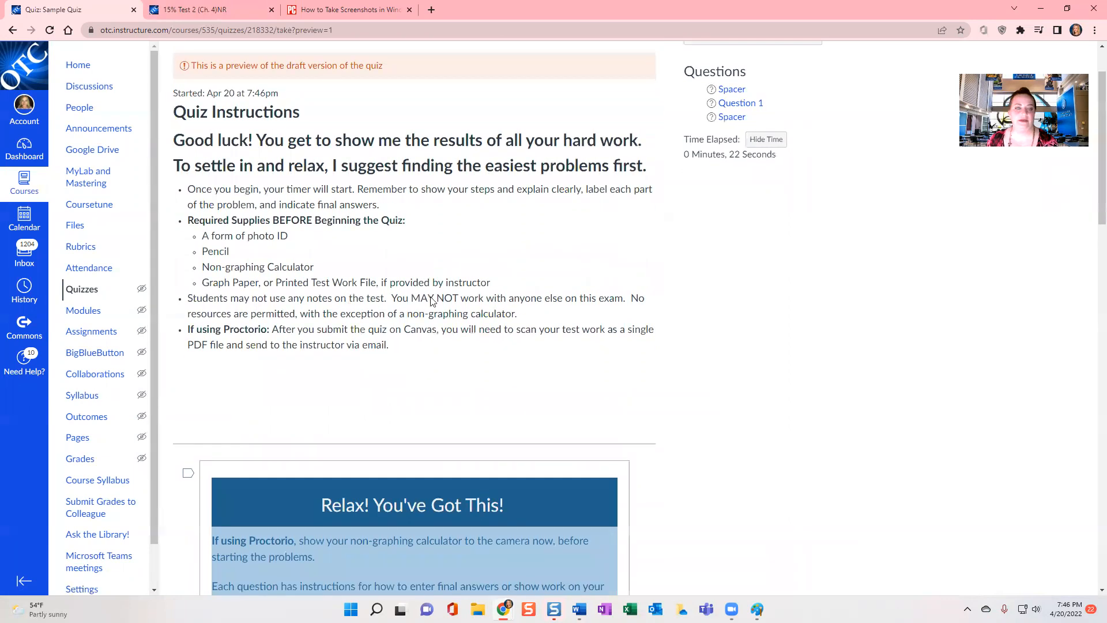
scroll(680, 240, "down", 6)
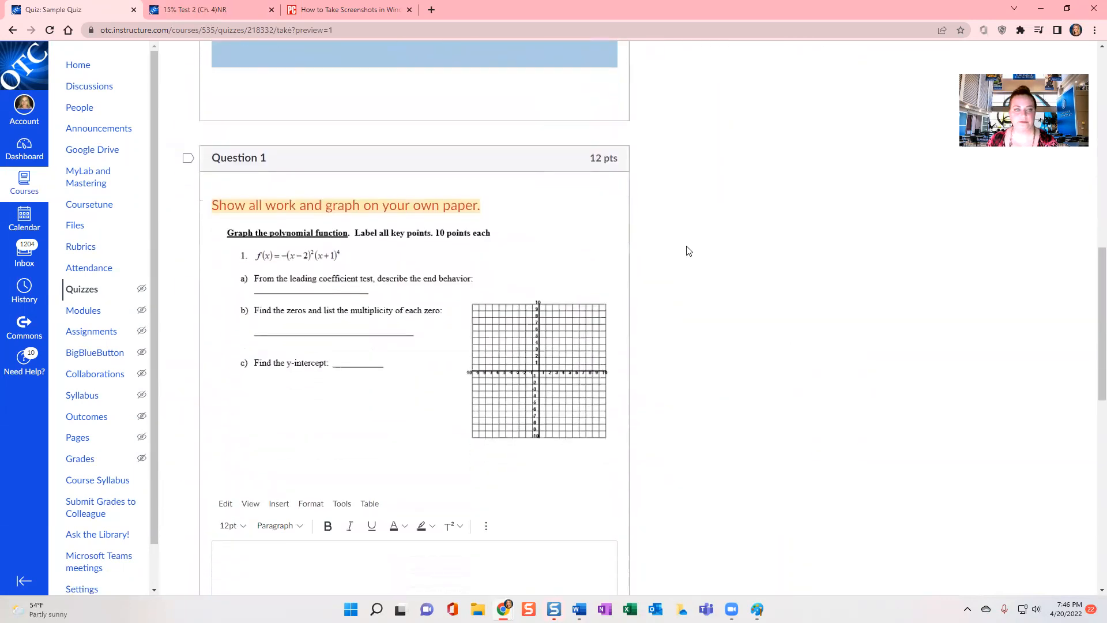
scroll(690, 251, "down", 4)
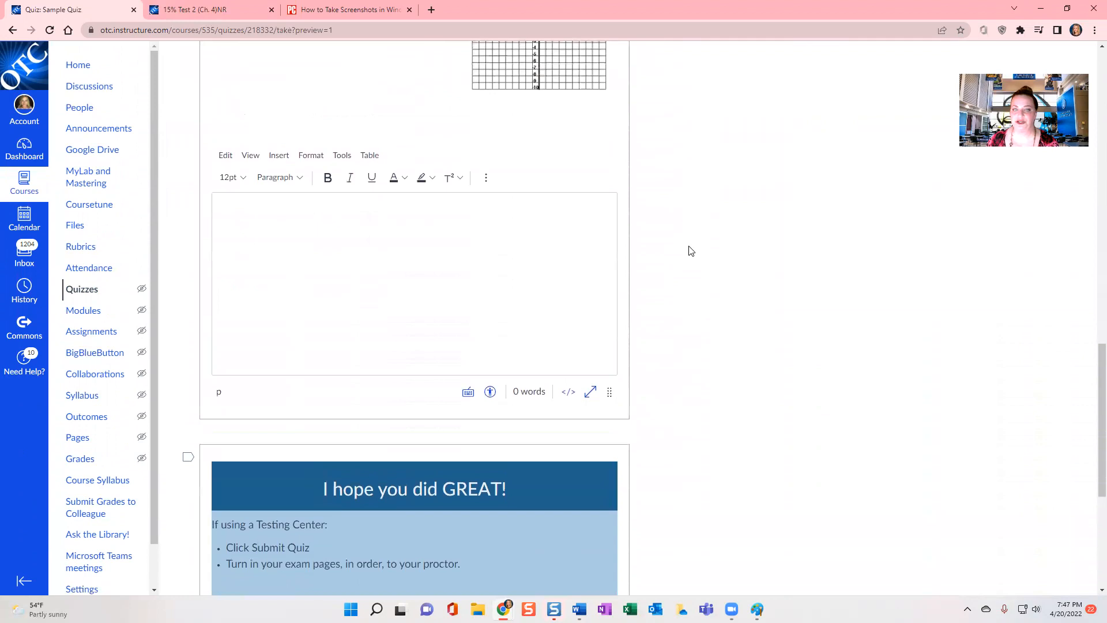
scroll(690, 250, "up", 4)
scroll(701, 271, "up", 2)
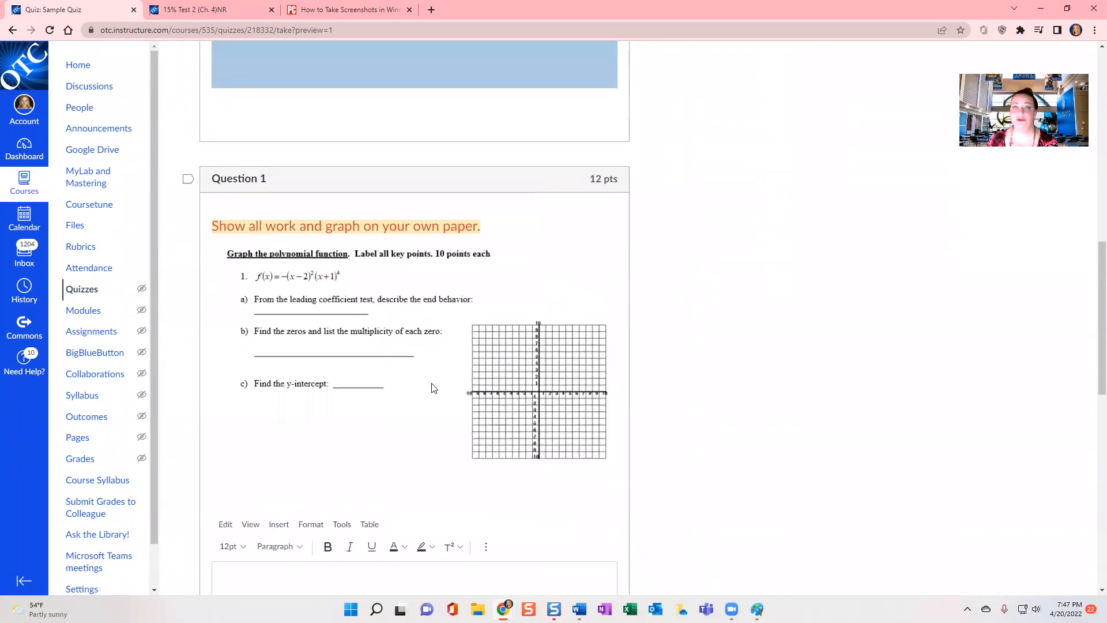
scroll(375, 344, "down", 2)
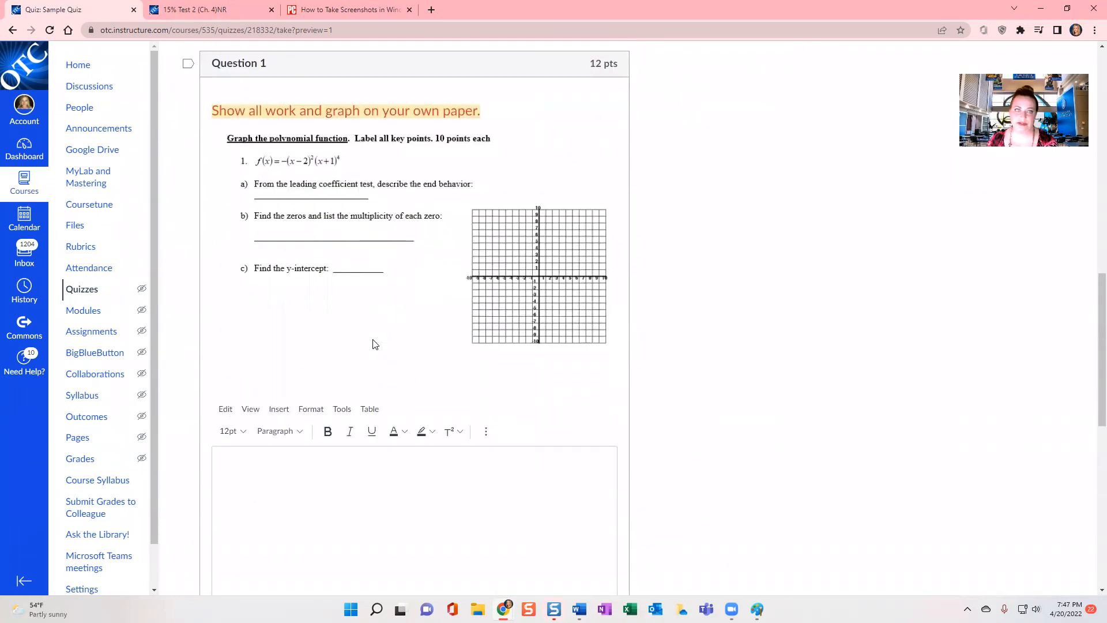
scroll(375, 344, "up", 2)
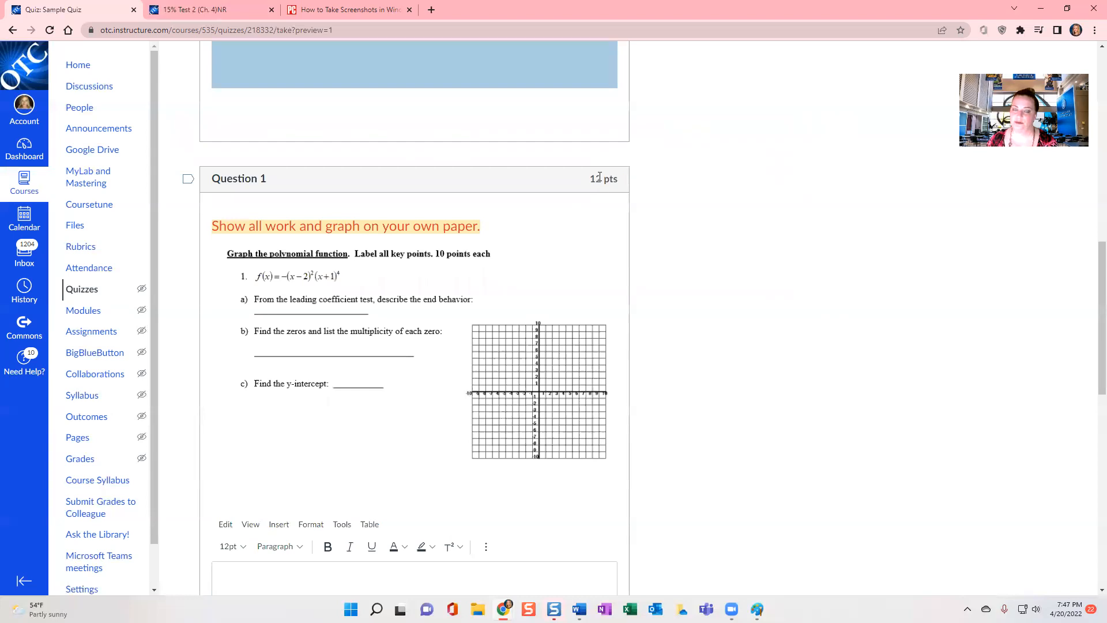
scroll(617, 208, "down", 3)
Enter "a)" as a trial answer to Question 1 in the preview and review the exam footer.
left_click(292, 443)
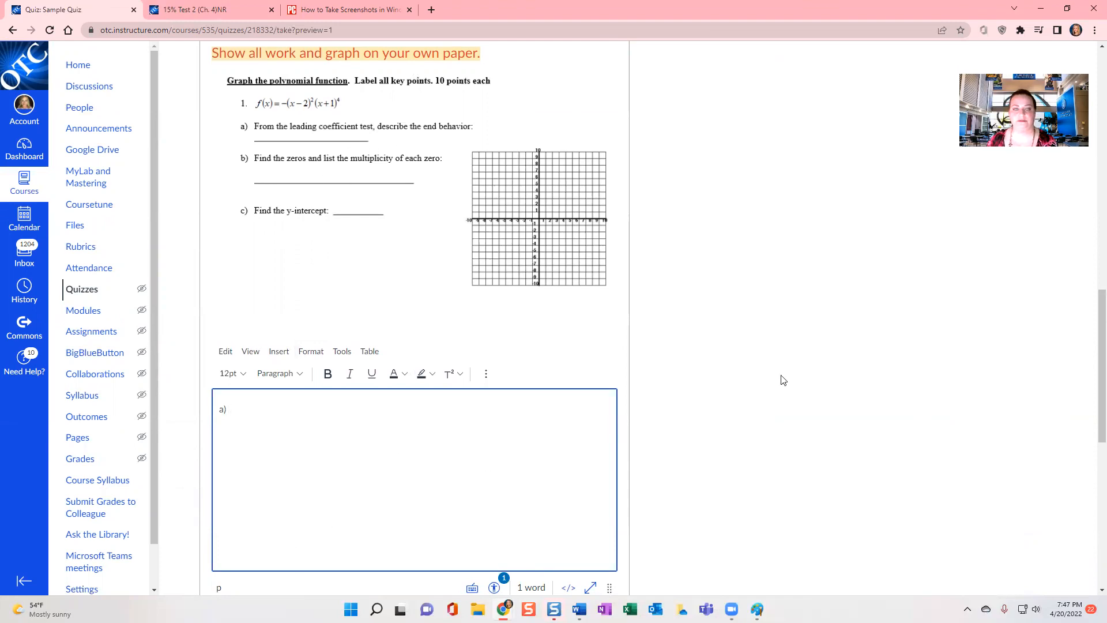
scroll(782, 380, "down", 4)
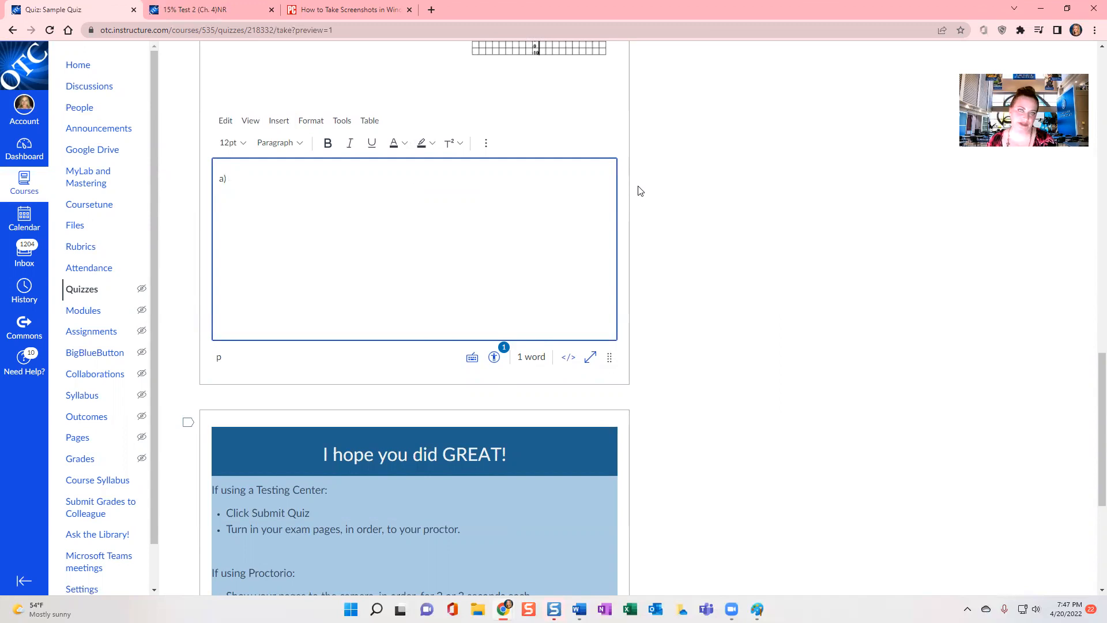
scroll(758, 176, "down", 5)
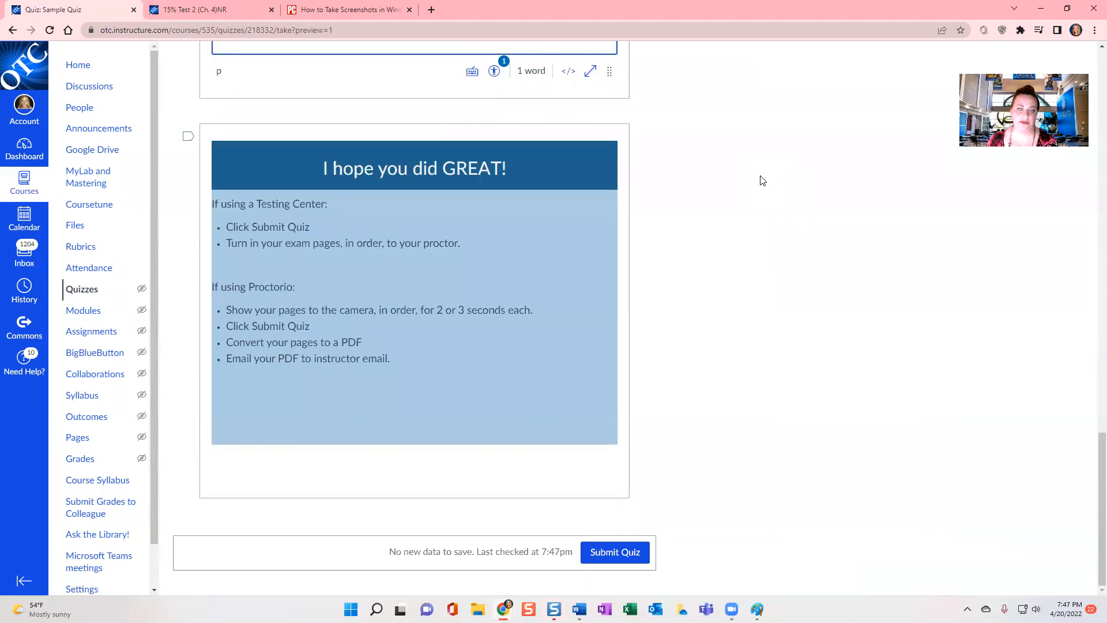
scroll(778, 438, "up", 20)
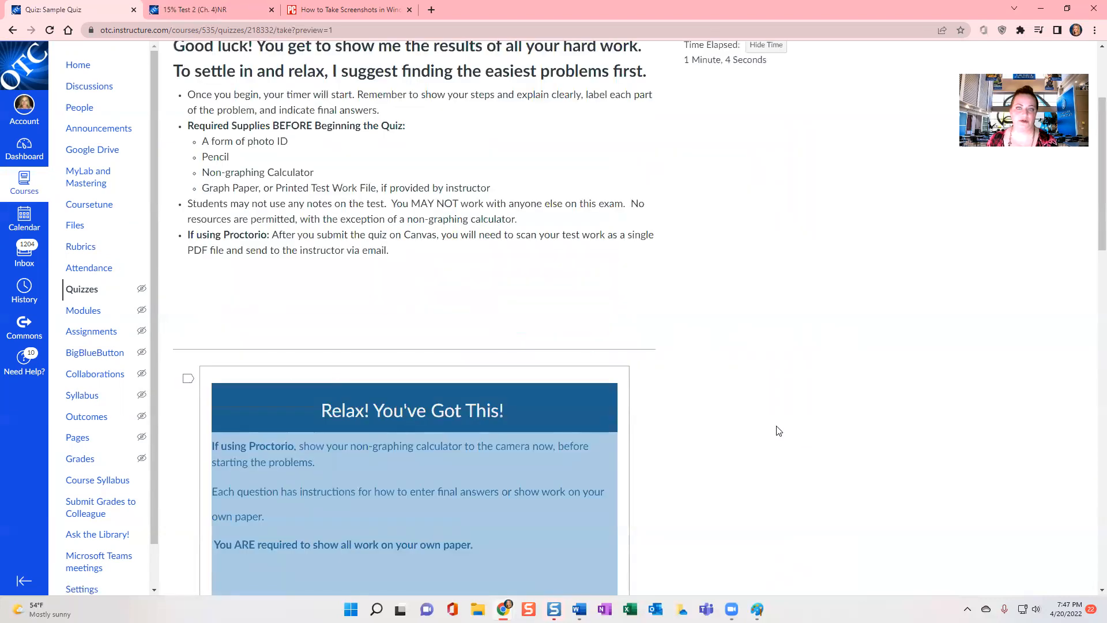
Return from the preview to editing the Sample Quiz, review its options and assignment settings, and save it.
left_click(712, 111)
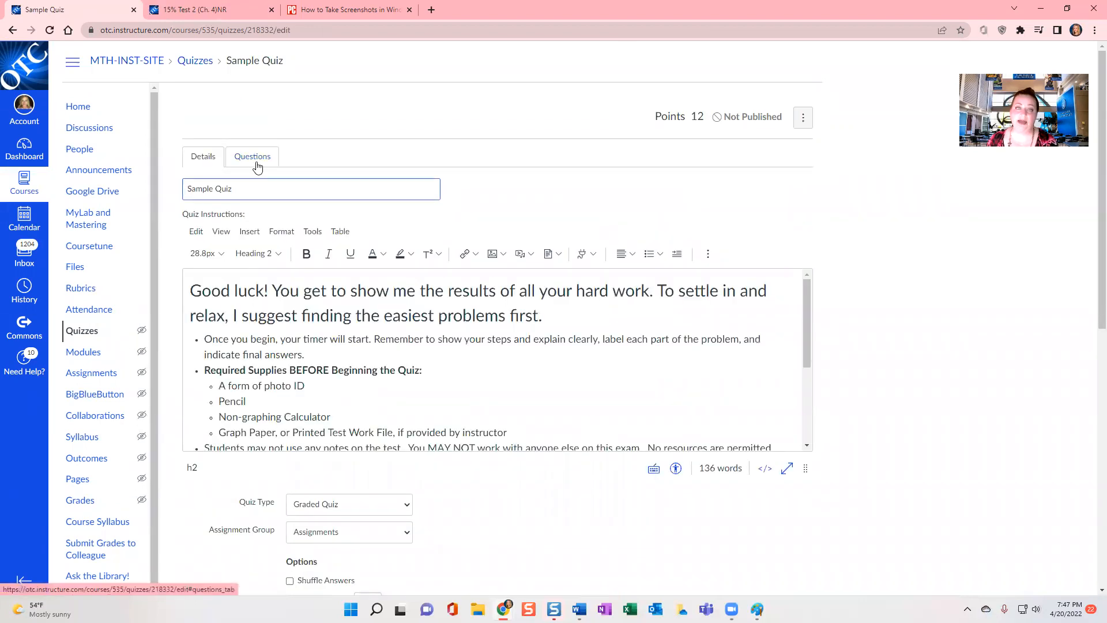
scroll(891, 329, "down", 7)
scroll(892, 329, "down", 2)
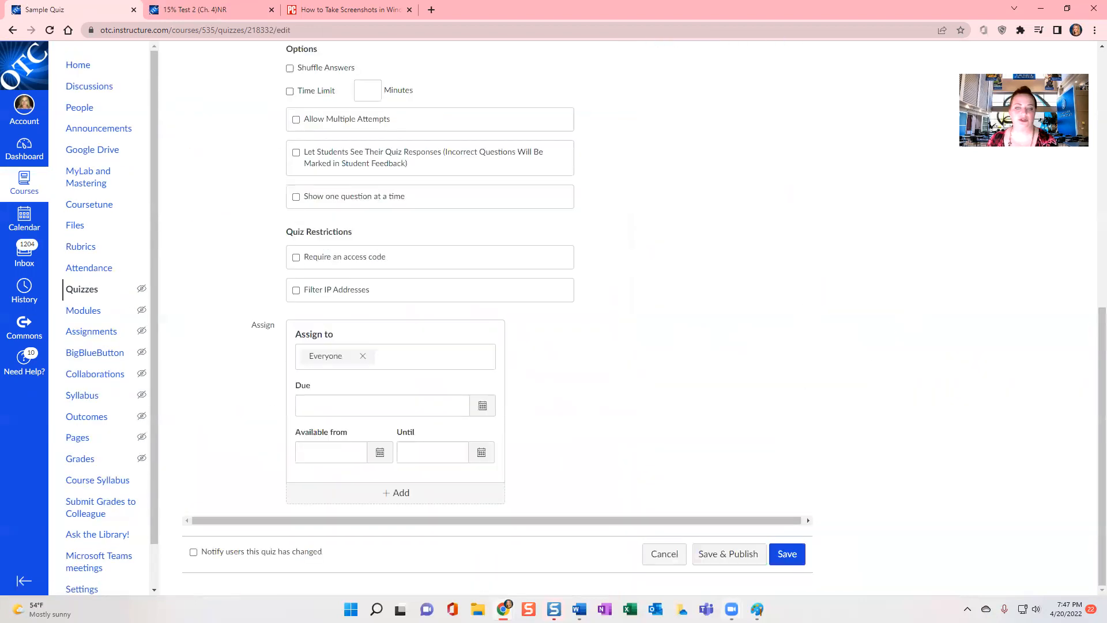
left_click(785, 553)
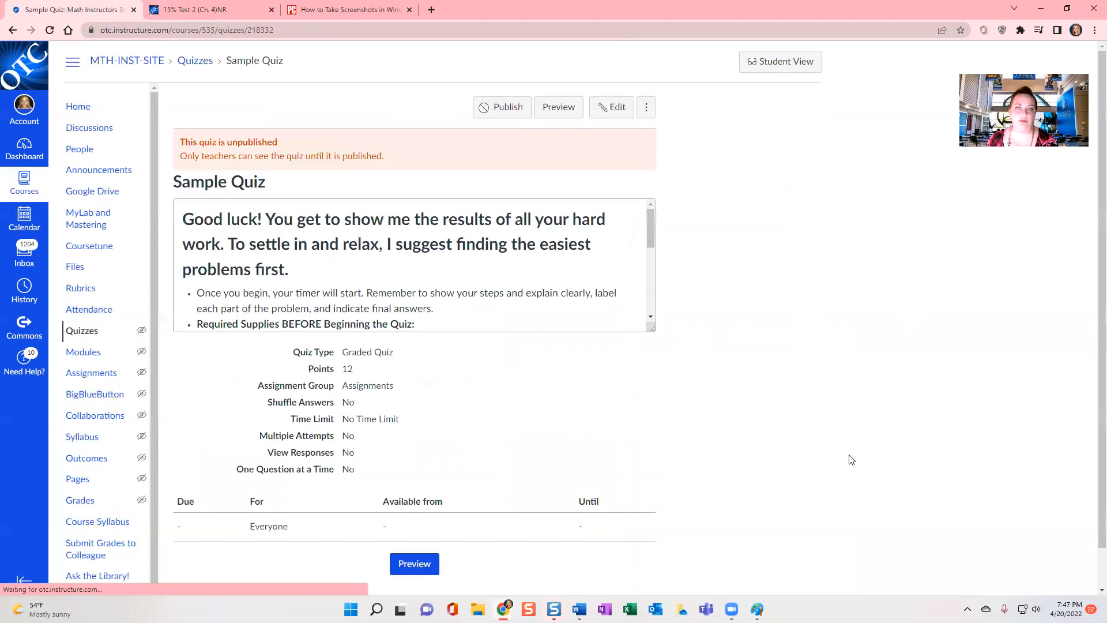